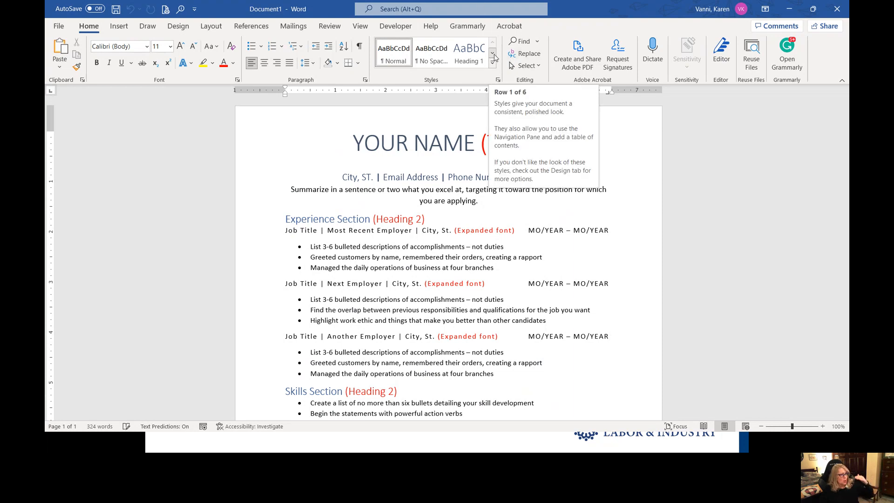
# Browse the complete set of text styles available for the sample resume.
pyautogui.click(492, 55)
pyautogui.click(492, 54)
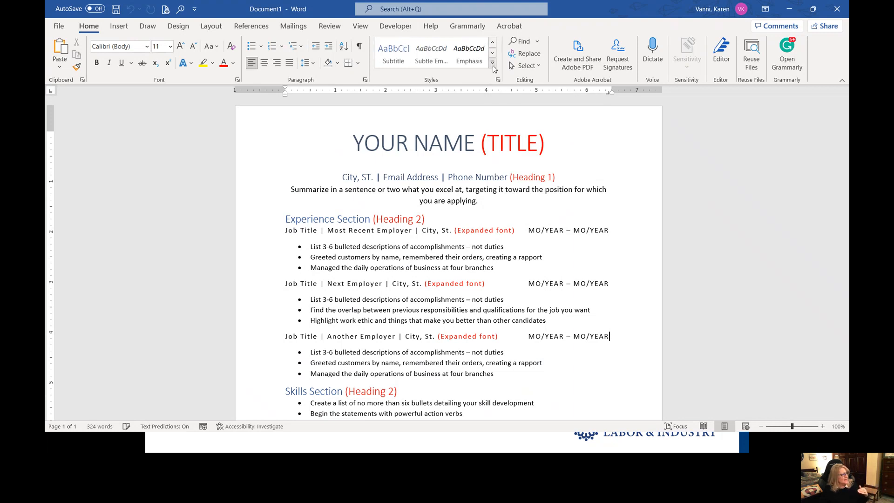
pyautogui.click(492, 63)
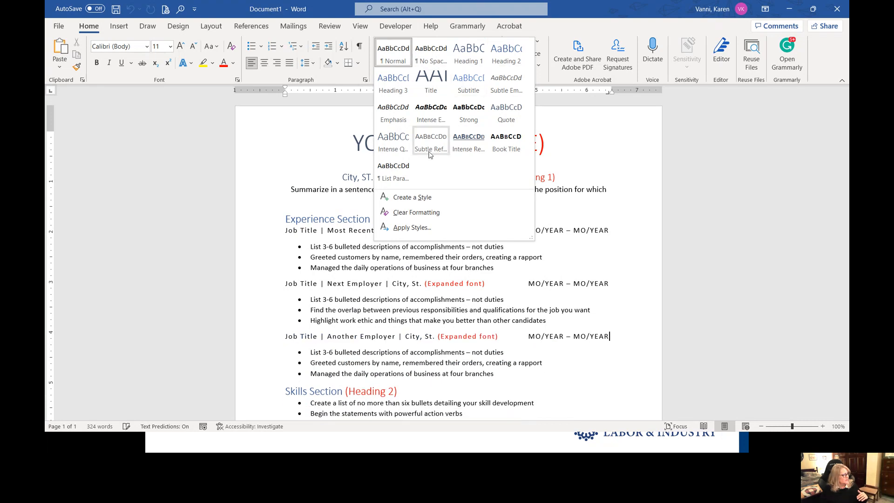
pyautogui.click(605, 166)
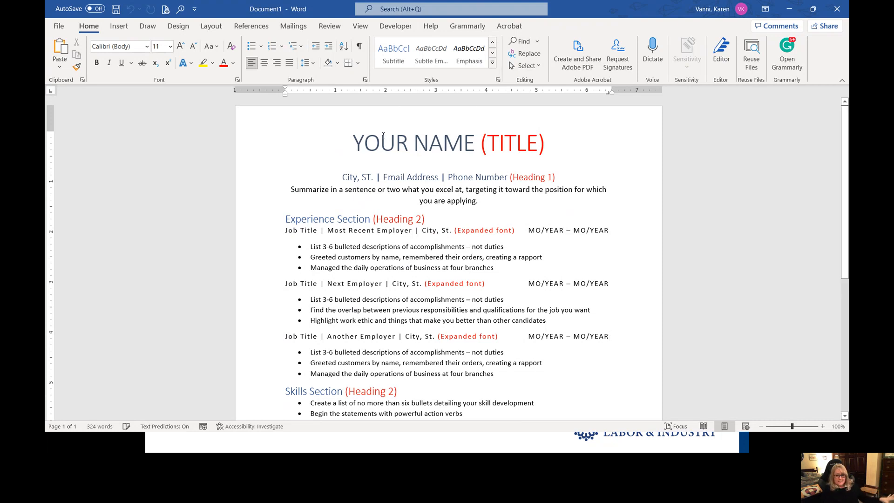
# Preview the document themes on the sample resume and apply the Ion theme.
pyautogui.click(178, 27)
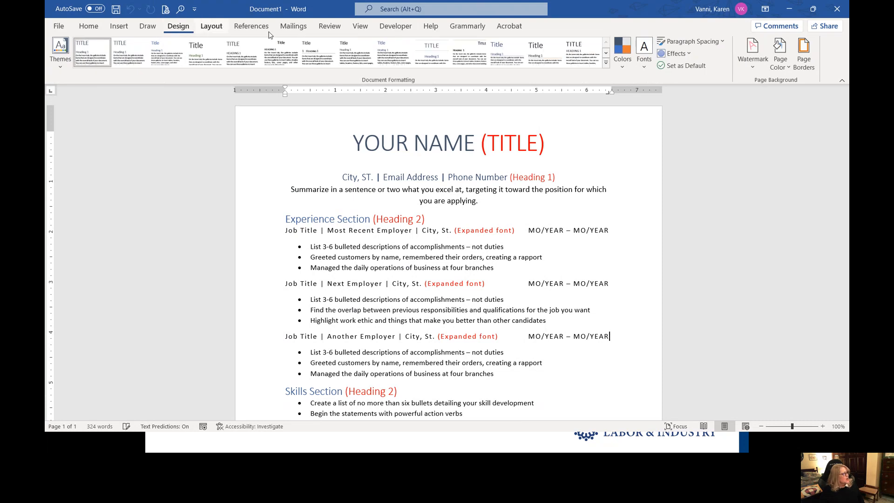
pyautogui.click(64, 64)
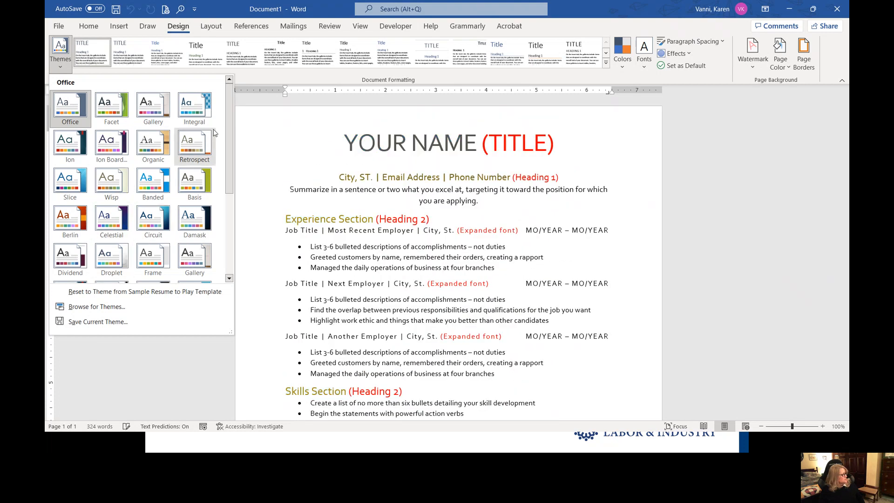
pyautogui.scroll(-4, 230, 135)
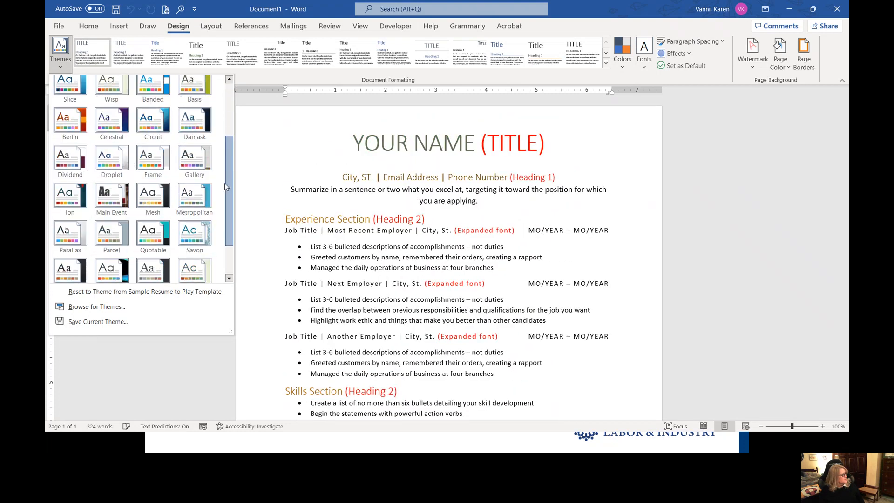
pyautogui.scroll(1, 159, 200)
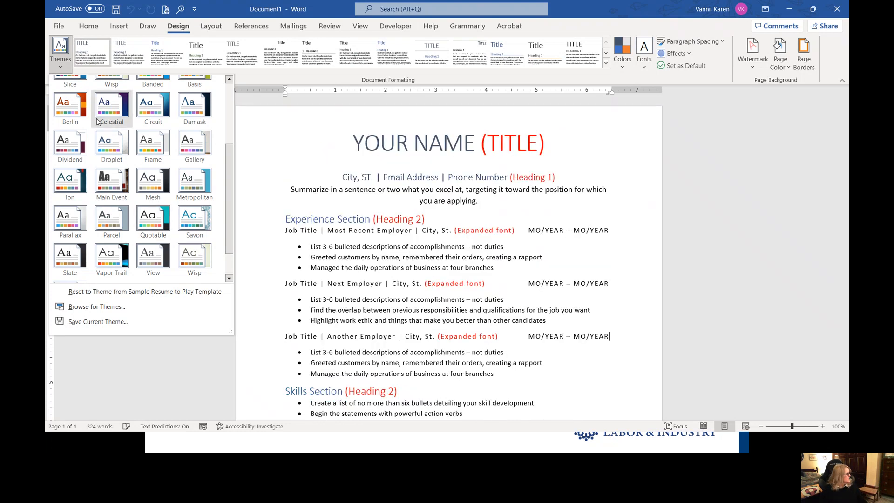
pyautogui.scroll(-1, 139, 186)
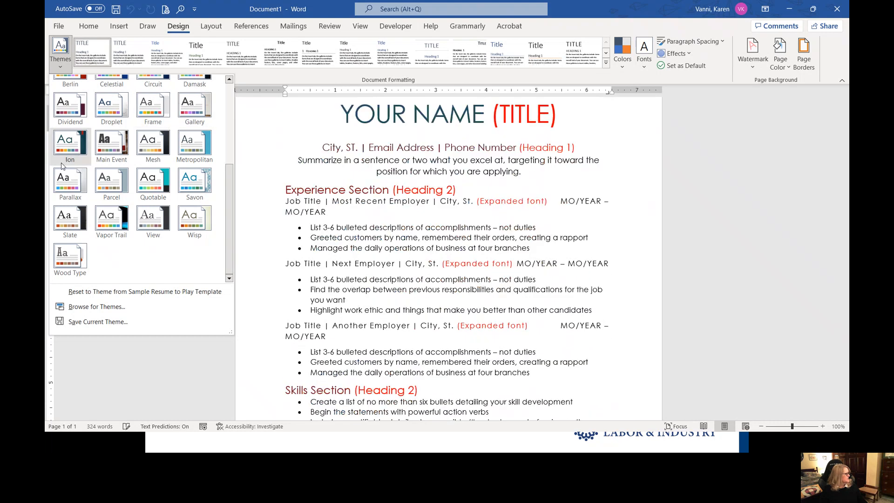
pyautogui.click(67, 144)
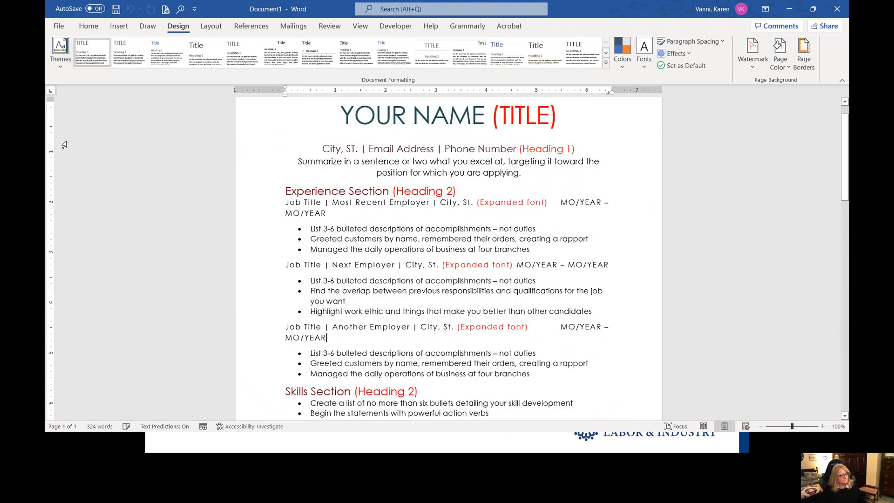
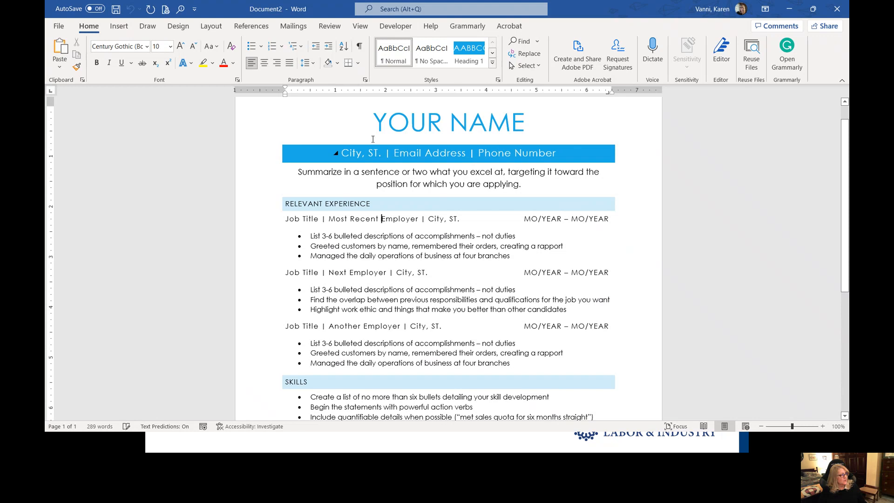
# Close the blue resume sample and view the Chronological Resume(2).dotx template from the Resume Template-ish options folder, closing it when done.
pyautogui.click(833, 5)
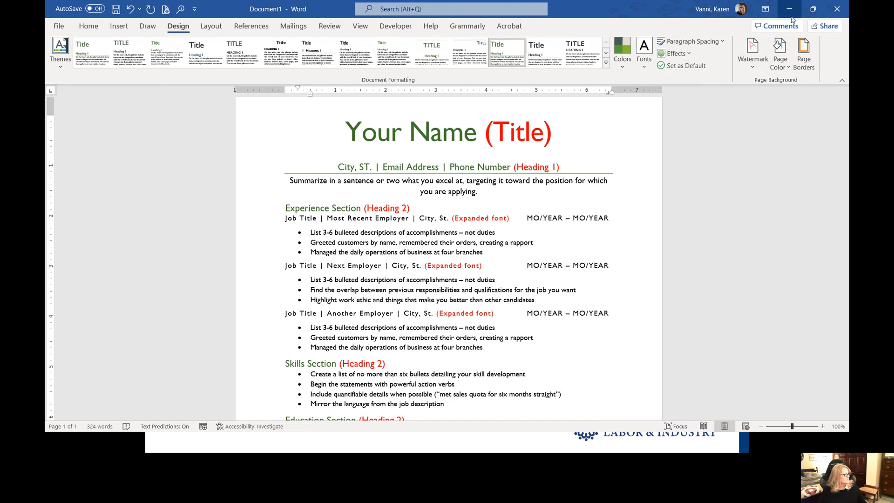
pyautogui.hotkey('alt', 'Tab')
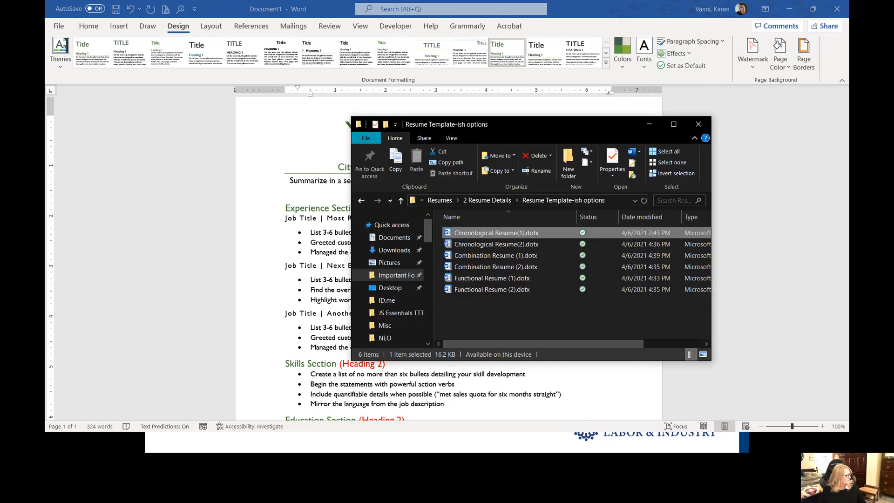
pyautogui.click(498, 245)
pyautogui.doubleClick(498, 245)
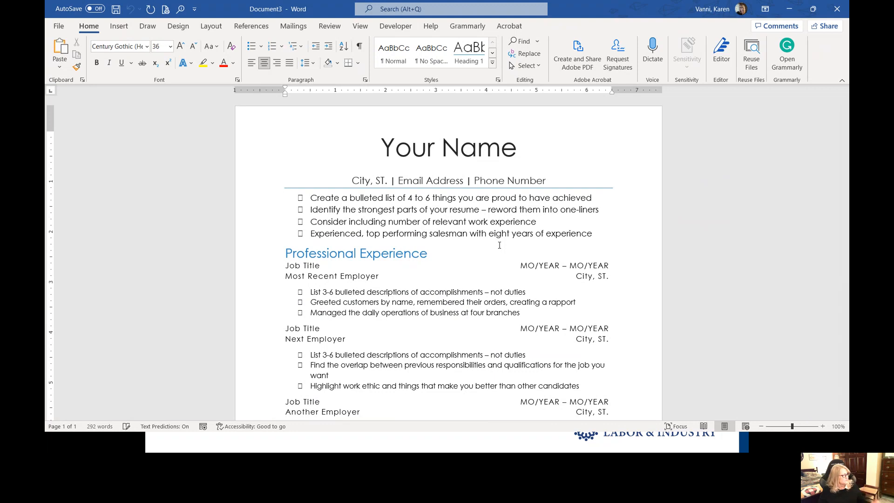
pyautogui.click(837, 9)
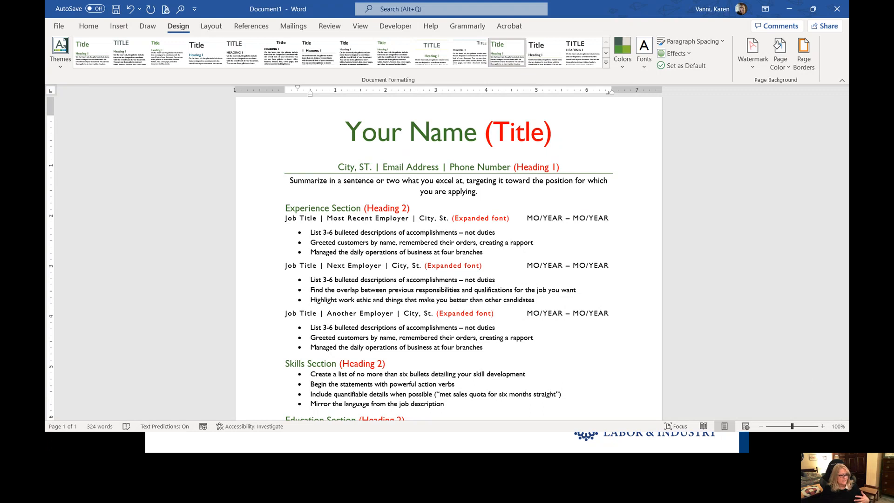
# Minimize the sample resume window and end the slide show to reach the desktop.
pyautogui.click(62, 437)
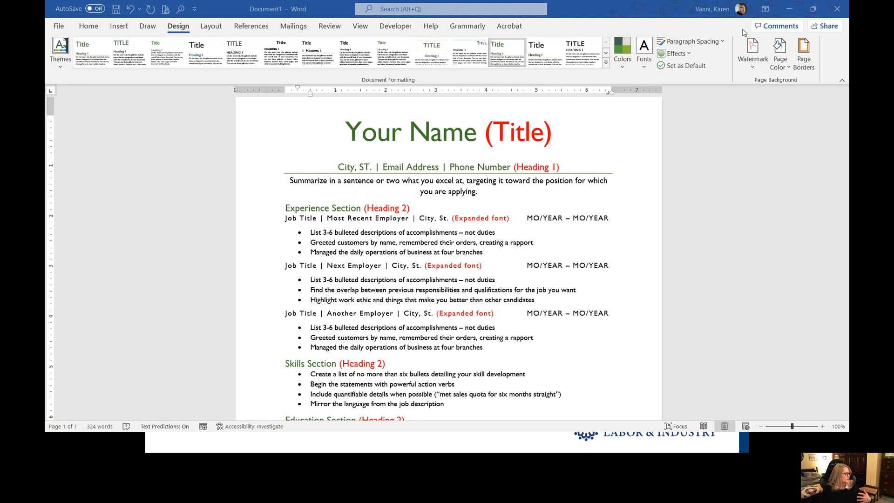
pyautogui.click(793, 8)
pyautogui.click(794, 8)
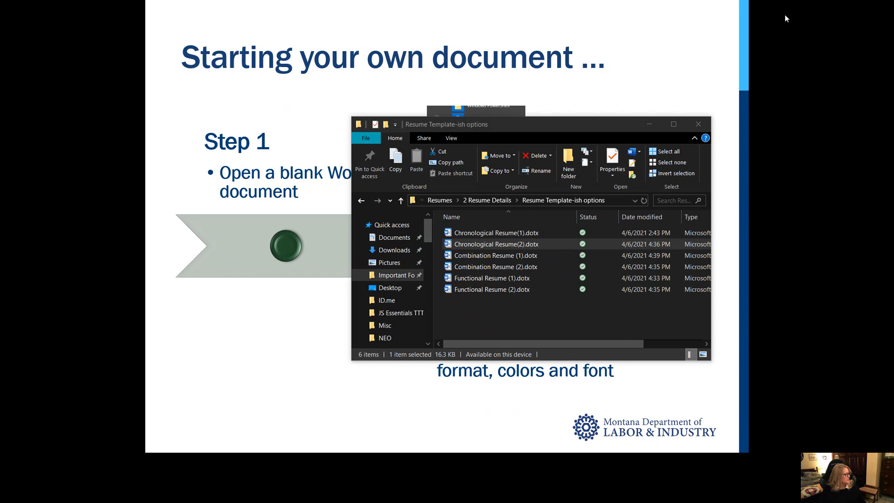
pyautogui.click(785, 17)
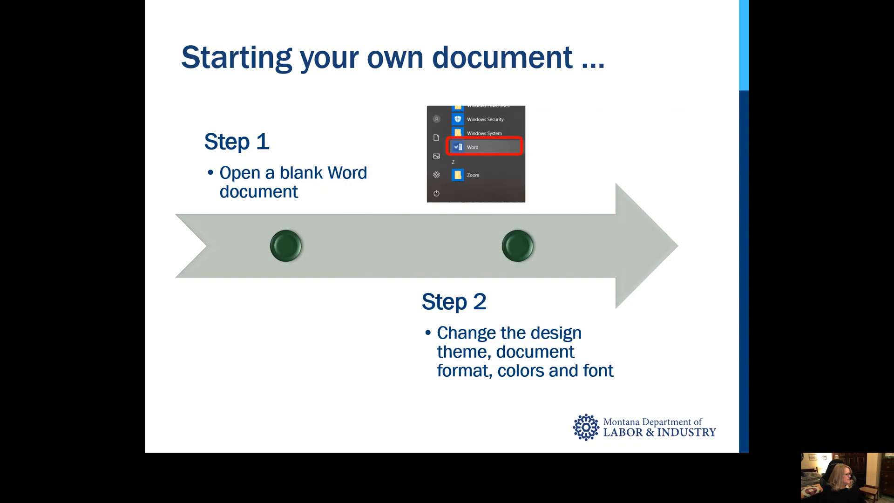
pyautogui.press('Escape')
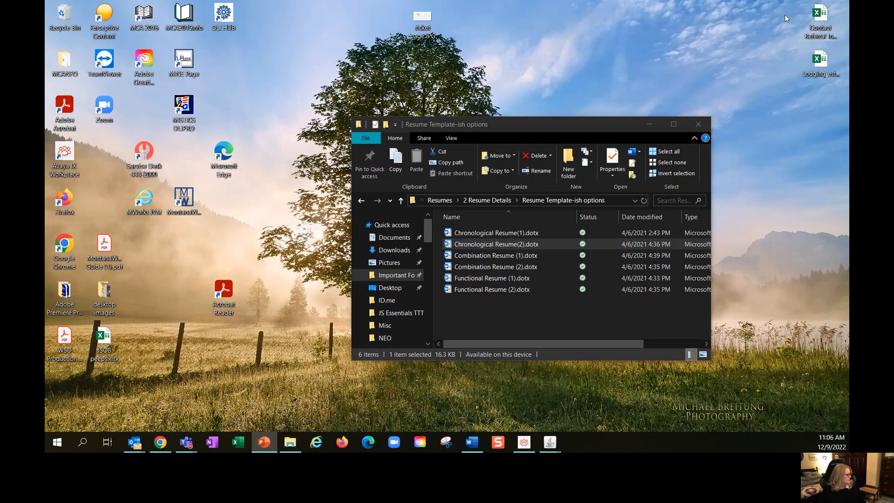
# Locate Word in the alphabetical list of installed programs without launching it.
pyautogui.press('super')
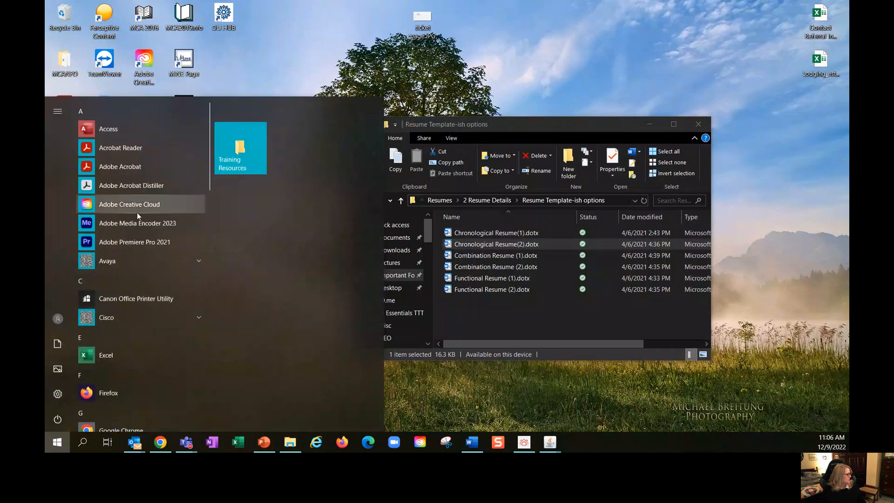
pyautogui.scroll(-15, 137, 213)
pyautogui.scroll(-1, 136, 212)
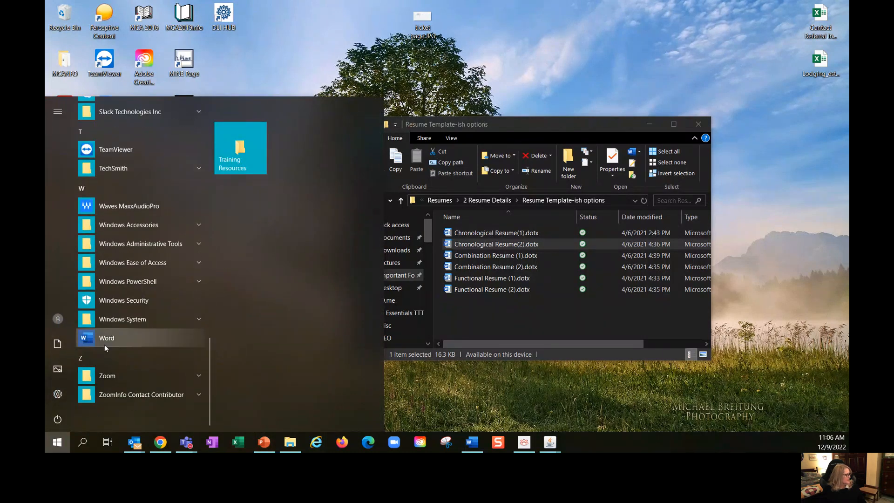
pyautogui.click(462, 384)
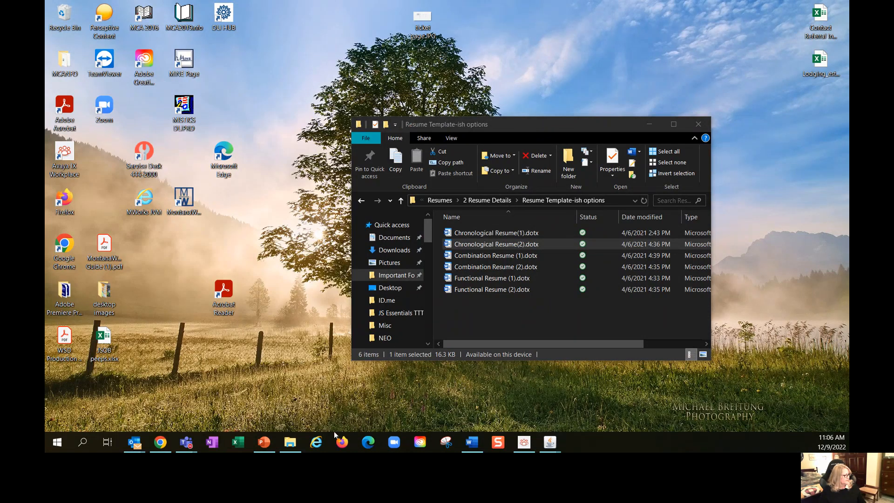
# Bring back the sample resume and start an additional blank Word document.
pyautogui.moveTo(468, 445)
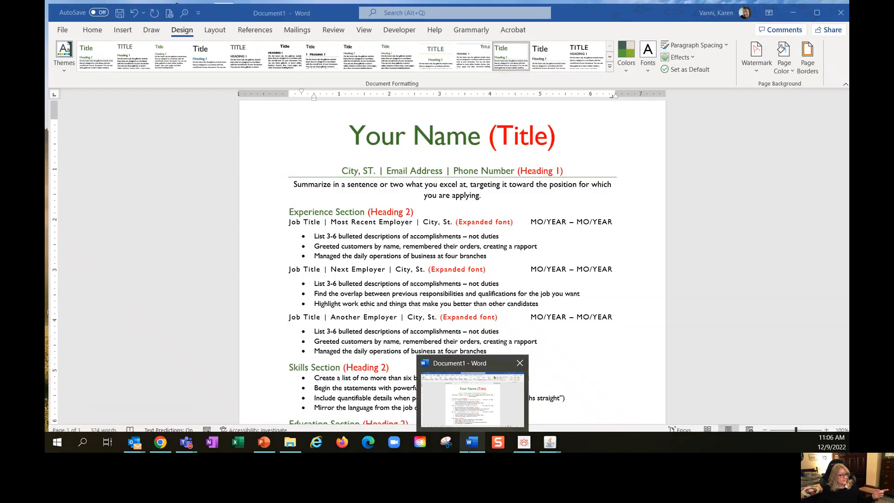
pyautogui.click(472, 399)
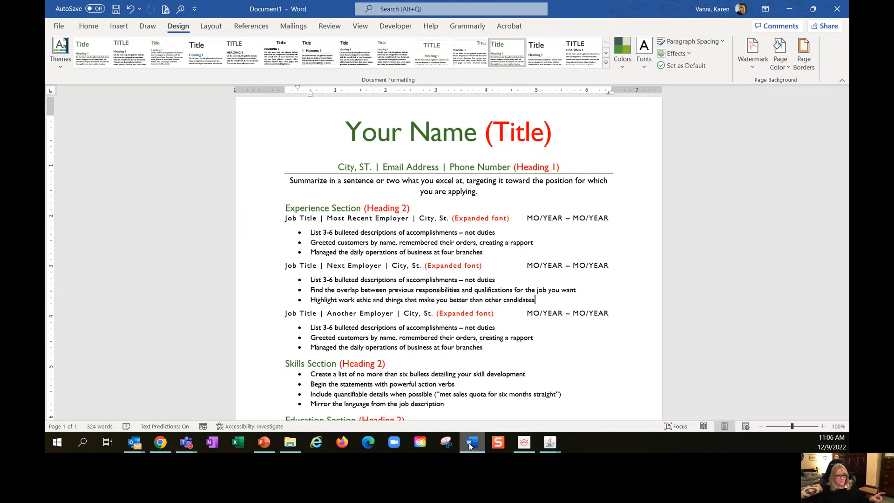
pyautogui.rightClick(471, 447)
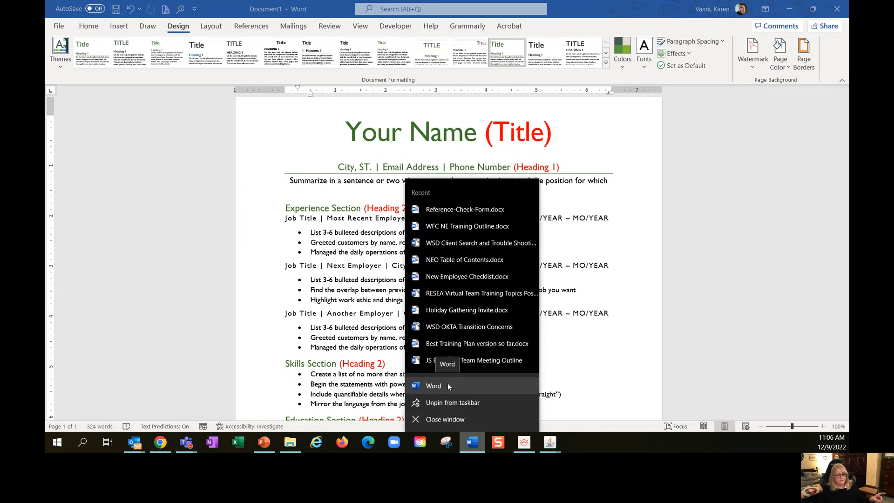
pyautogui.click(448, 386)
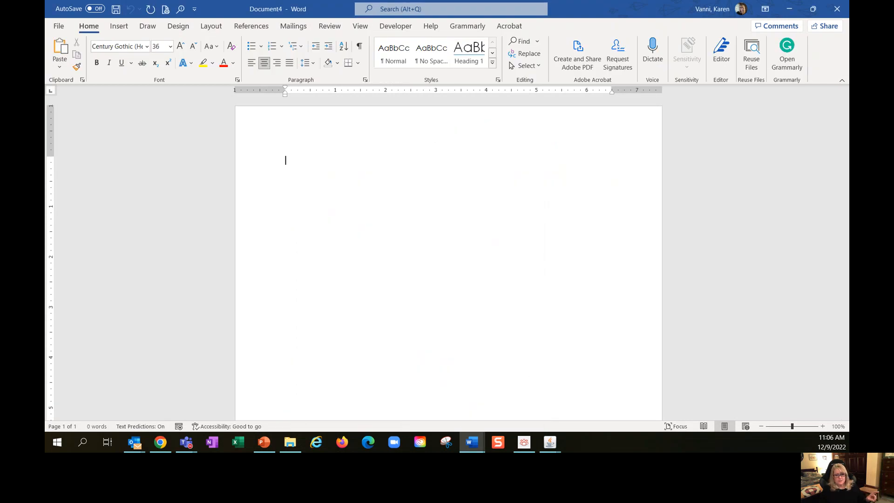
# Check the slide's instructions for step 2 and apply the Ion theme to the blank document.
pyautogui.hotkey('alt', 'Tab')
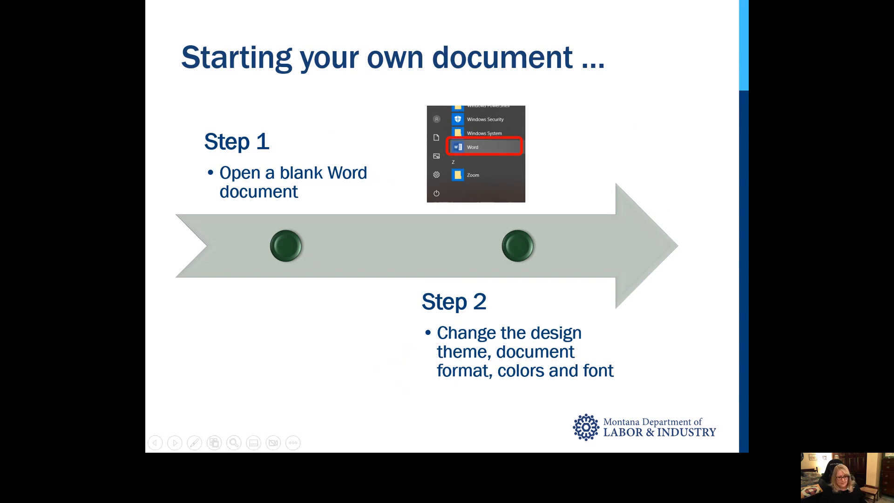
pyautogui.hotkey('alt', 'Tab')
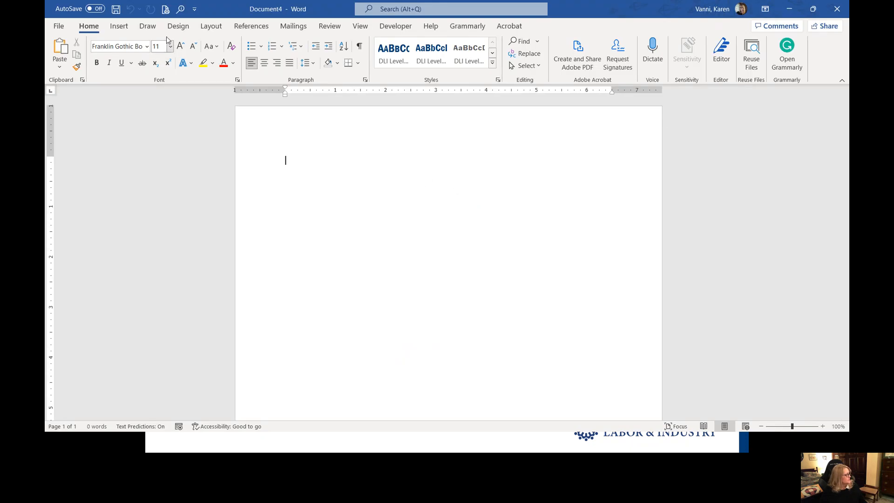
pyautogui.click(179, 29)
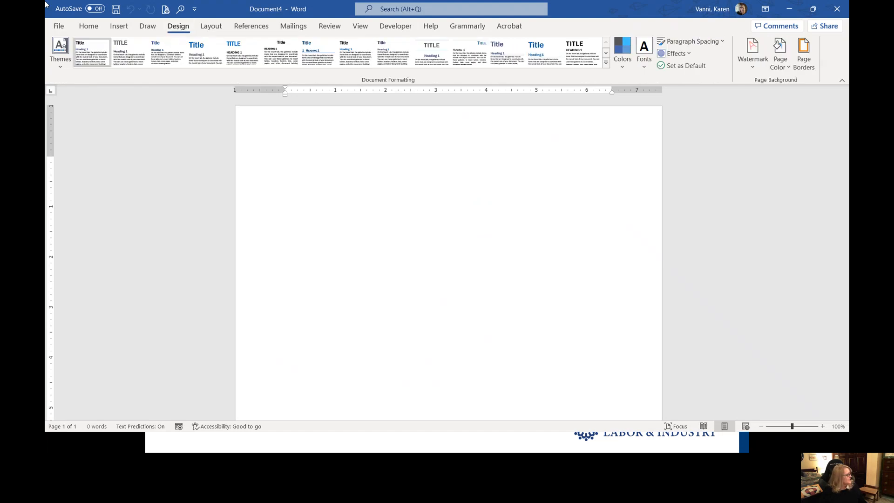
pyautogui.click(66, 66)
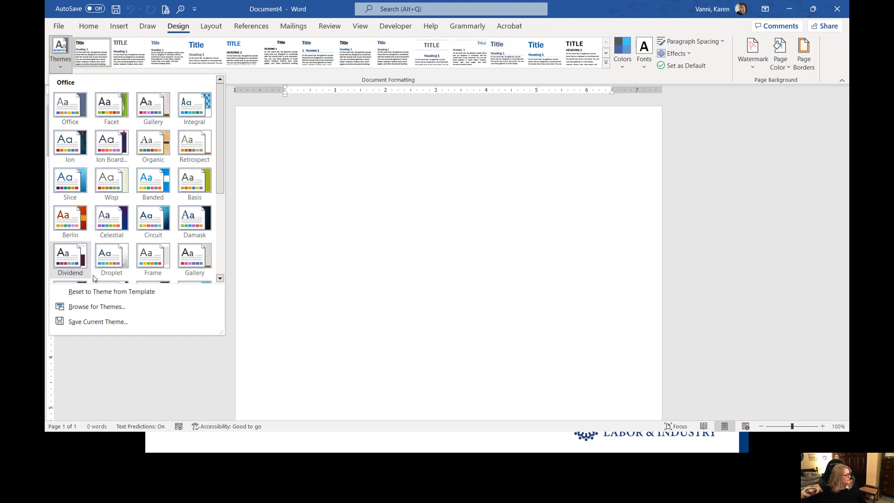
pyautogui.scroll(-4, 112, 149)
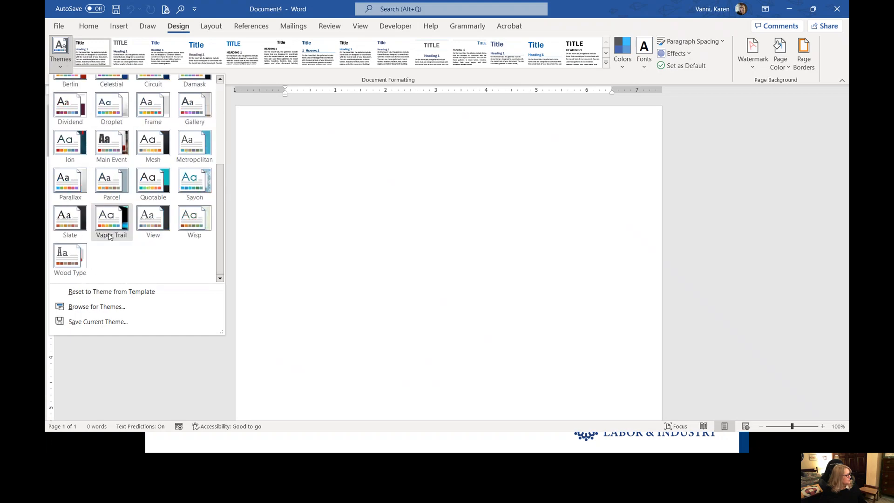
pyautogui.click(69, 146)
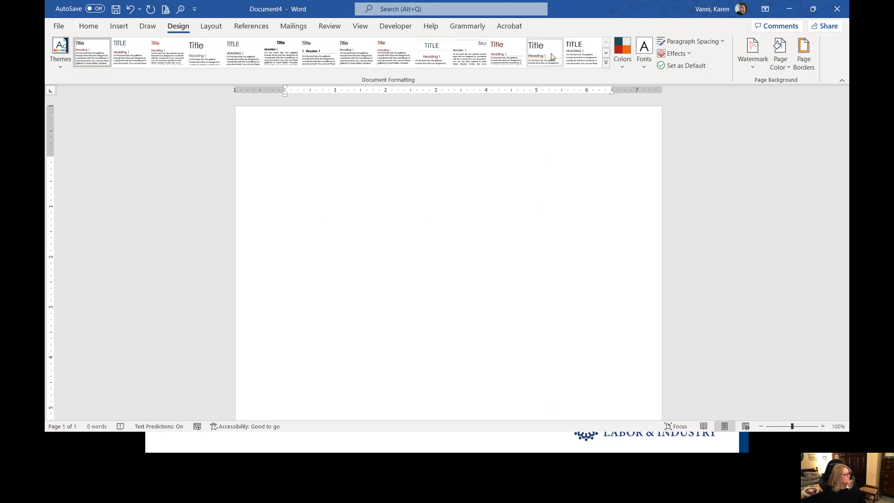
# Apply the style set with the larger red title and heading to the blank document, and change its theme colors to Green.
pyautogui.click(515, 56)
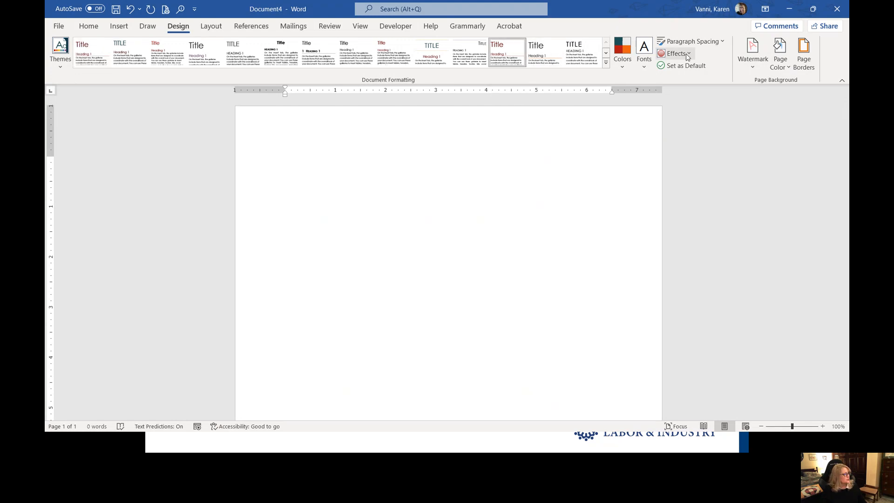
pyautogui.click(625, 67)
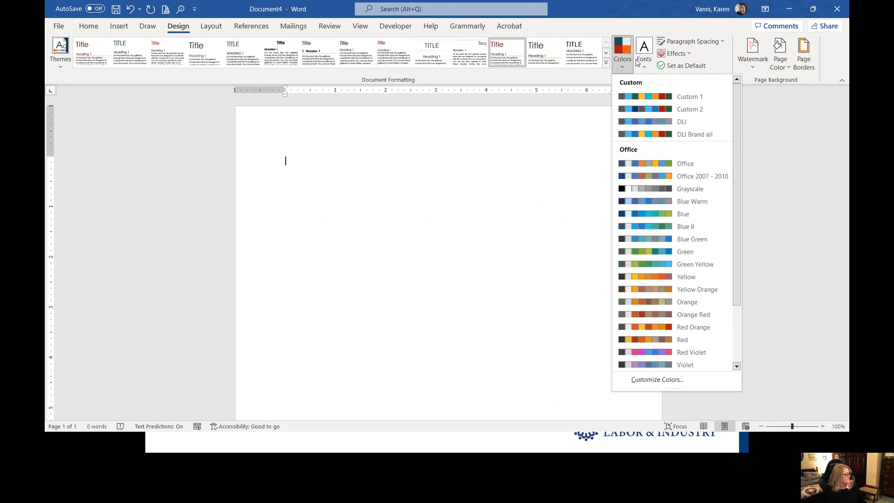
pyautogui.click(690, 251)
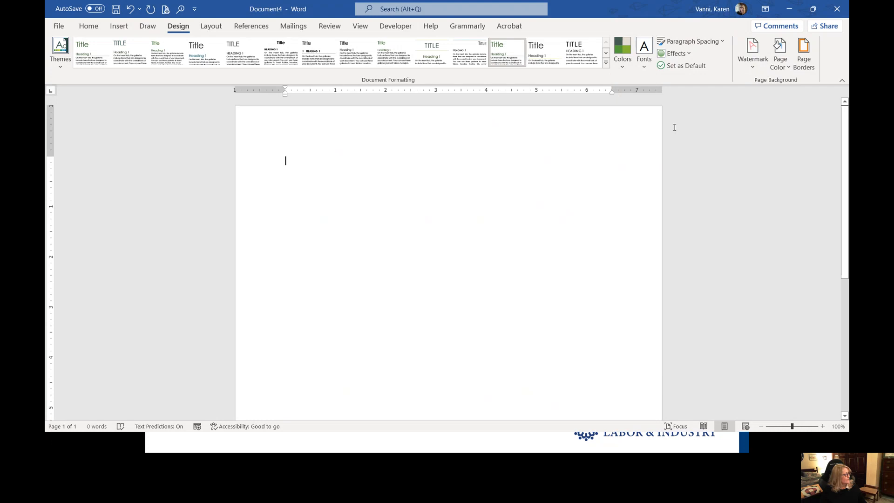
# Change the blank document's theme fonts to Gill Sans MT.
pyautogui.click(645, 63)
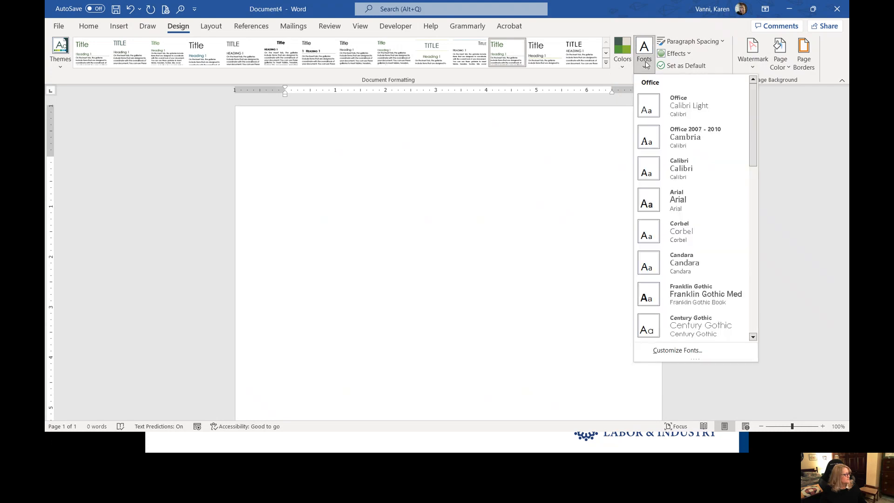
pyautogui.scroll(-5, 698, 212)
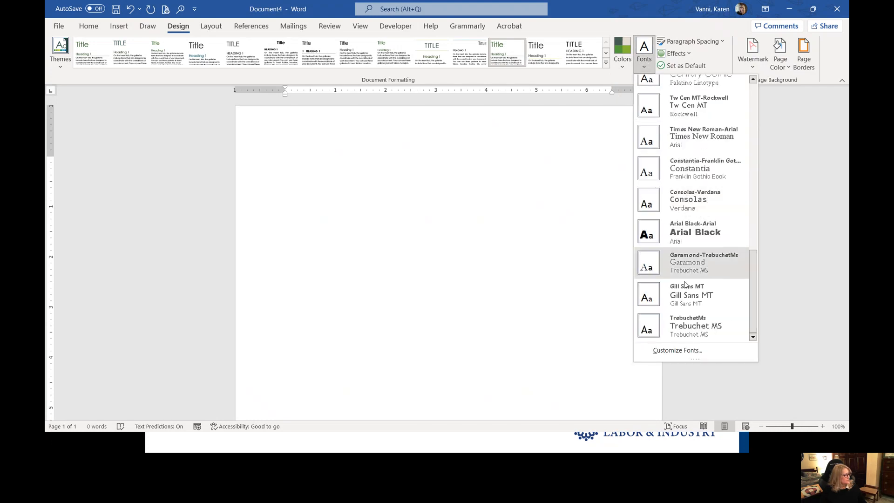
pyautogui.click(693, 295)
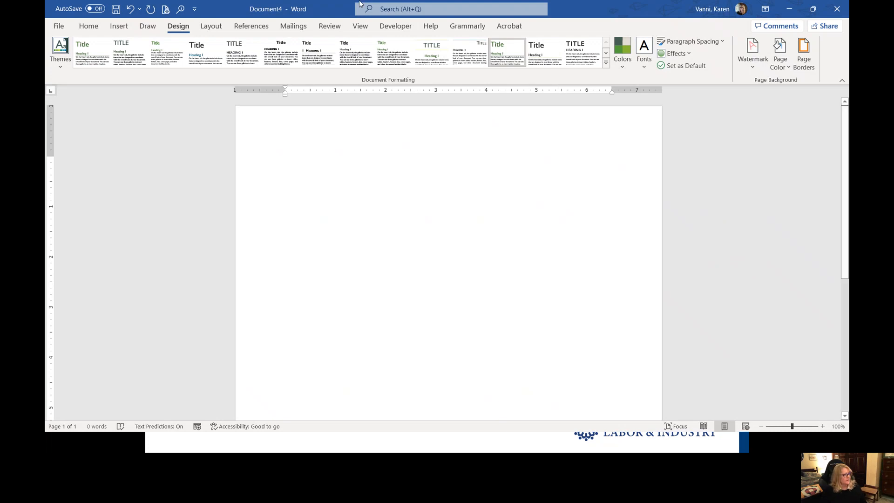
# Advance the slides to the Change Margins instructions, and minimize the sample resume to return to the blank document.
pyautogui.click(788, 9)
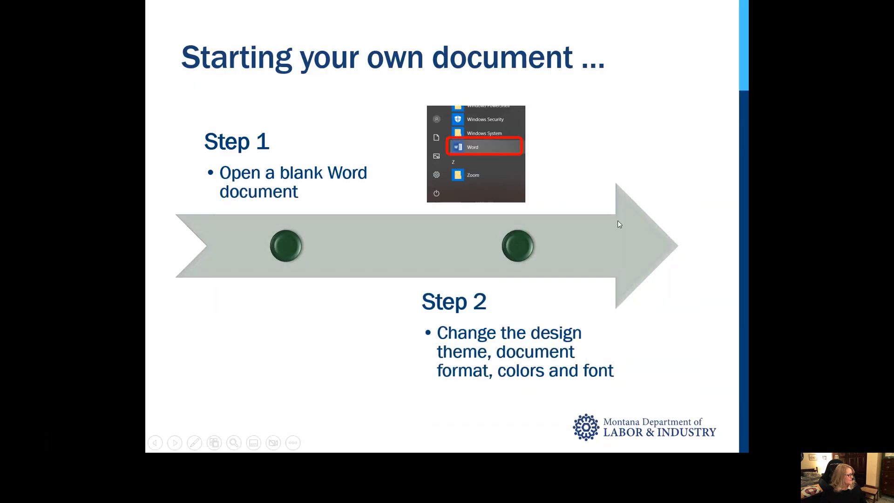
pyautogui.click(651, 225)
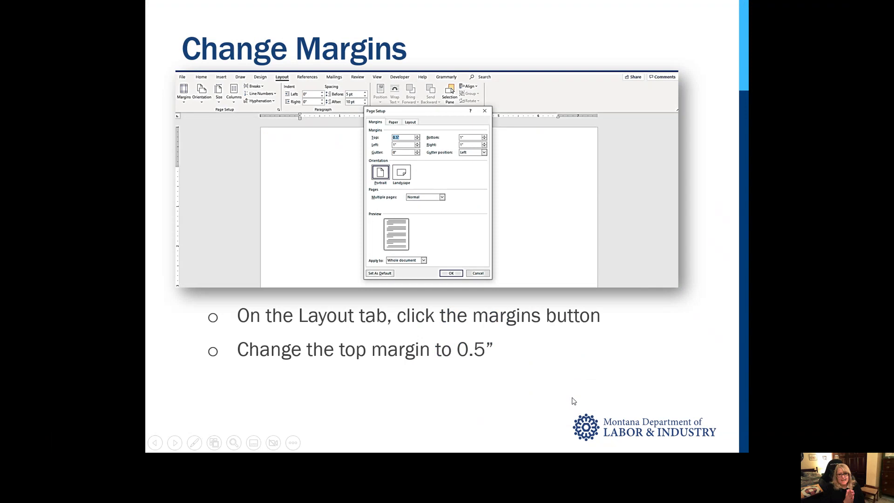
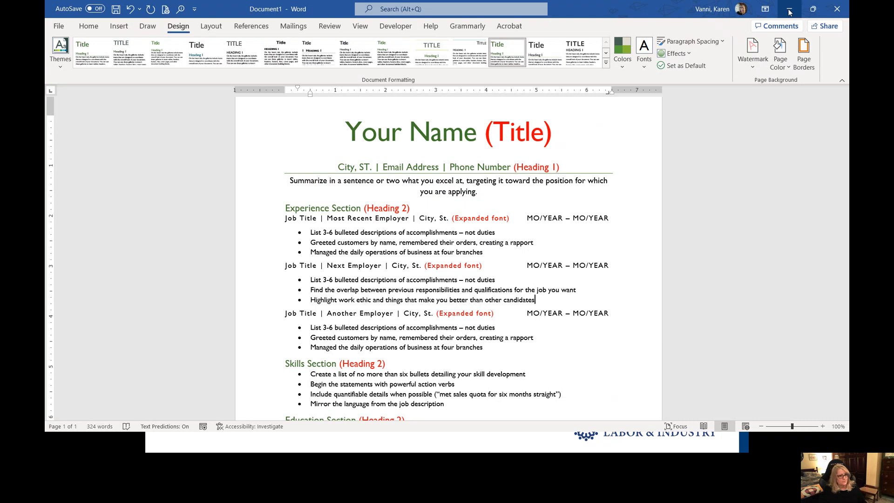
pyautogui.click(789, 11)
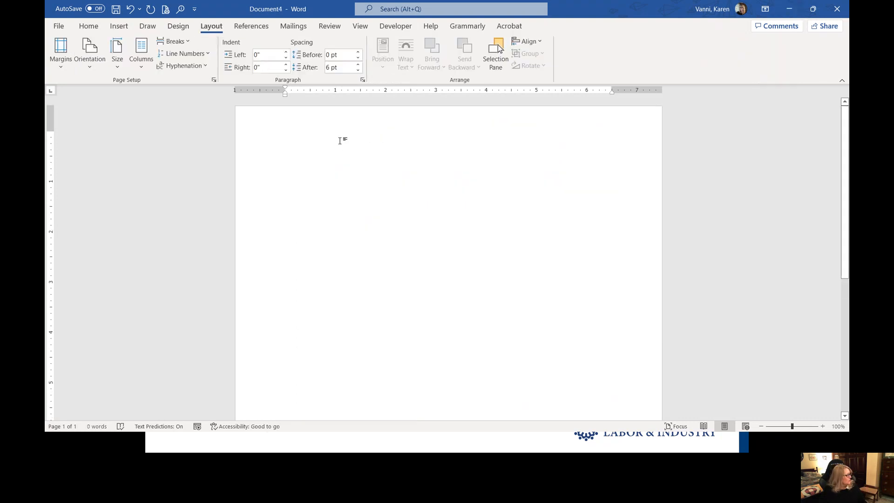
# Apply the Title style to the first line and enter the applicant's full name.
pyautogui.click(95, 30)
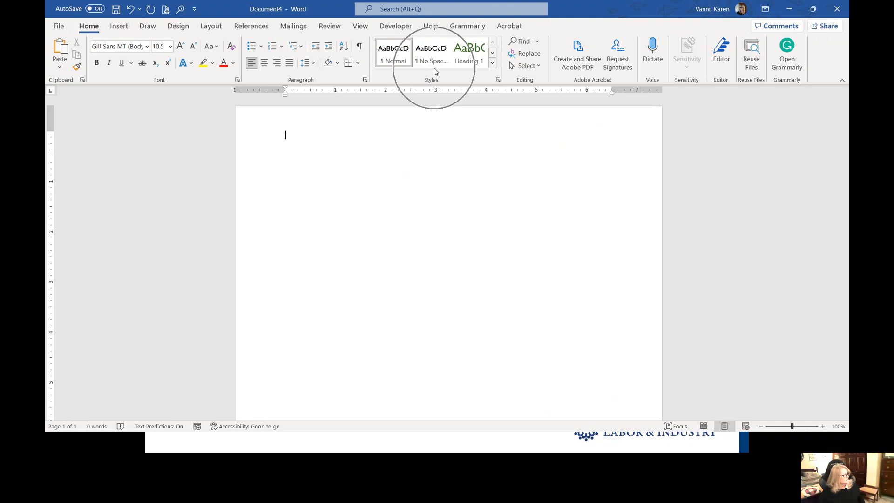
pyautogui.click(493, 63)
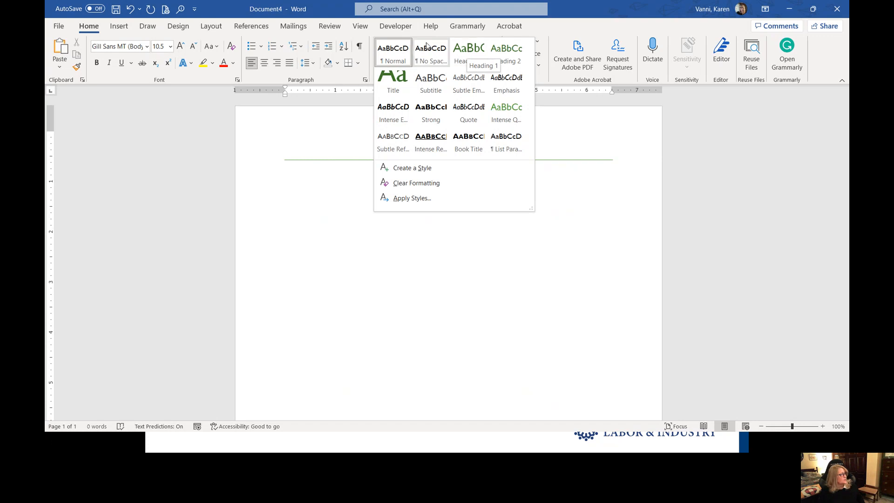
pyautogui.click(393, 80)
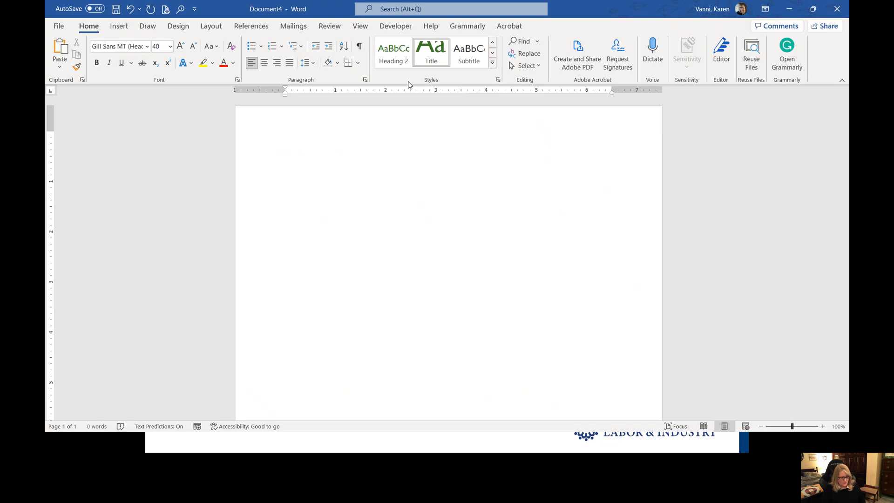
pyautogui.write('Job')
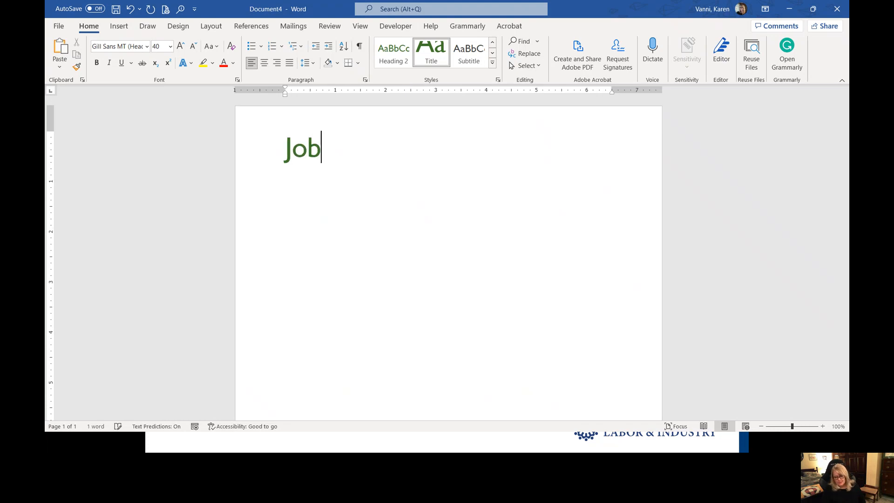
pyautogui.write('by Mc')
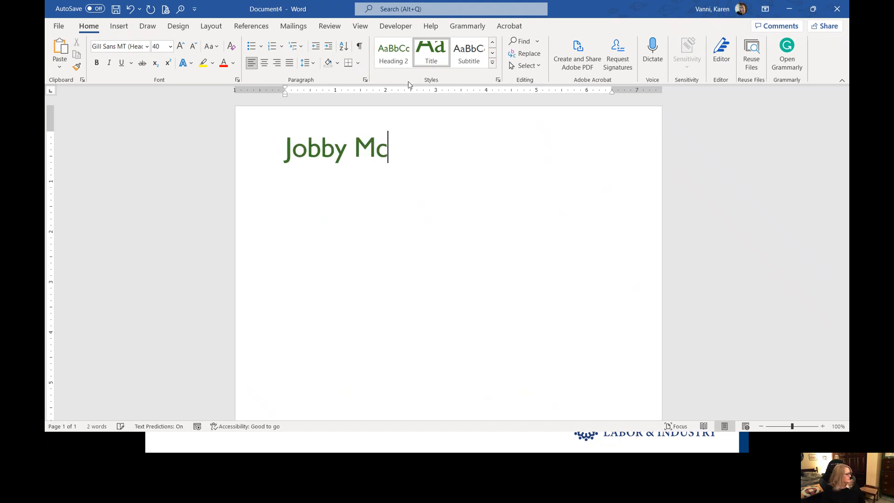
pyautogui.write('Jobster')
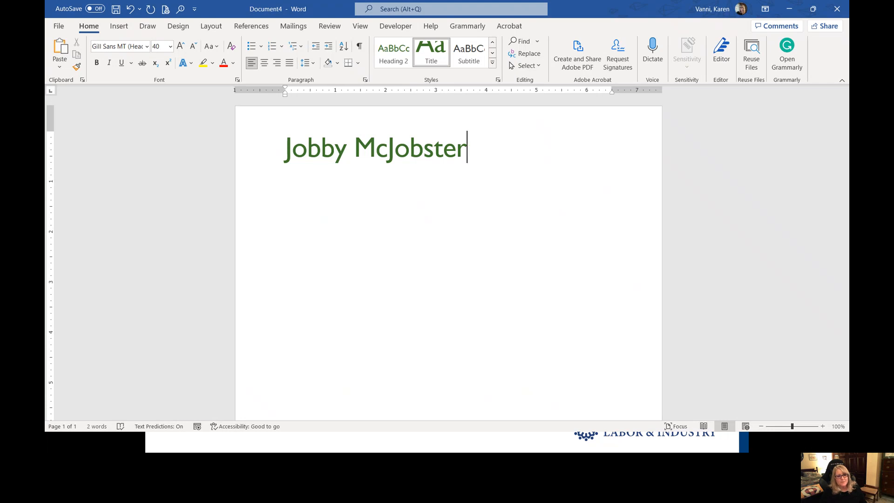
# Check the slide about adding contact info, return to the document and center the name line.
pyautogui.hotkey('alt', 'Tab')
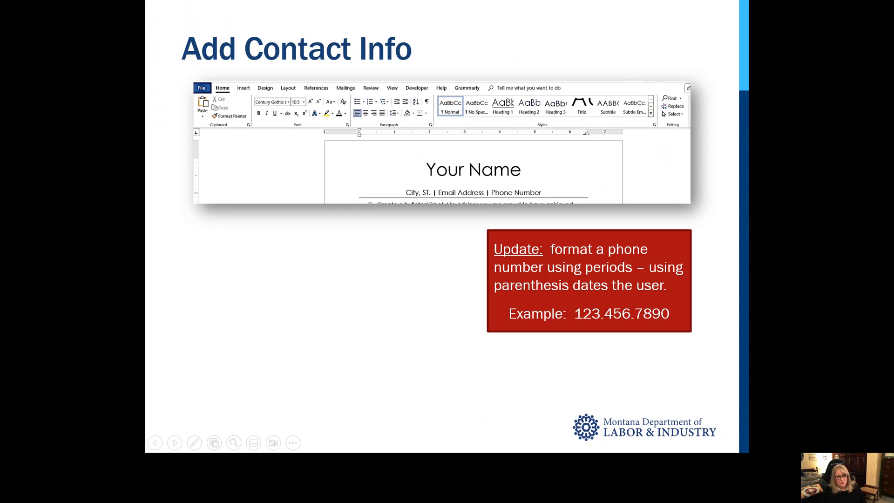
pyautogui.hotkey('alt', 'Tab')
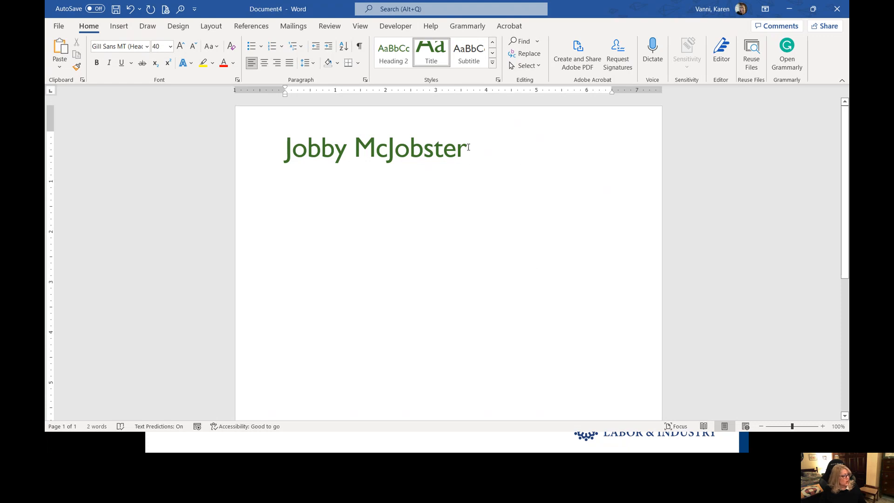
pyautogui.moveTo(471, 146); pyautogui.dragTo(248, 151)
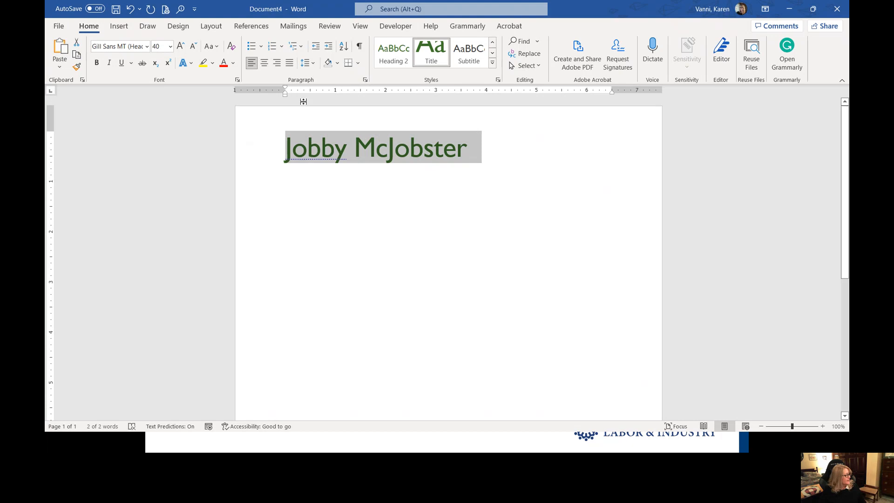
pyautogui.click(264, 63)
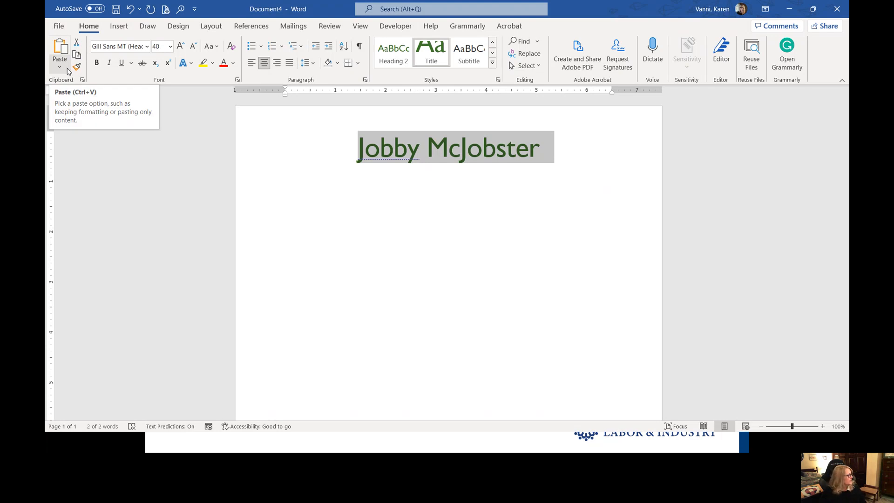
# Reduce the font size of the name line to 36.
pyautogui.click(171, 47)
pyautogui.click(249, 127)
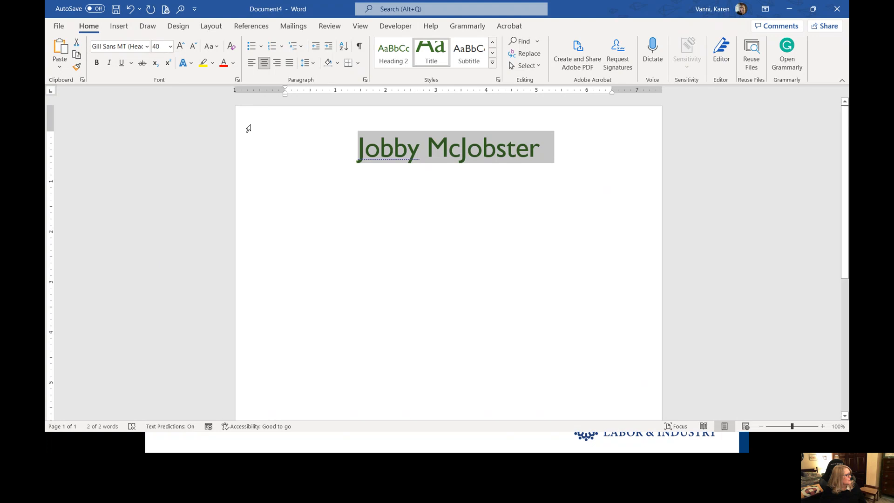
pyautogui.click(171, 47)
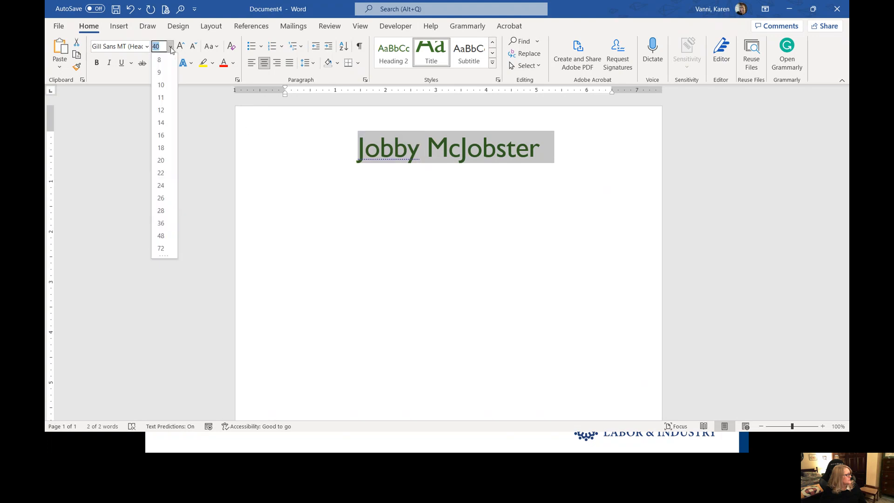
pyautogui.click(171, 47)
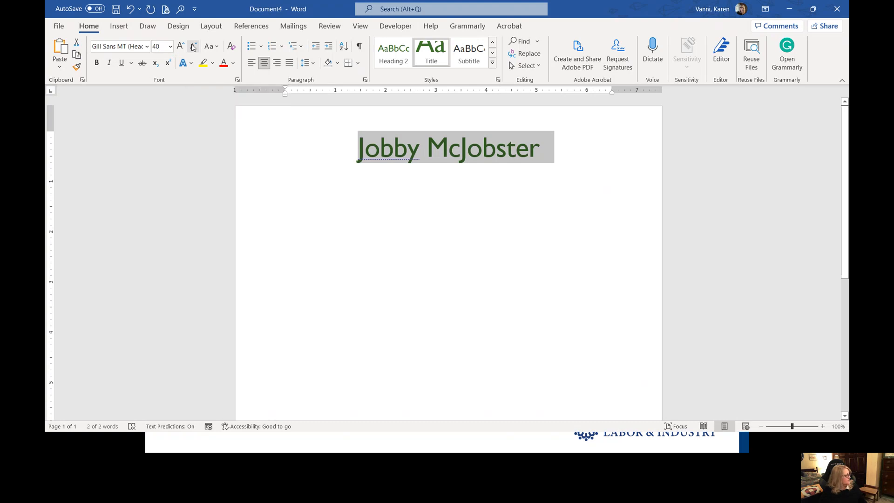
pyautogui.click(193, 47)
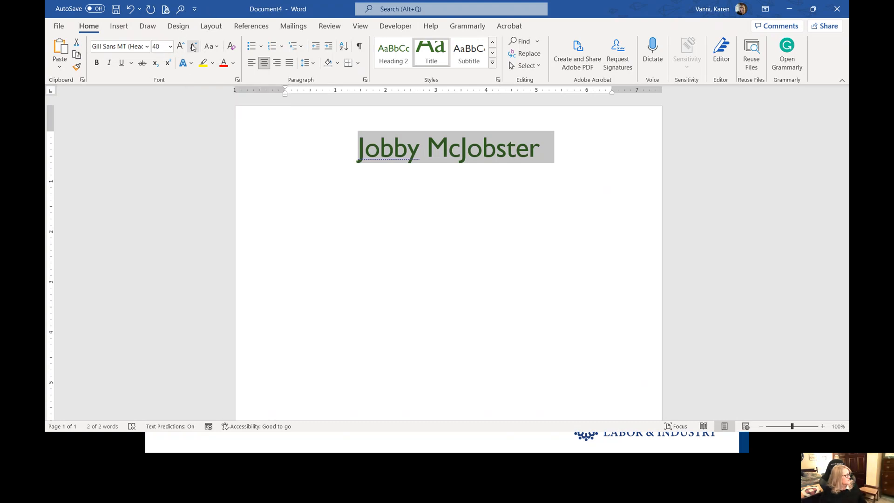
pyautogui.click(194, 47)
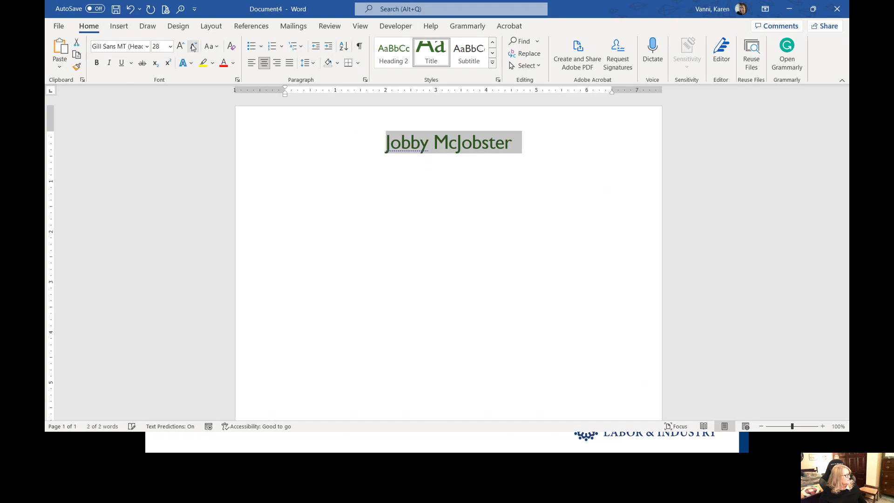
pyautogui.click(181, 47)
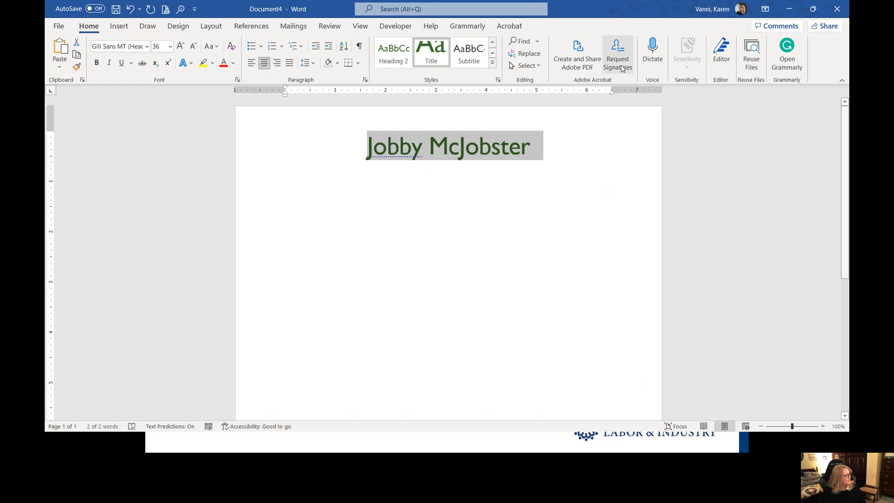
# Start a new line below the name and apply the Heading 1 style to it.
pyautogui.click(538, 145)
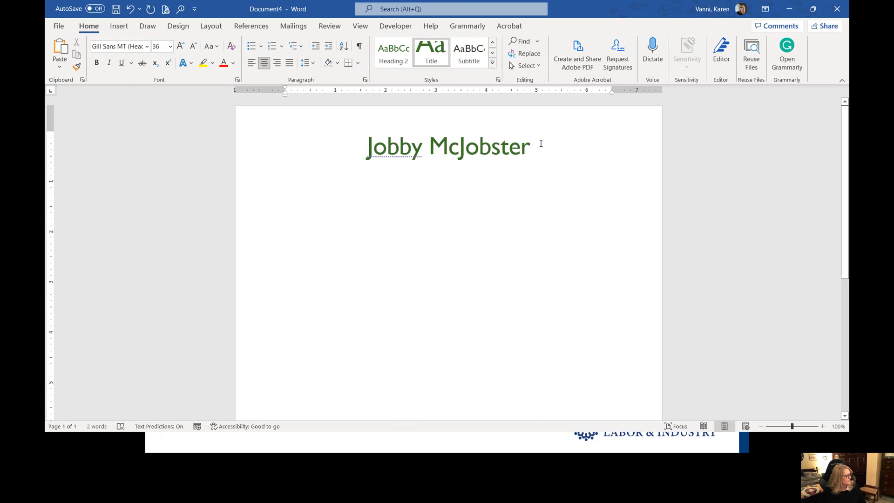
pyautogui.press('Return')
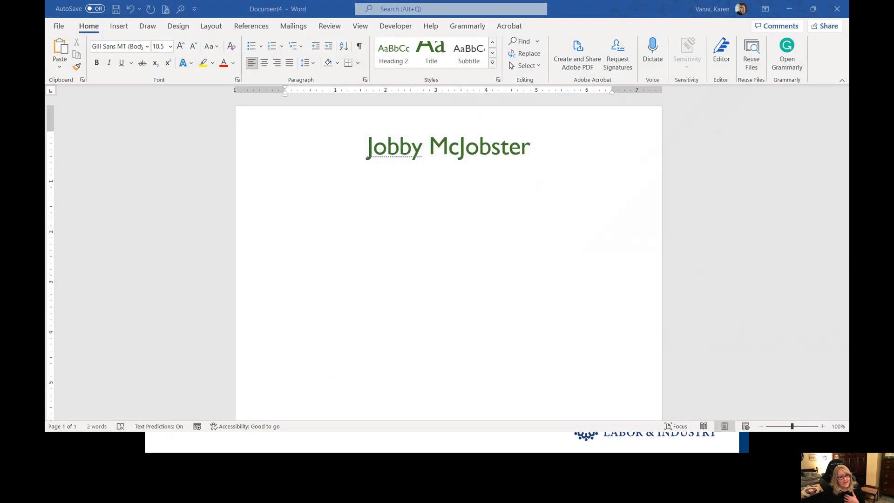
pyautogui.click(511, 218)
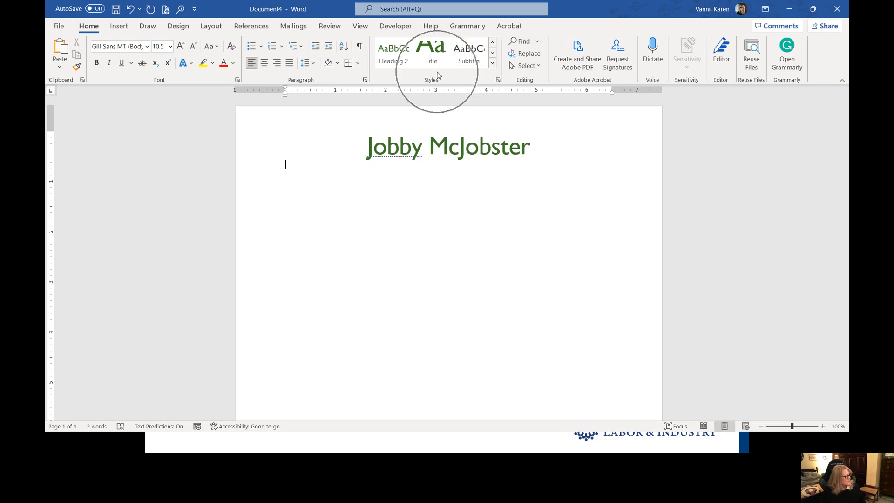
pyautogui.click(493, 64)
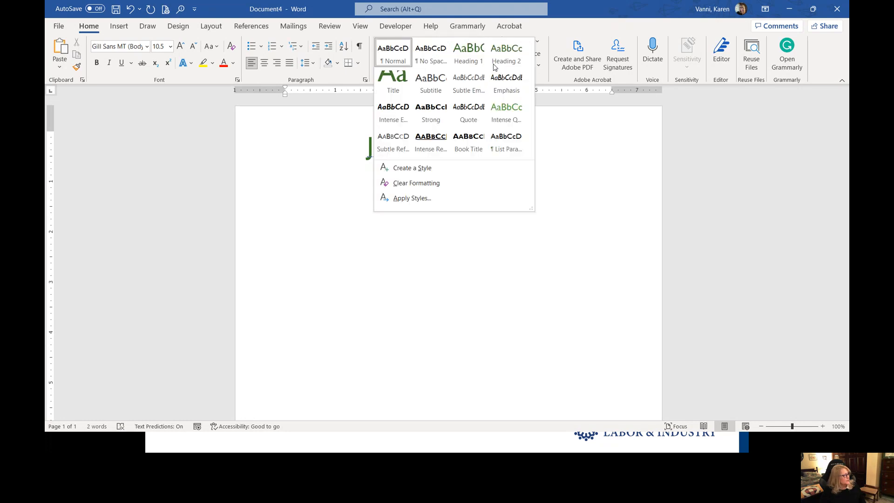
pyautogui.click(467, 63)
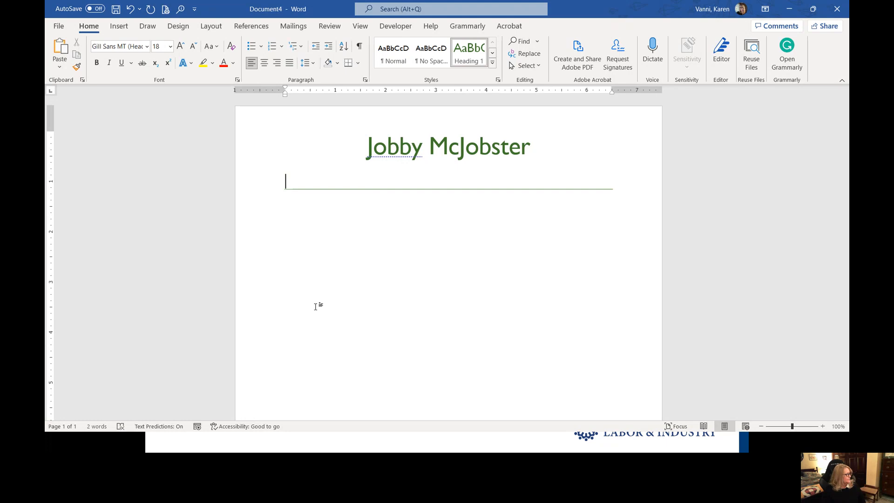
# Enter the city and state, a vertical bar separator and the applicant's e-mail address on the heading line.
pyautogui.write('Any ')
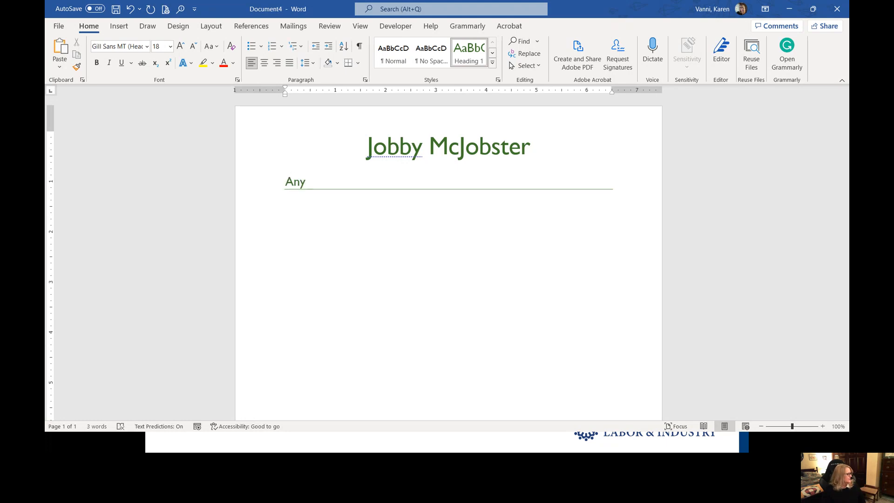
pyautogui.write('Town, ST |')
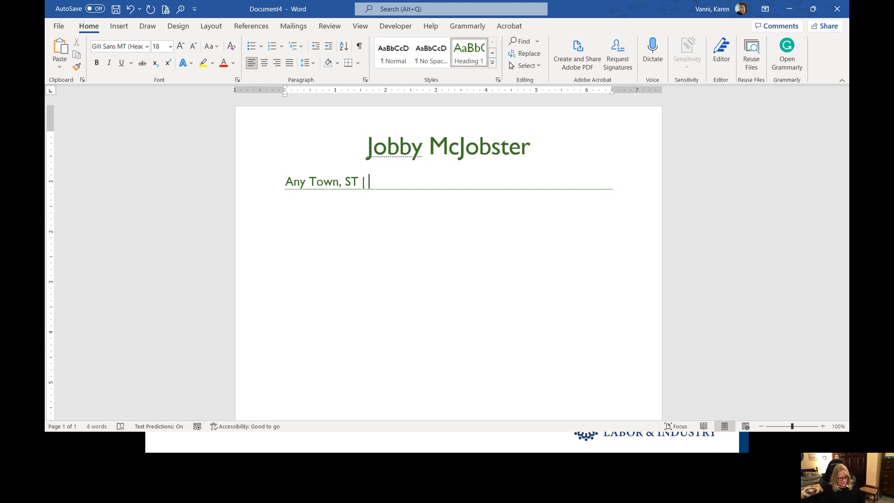
pyautogui.write('job')
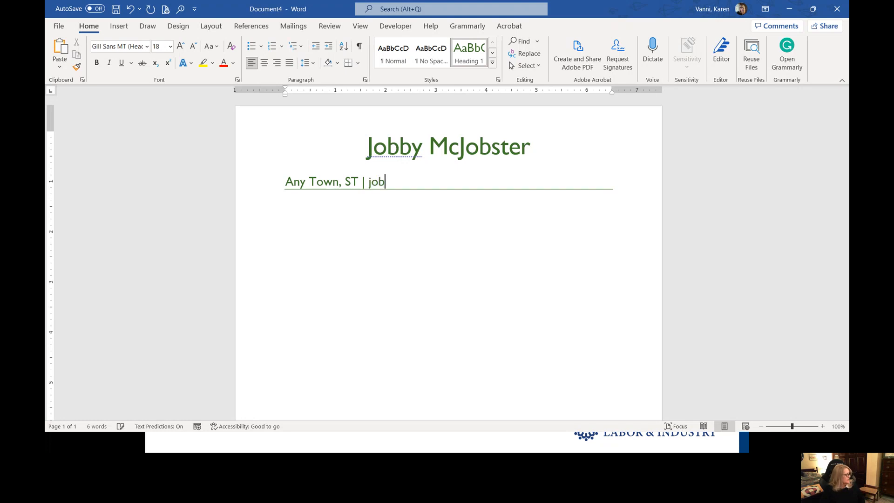
pyautogui.write('bbymj@email.com')
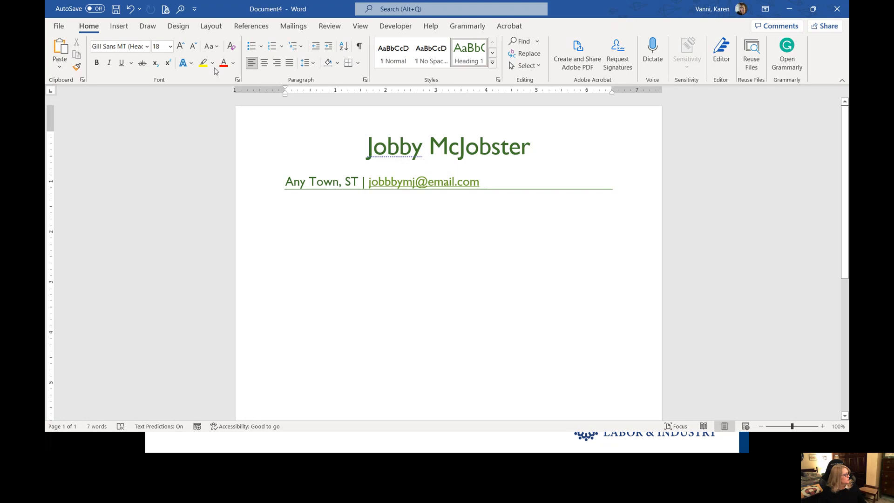
# Examine the Wingdings characters in the Symbol dialog for a separator that could follow the e-mail address.
pyautogui.click(123, 27)
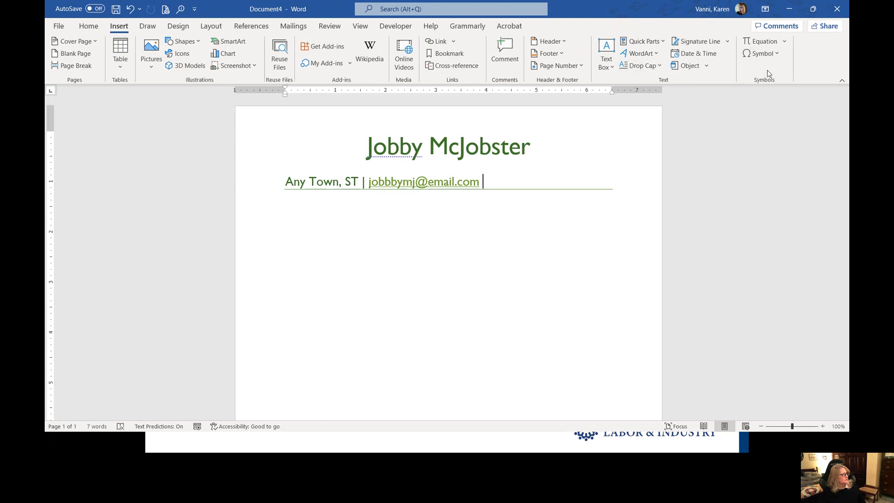
pyautogui.click(749, 54)
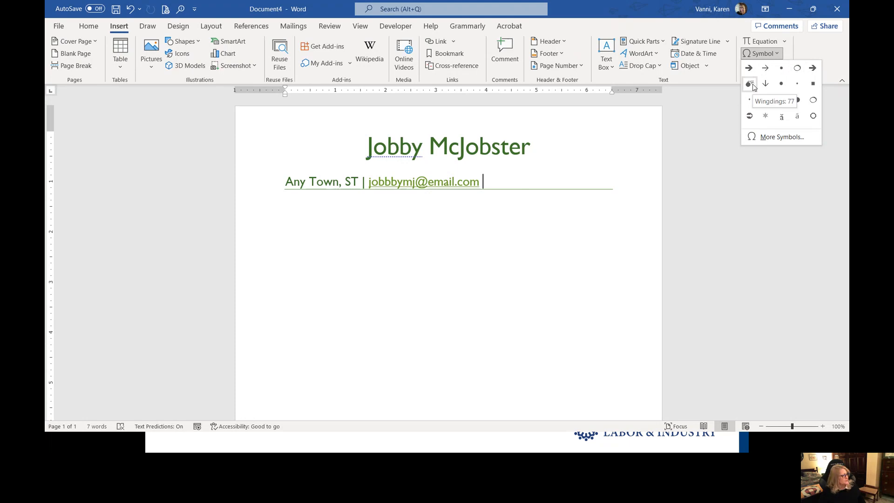
pyautogui.click(776, 137)
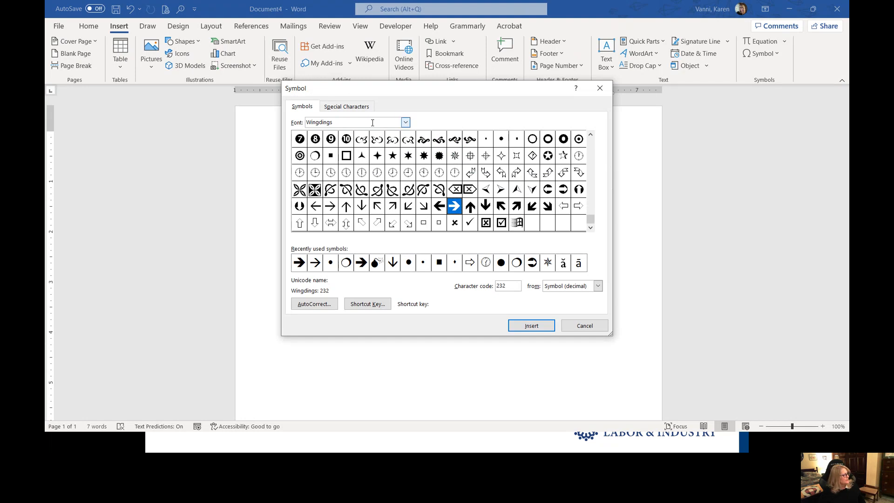
pyautogui.click(405, 122)
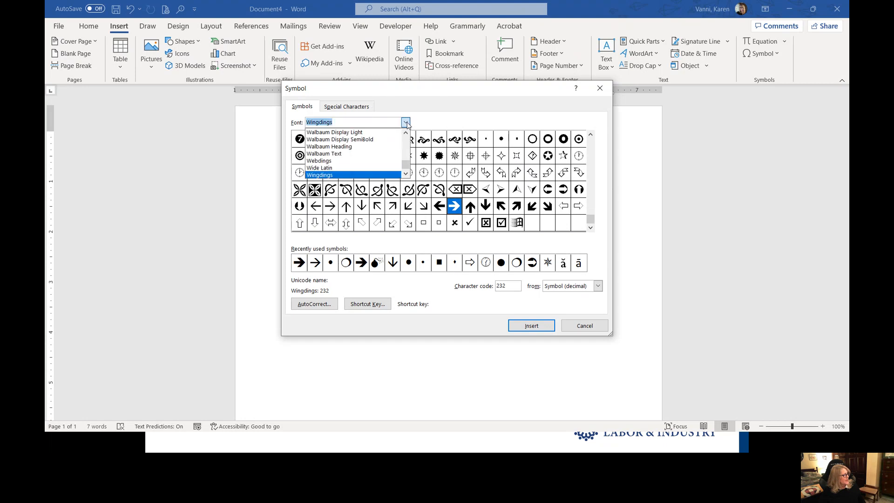
pyautogui.click(406, 173)
pyautogui.click(406, 173)
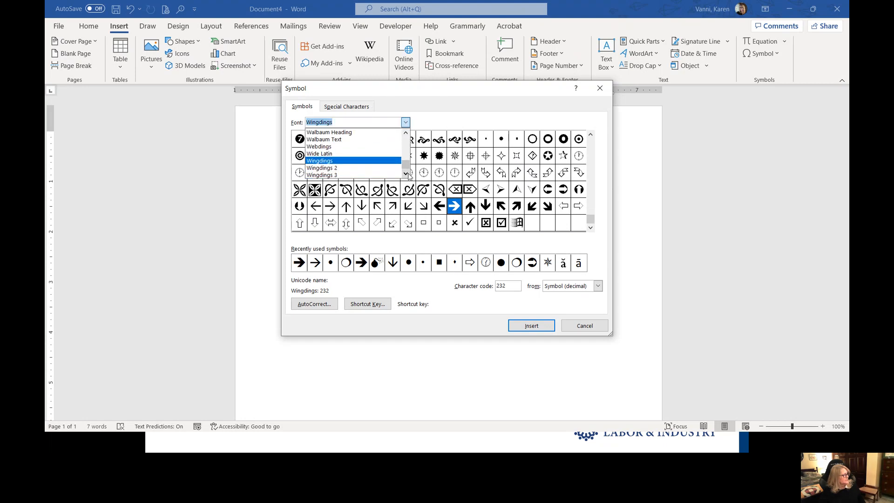
pyautogui.click(406, 173)
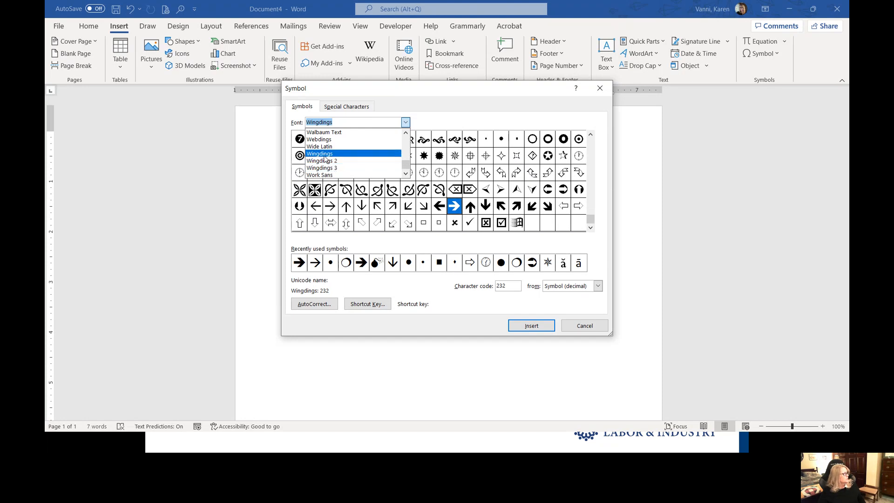
pyautogui.click(325, 155)
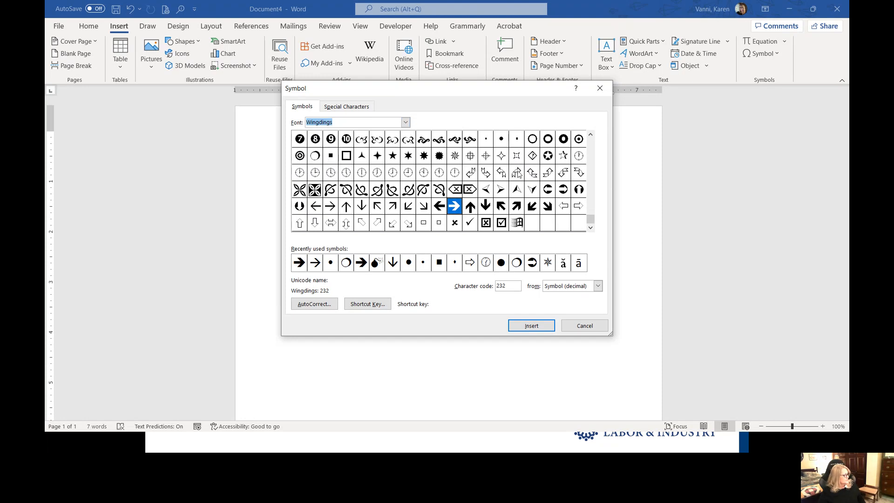
pyautogui.moveTo(590, 216); pyautogui.dragTo(591, 161)
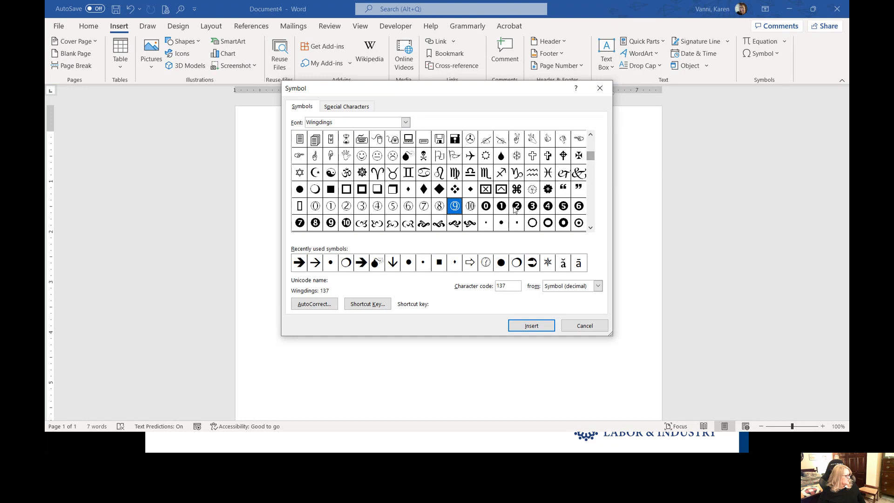
pyautogui.click(438, 265)
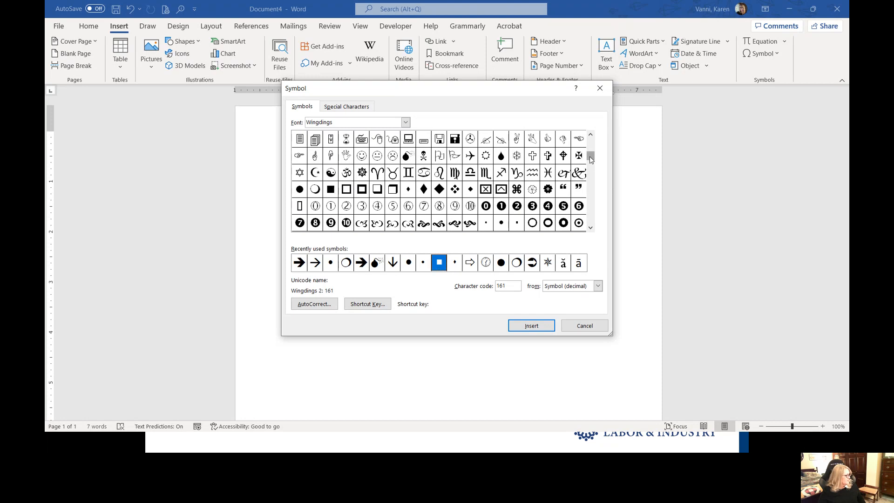
pyautogui.moveTo(590, 159); pyautogui.dragTo(590, 143)
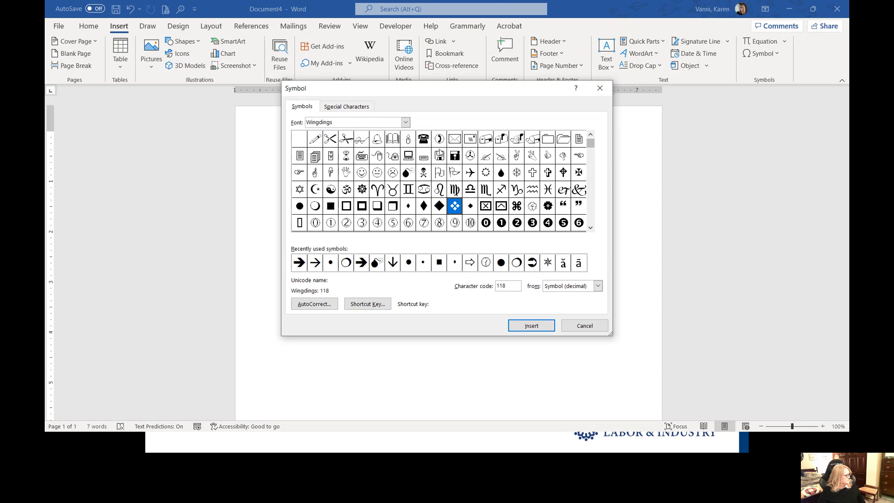
pyautogui.click(331, 208)
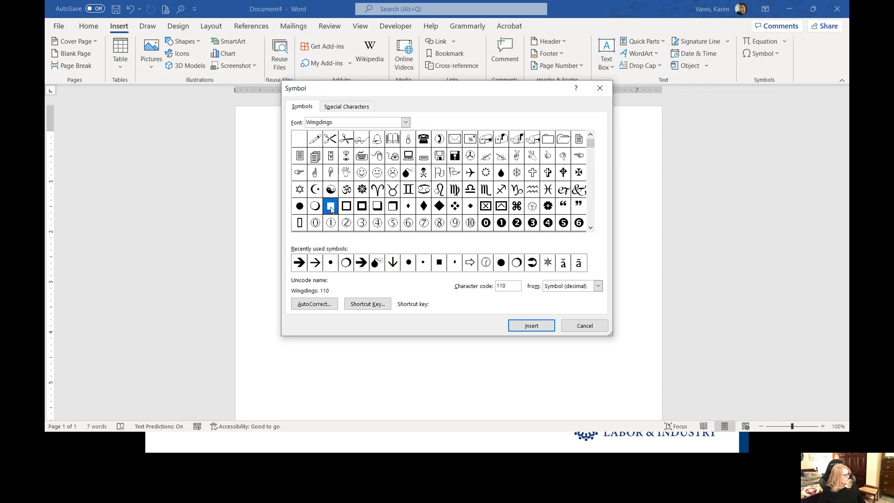
pyautogui.click(470, 207)
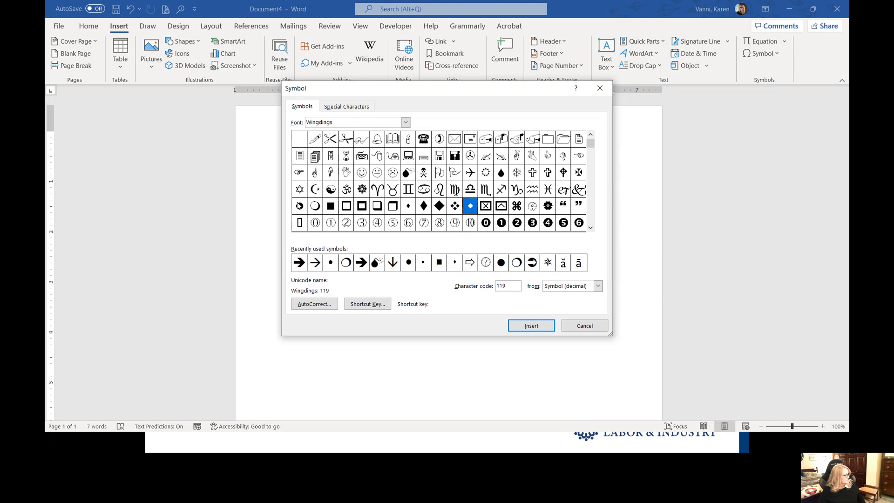
# Insert the Wingdings 2 diamond symbol with character code 176 after the e-mail address.
pyautogui.click(405, 122)
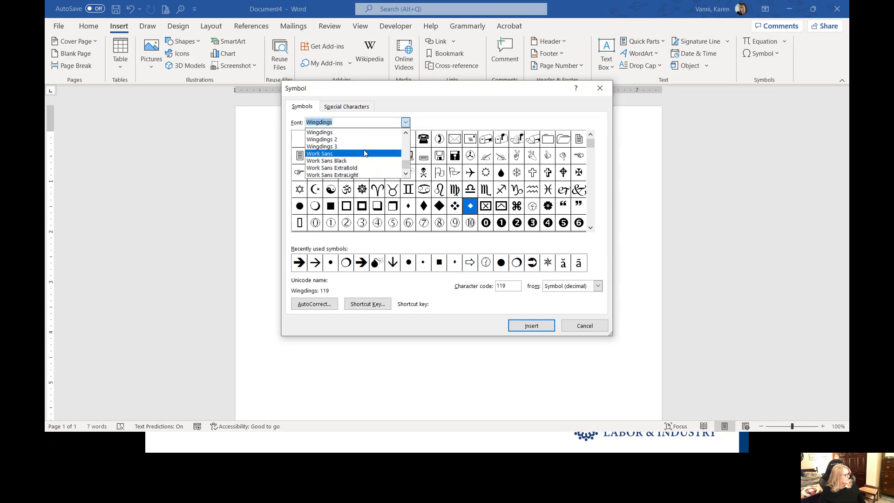
pyautogui.click(356, 142)
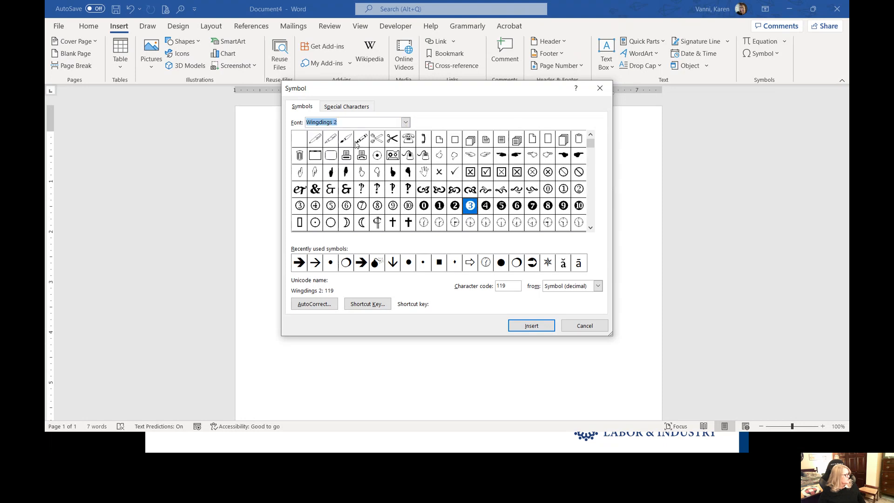
pyautogui.click(591, 198)
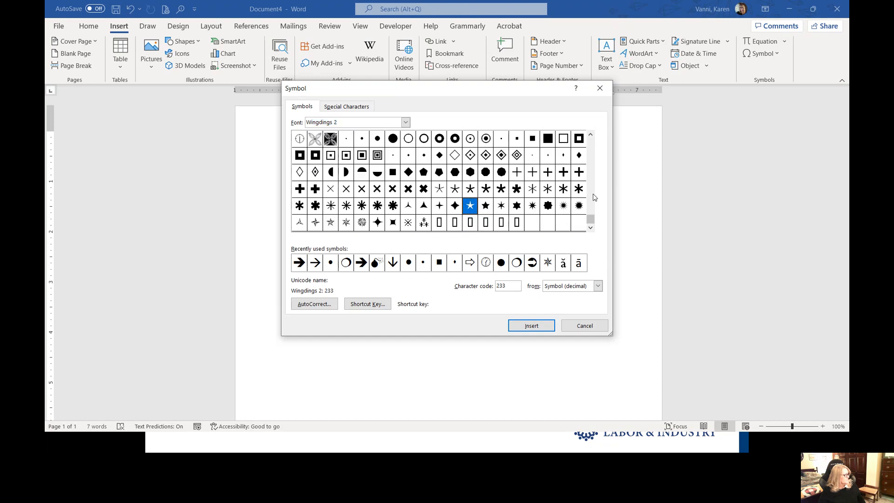
pyautogui.click(591, 196)
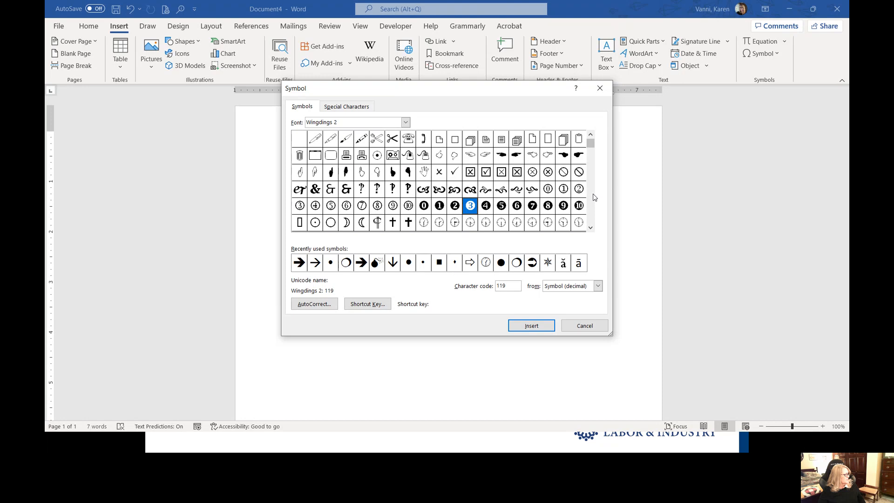
pyautogui.click(591, 198)
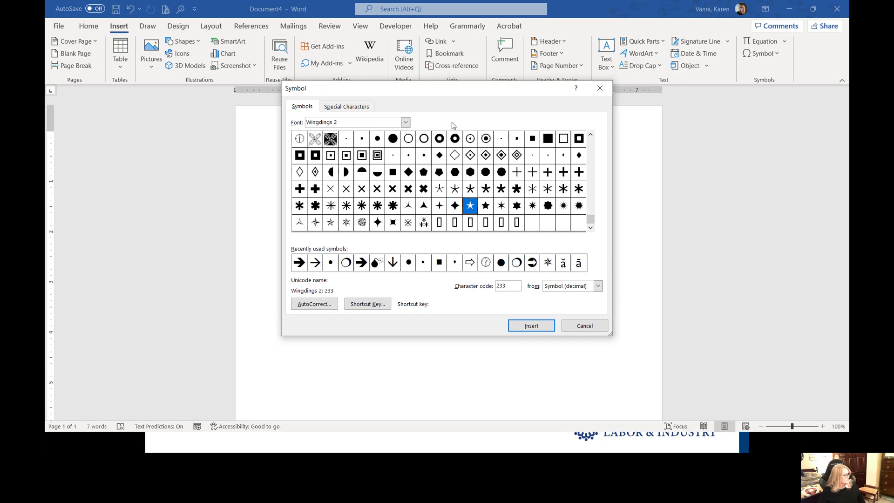
pyautogui.click(469, 155)
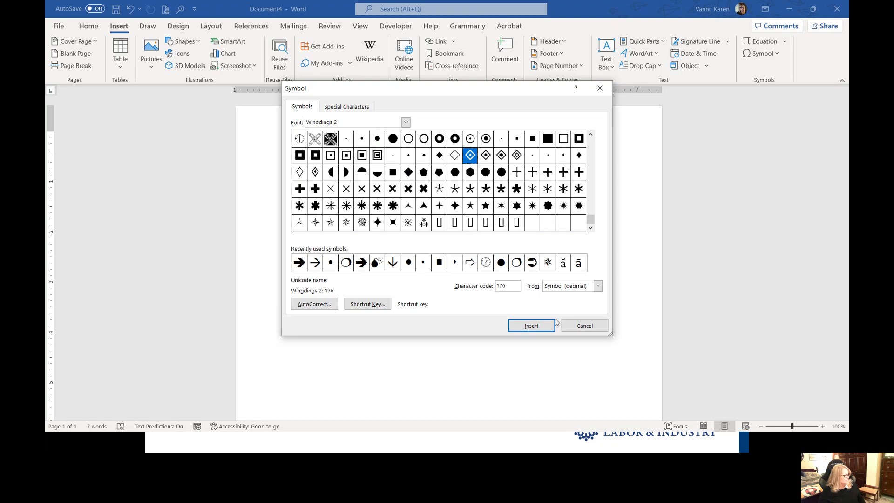
pyautogui.click(533, 328)
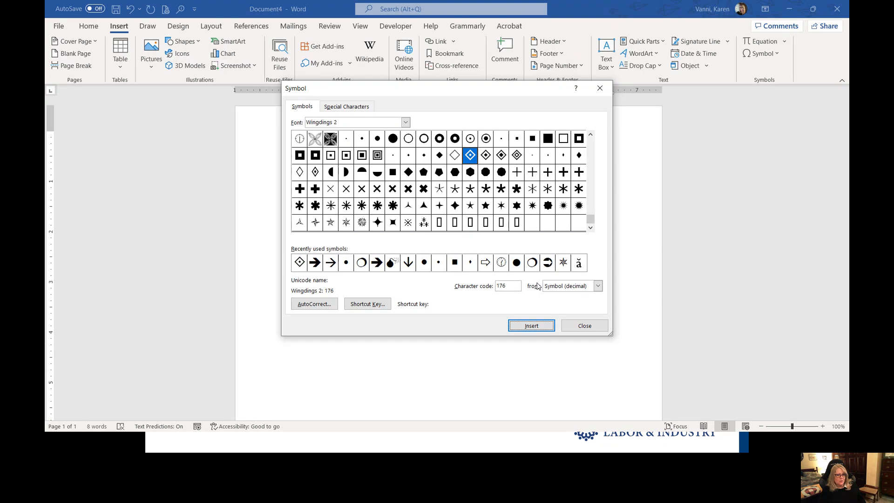
pyautogui.click(537, 327)
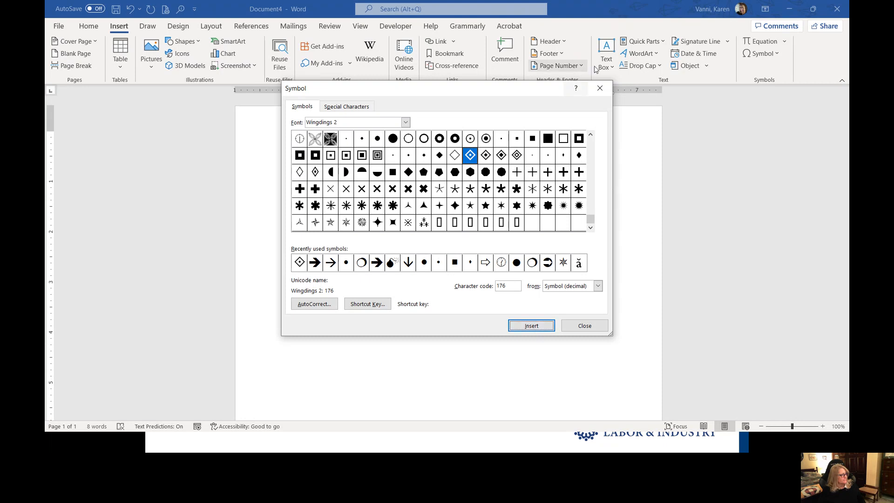
pyautogui.click(607, 91)
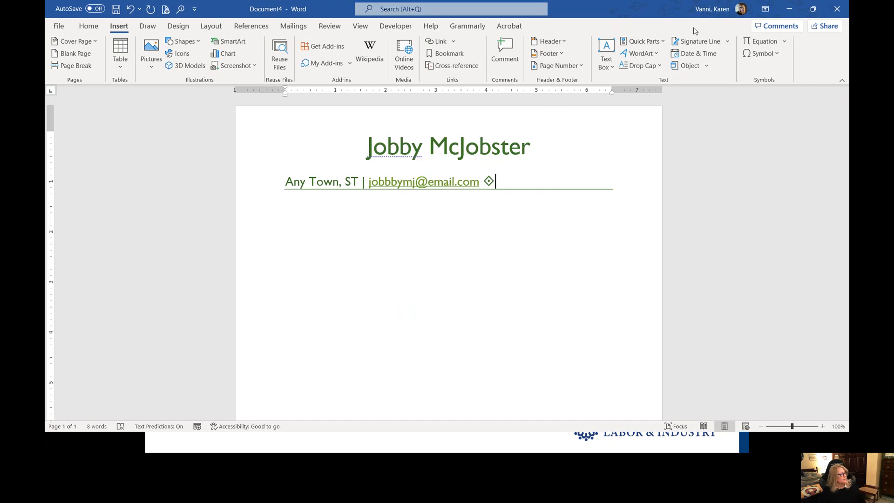
# Check the recently used symbols and delete the diamond symbol after the e-mail address.
pyautogui.click(760, 55)
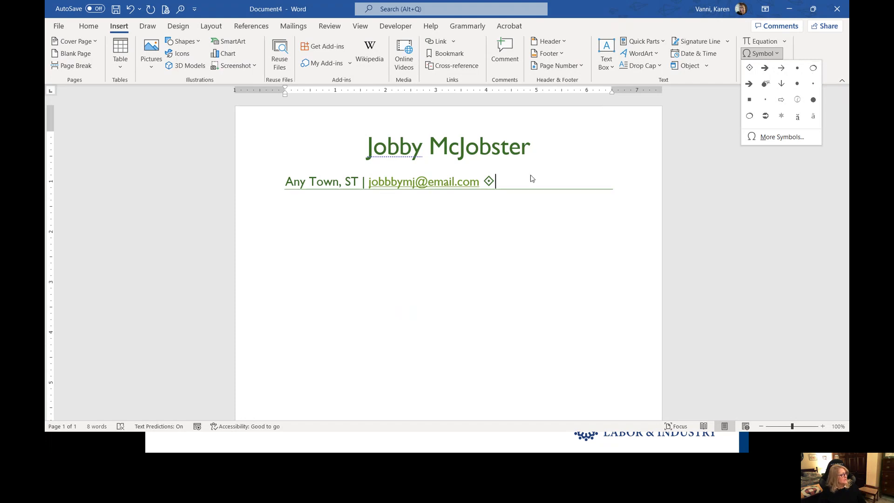
pyautogui.click(516, 182)
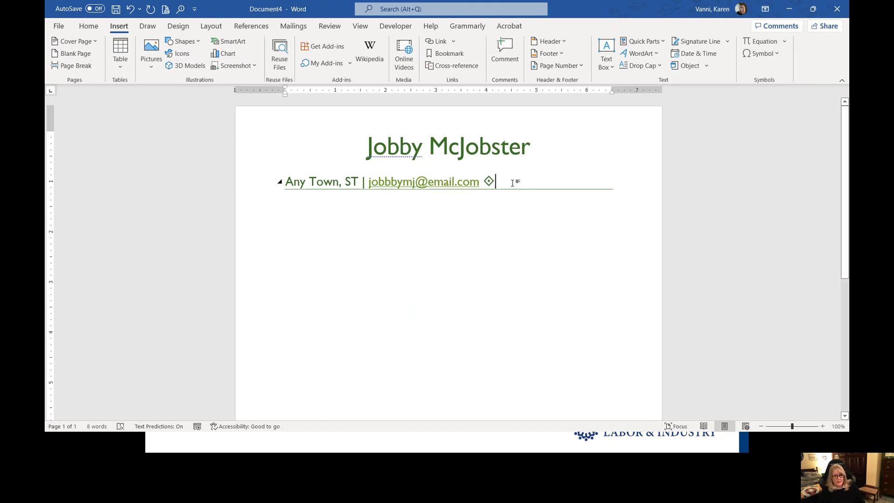
pyautogui.press('BackSpace')
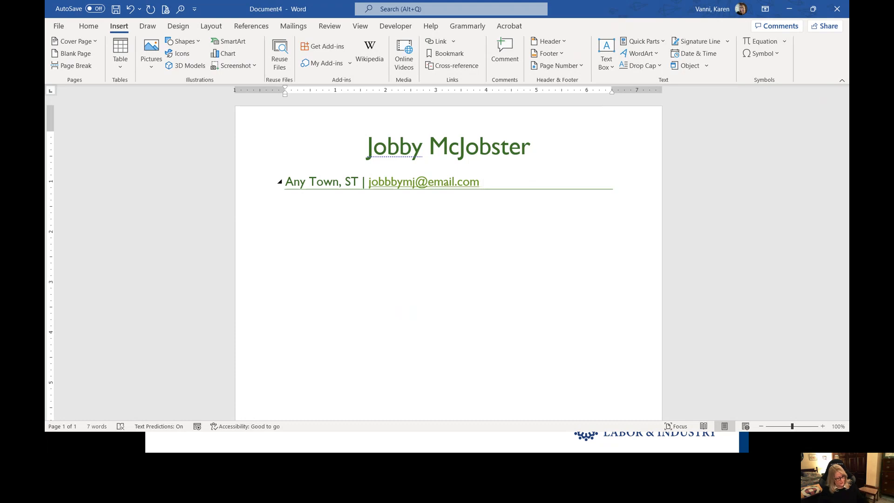
# Enter a vertical bar separator and the applicant's phone number after the e-mail address.
pyautogui.write('|')
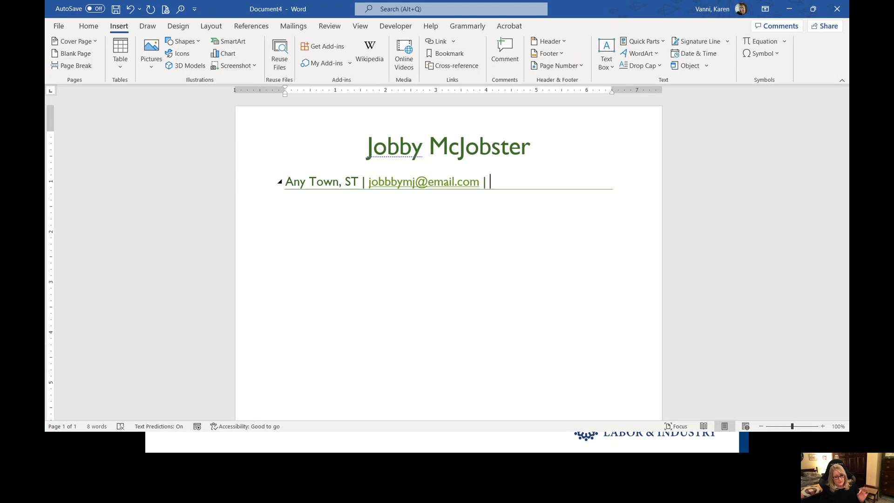
pyautogui.write('555.')
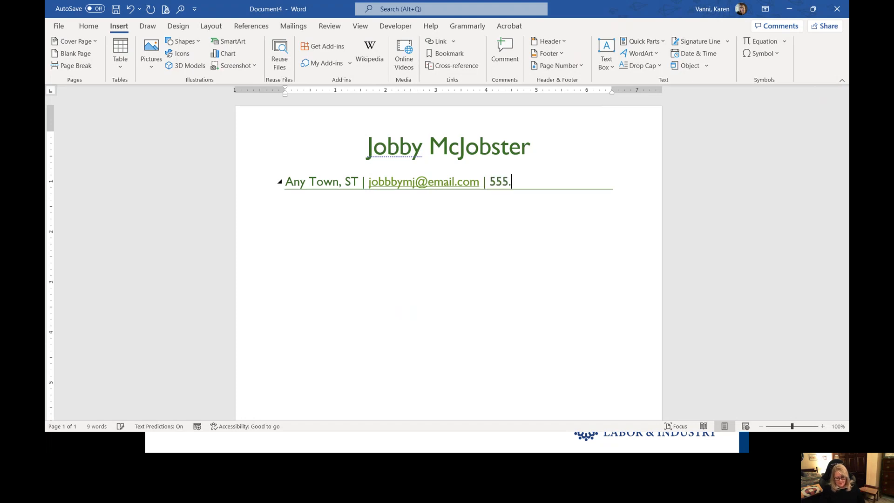
pyautogui.write('555.5555')
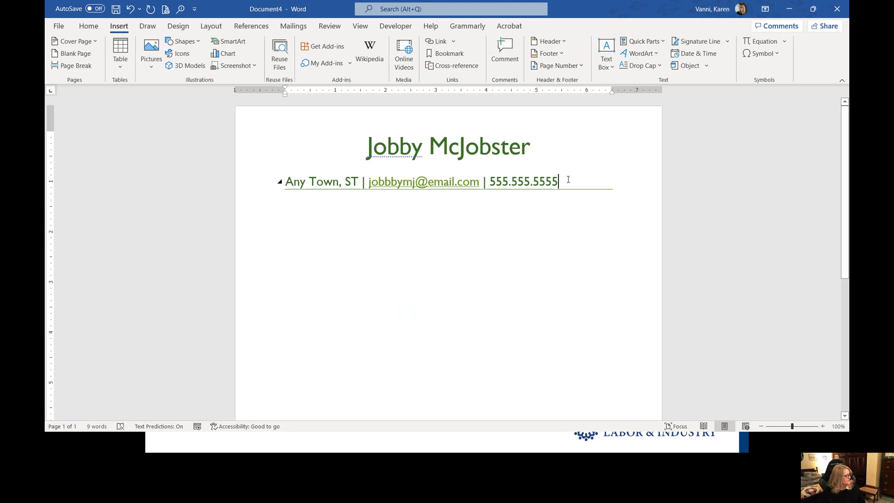
# Center the contact line below the name and place the cursor at its end.
pyautogui.moveTo(568, 179); pyautogui.dragTo(284, 201)
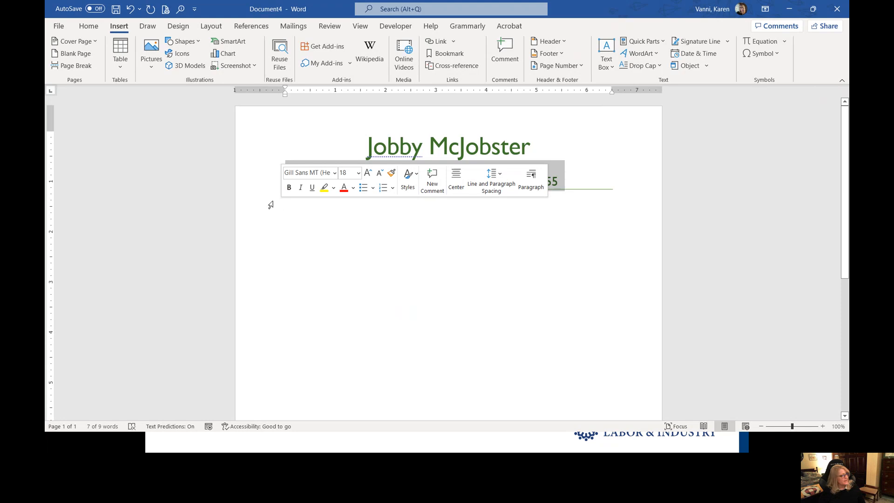
pyautogui.click(92, 26)
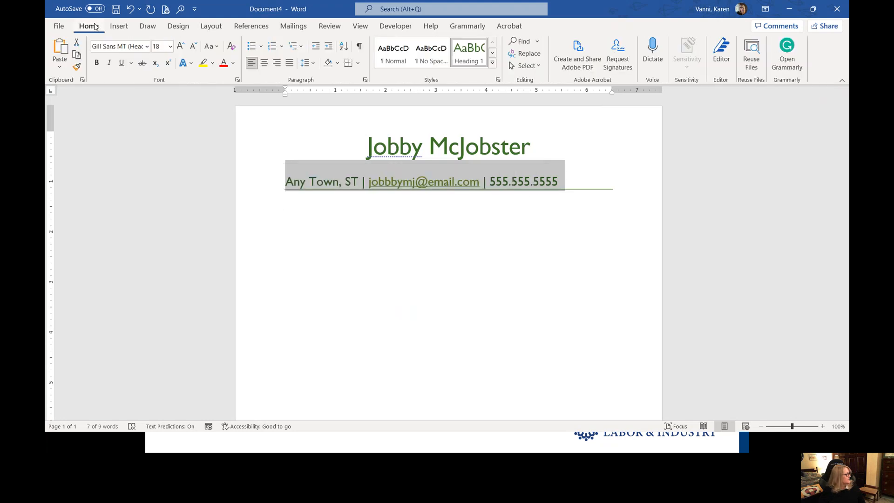
pyautogui.click(263, 66)
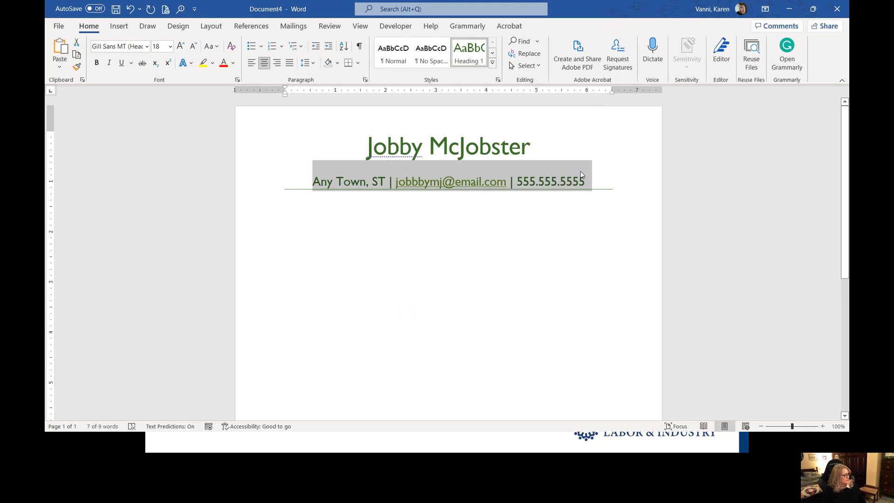
pyautogui.click(602, 174)
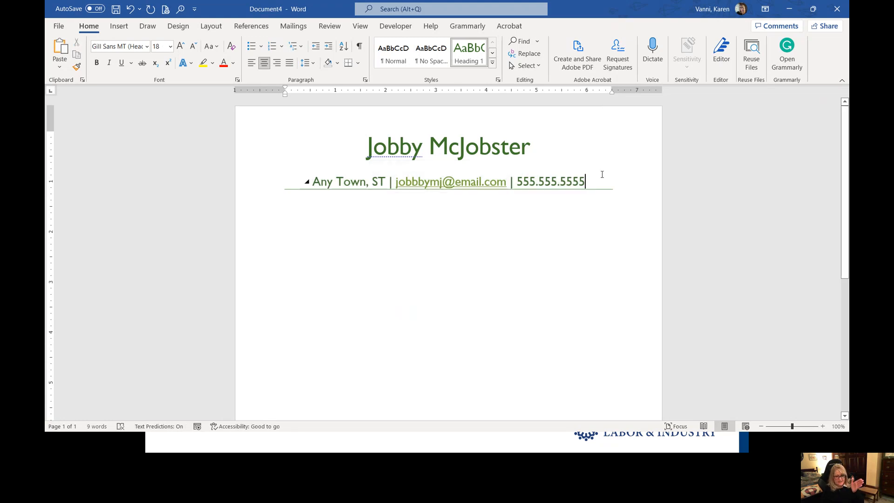
# Start a new line below the contact line and enter the job title Accountant.
pyautogui.press('Return')
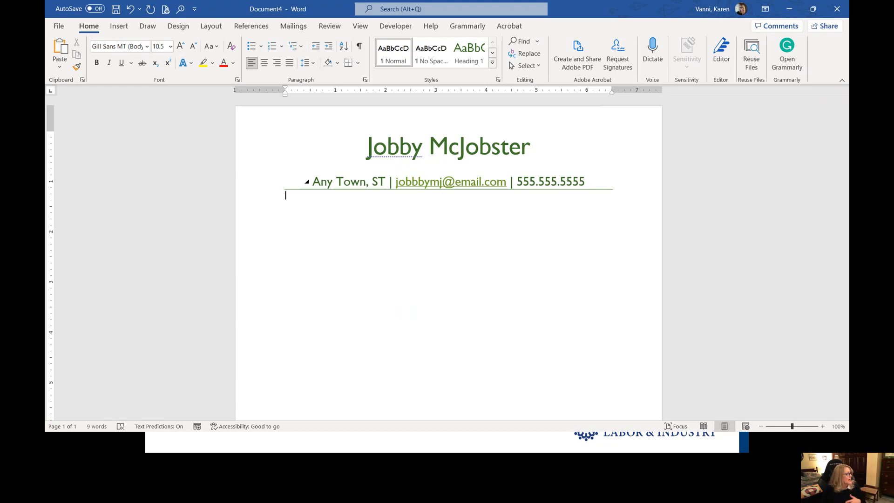
pyautogui.click(493, 65)
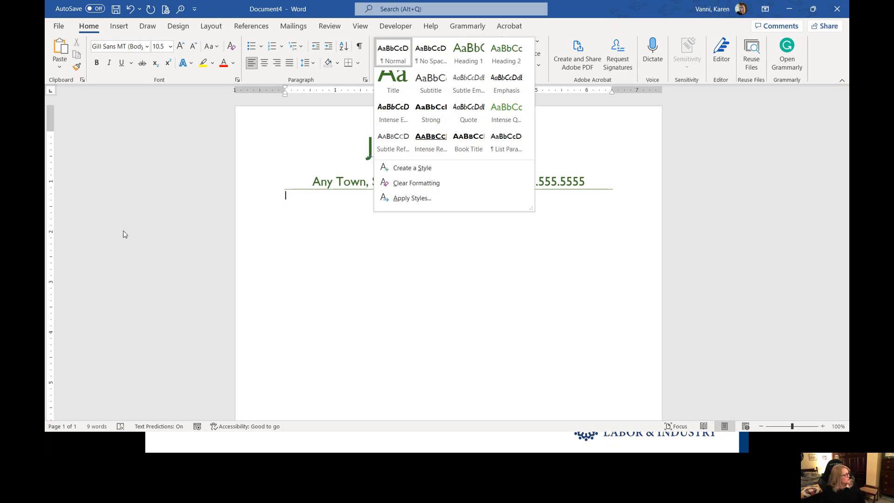
pyautogui.click(317, 205)
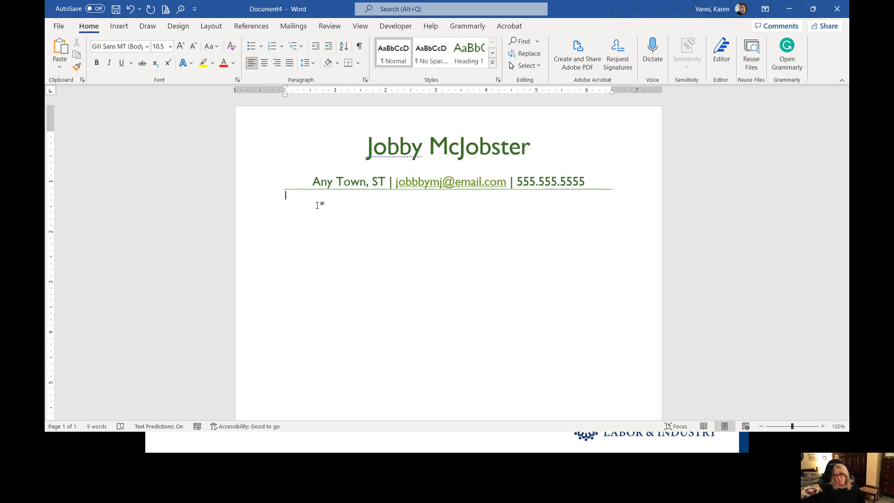
pyautogui.write('Accountan')
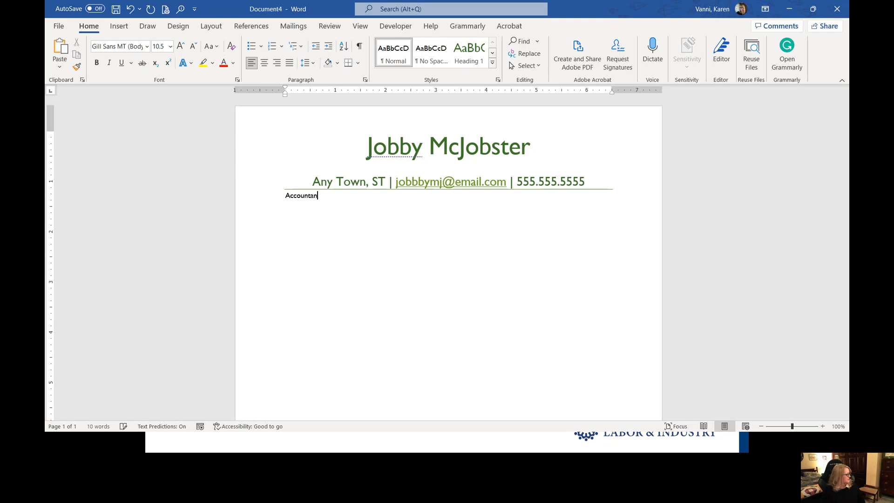
pyautogui.write('t')
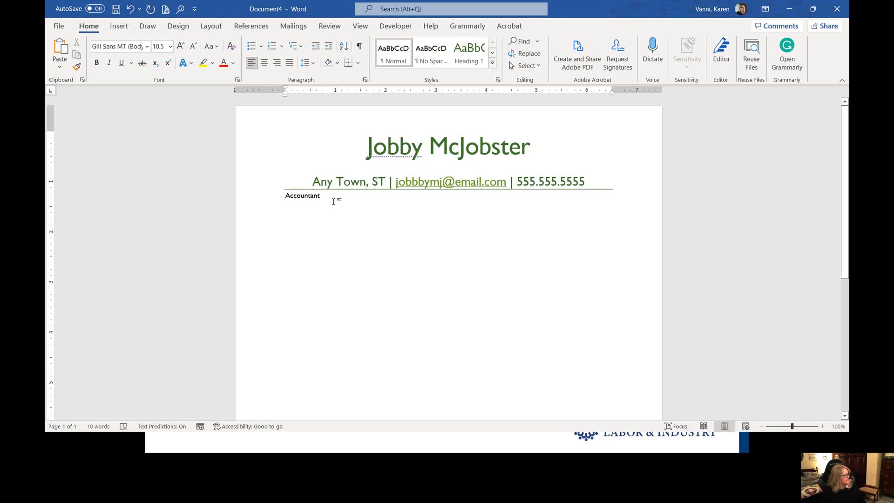
# Format the job title Accountant with the Title style at 26 pt, center it, and start a new line below it.
pyautogui.click(270, 199)
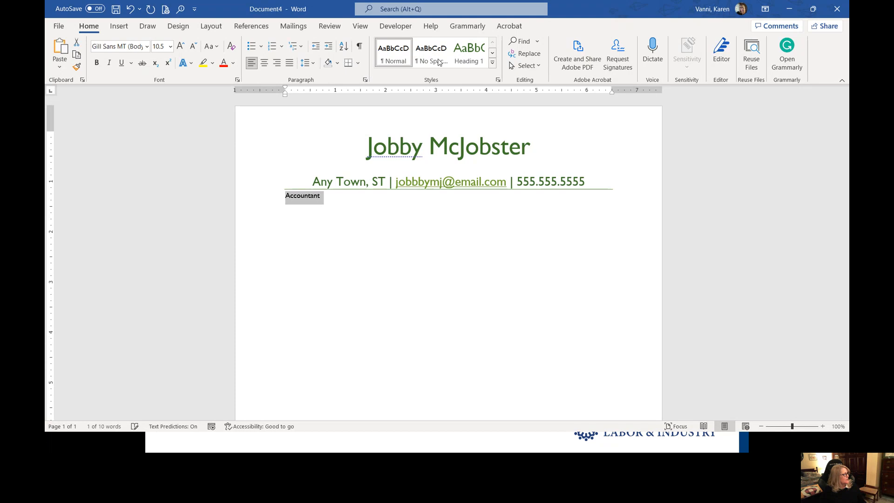
pyautogui.click(492, 62)
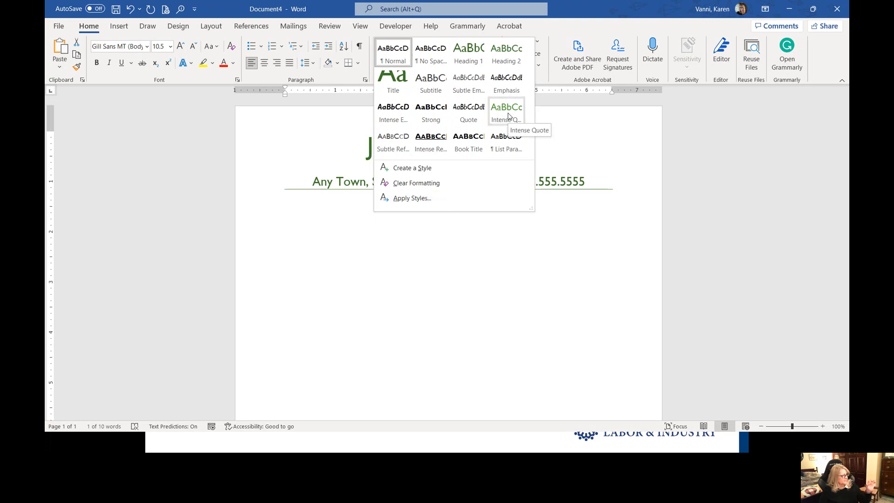
pyautogui.click(393, 80)
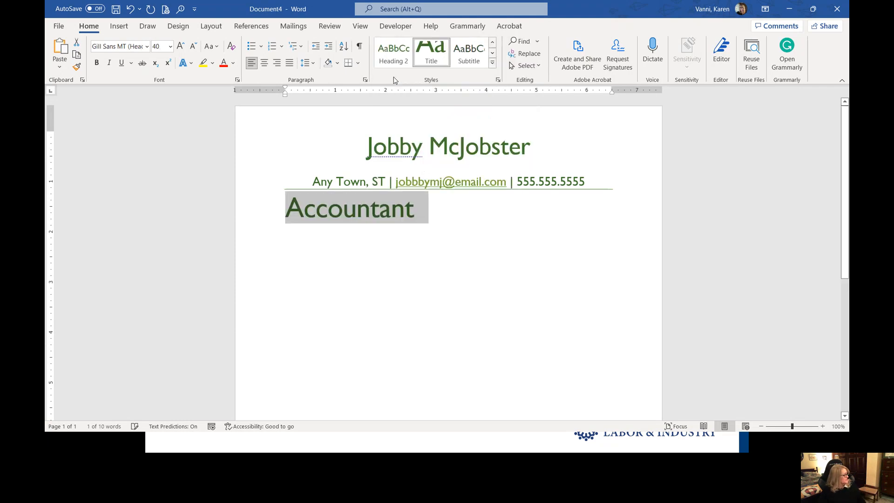
pyautogui.click(195, 46)
pyautogui.doubleClick(195, 47)
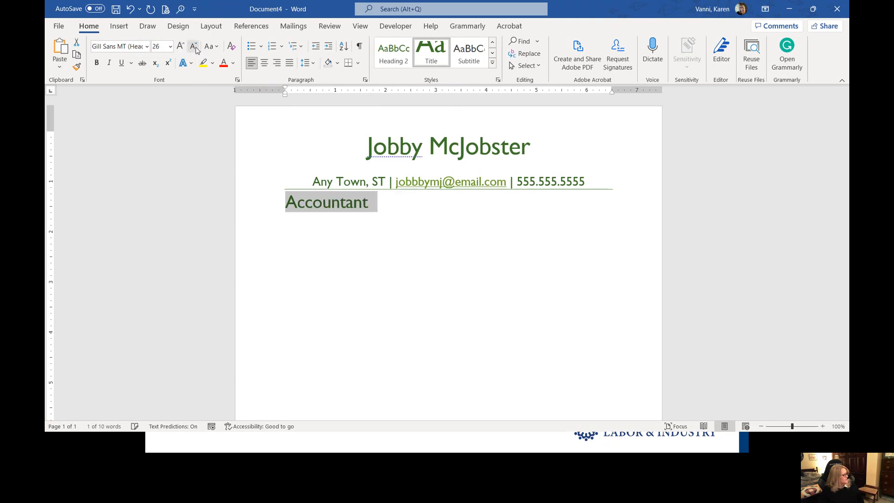
pyautogui.click(267, 65)
pyautogui.click(524, 213)
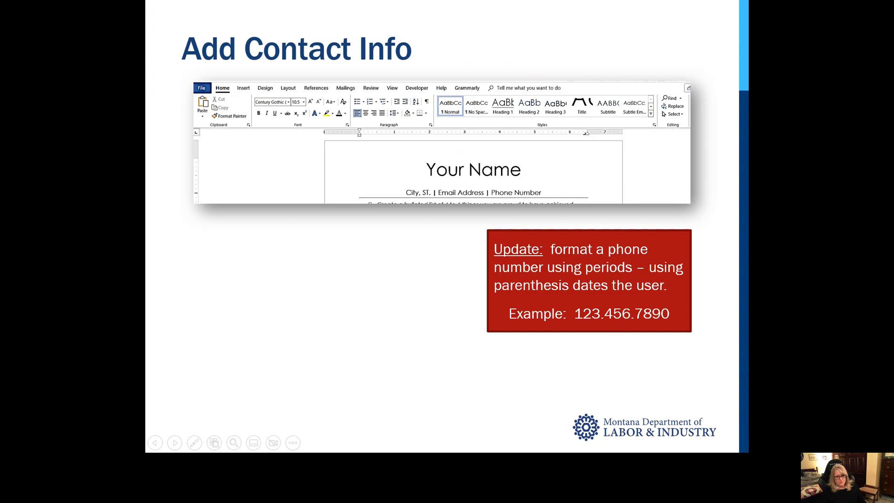
pyautogui.hotkey('alt', 'Tab')
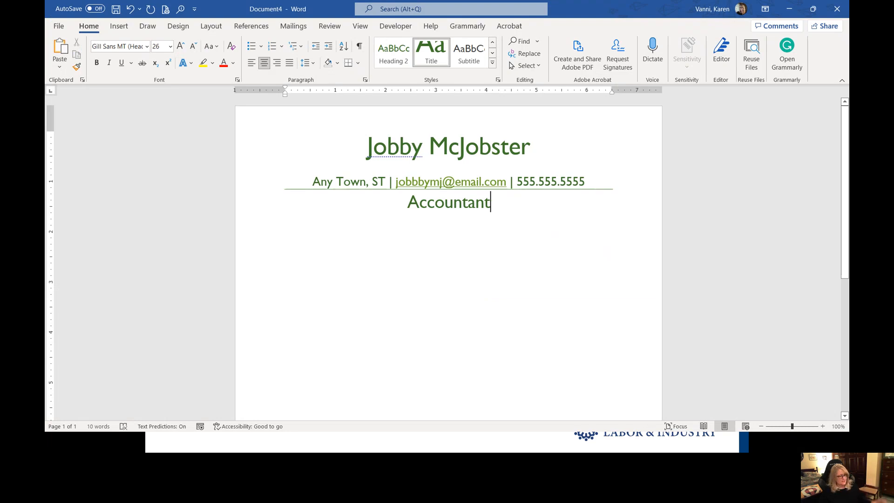
pyautogui.press('Return')
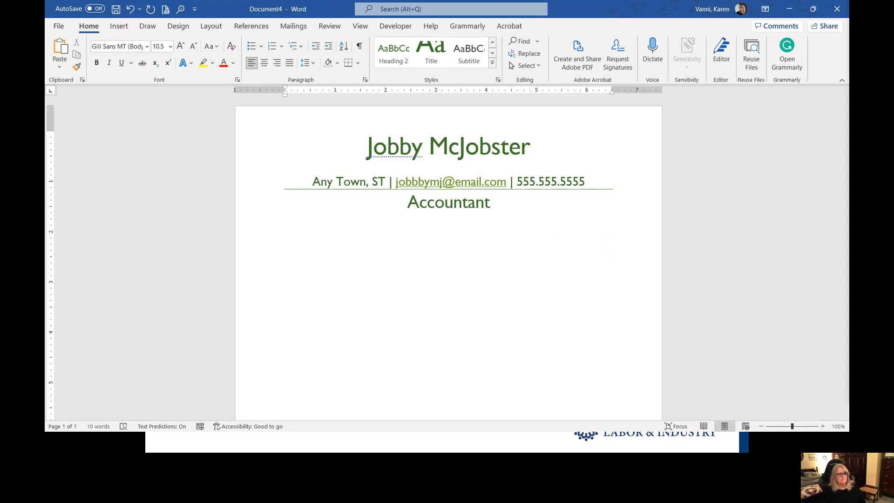
# Switch to the slide show and advance through Add Contact Info to the Add Resume Introduction slide.
pyautogui.hotkey('alt', 'Tab')
pyautogui.press('Right')
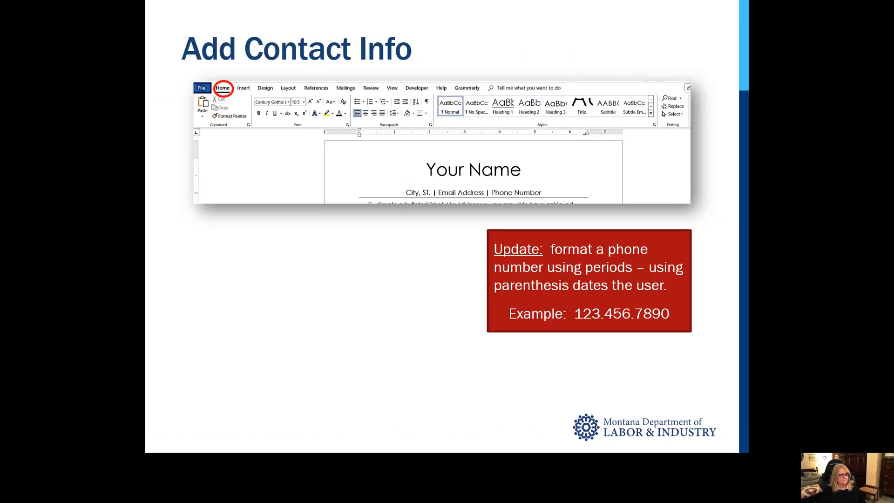
pyautogui.press('Right')
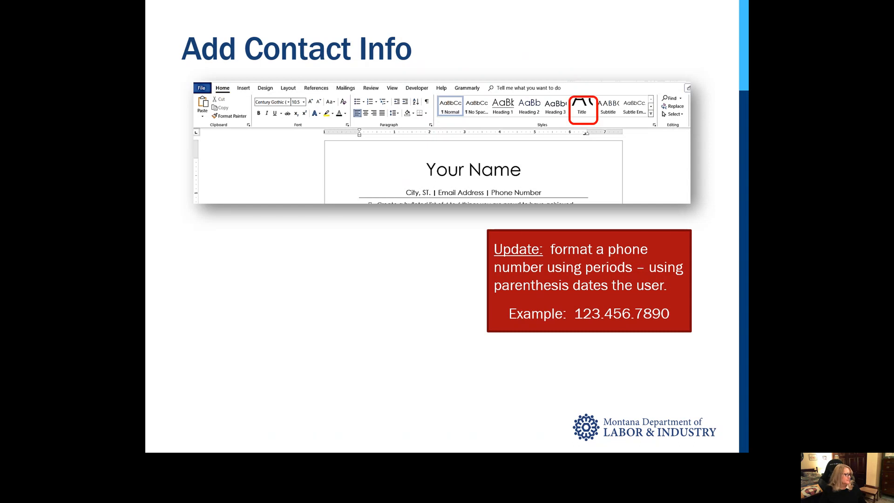
pyautogui.press('Right')
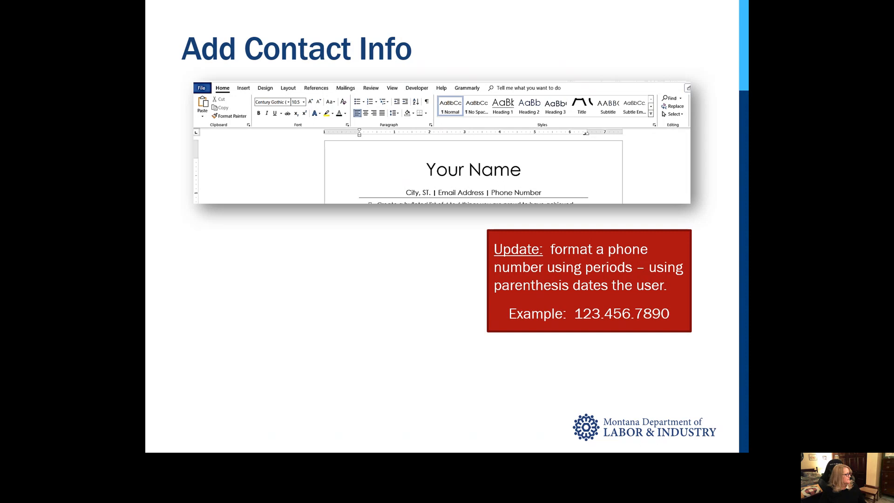
pyautogui.press('Right')
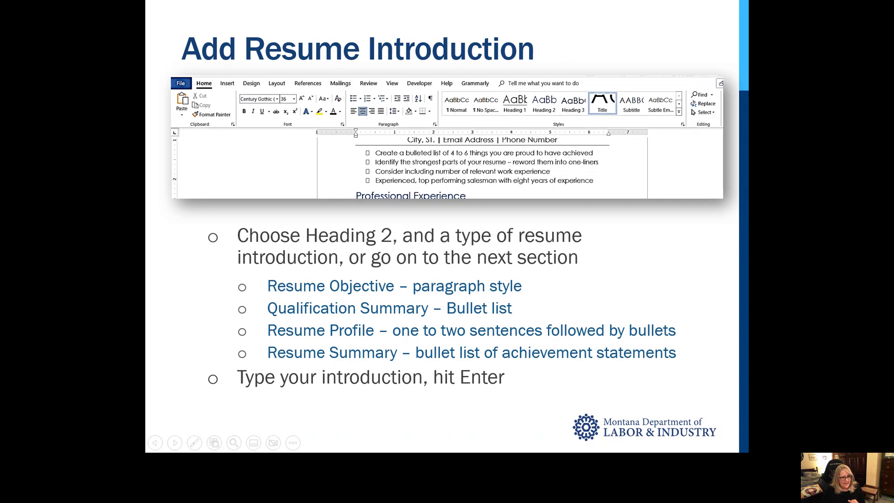
# Browse the Important Folders directory and open Experienced professional sample resume.docx in Word.
pyautogui.hotkey('alt', 'Tab')
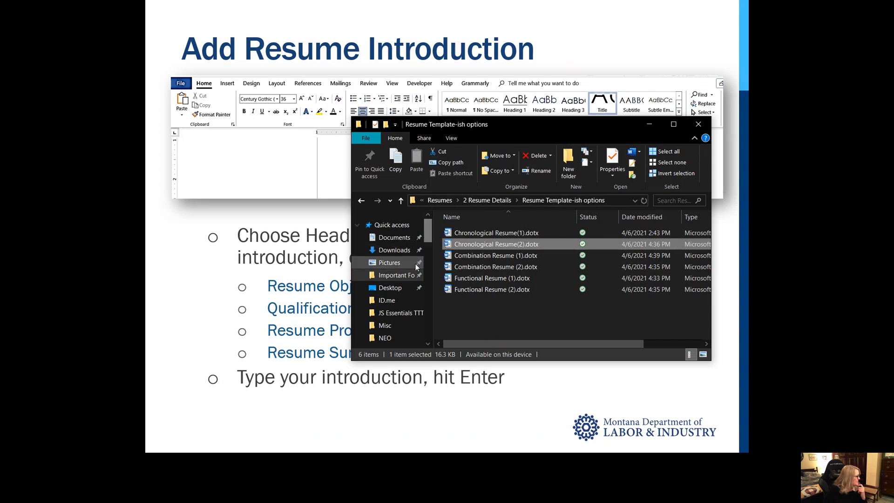
pyautogui.click(404, 275)
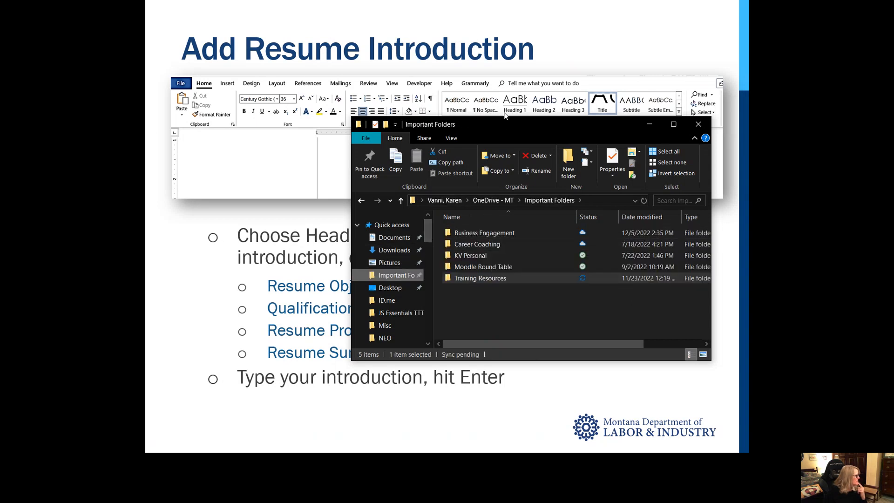
pyautogui.hotkey('alt', 'Tab')
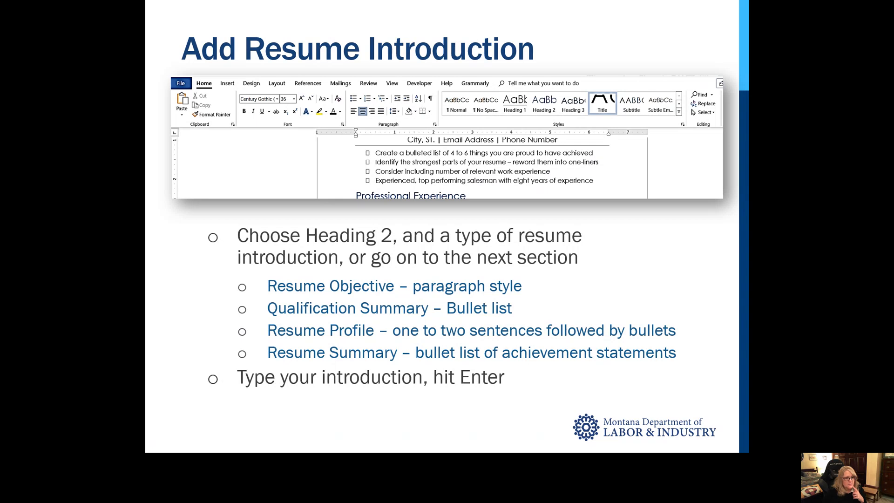
pyautogui.hotkey('alt', 'Tab')
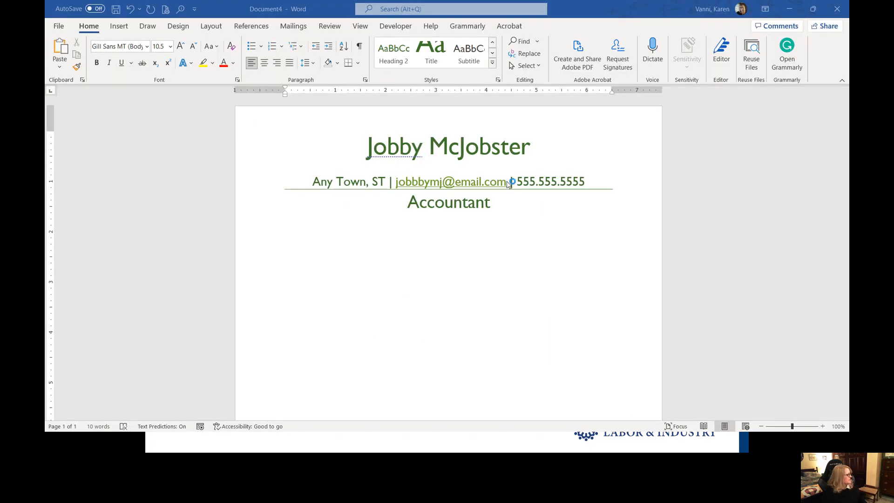
pyautogui.hotkey('alt', 'Tab')
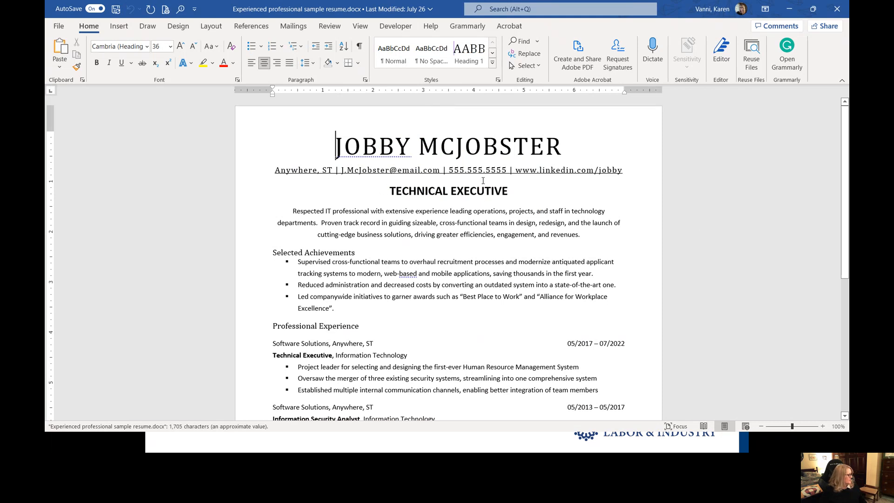
# Copy the introduction paragraph below TECHNICAL EXECUTIVE and minimize the sample resume.
pyautogui.moveTo(581, 235); pyautogui.dragTo(497, 235)
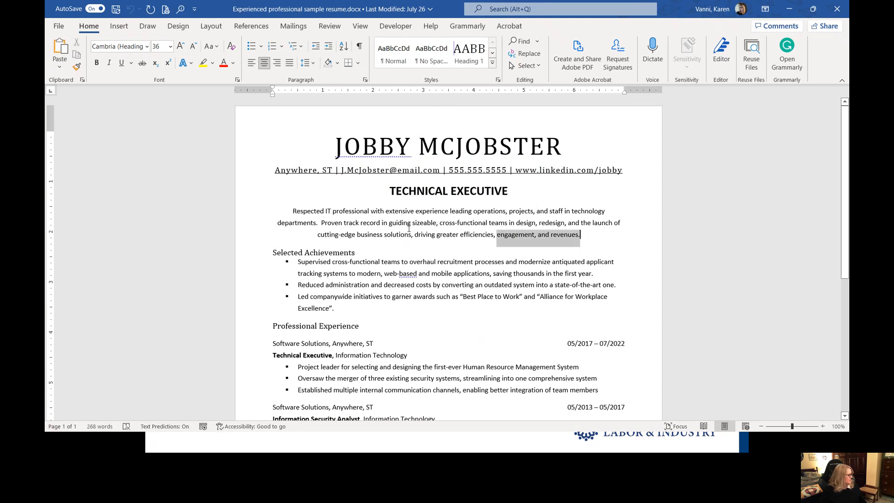
pyautogui.doubleClick(250, 212)
pyautogui.hotkey('ctrl', 'c')
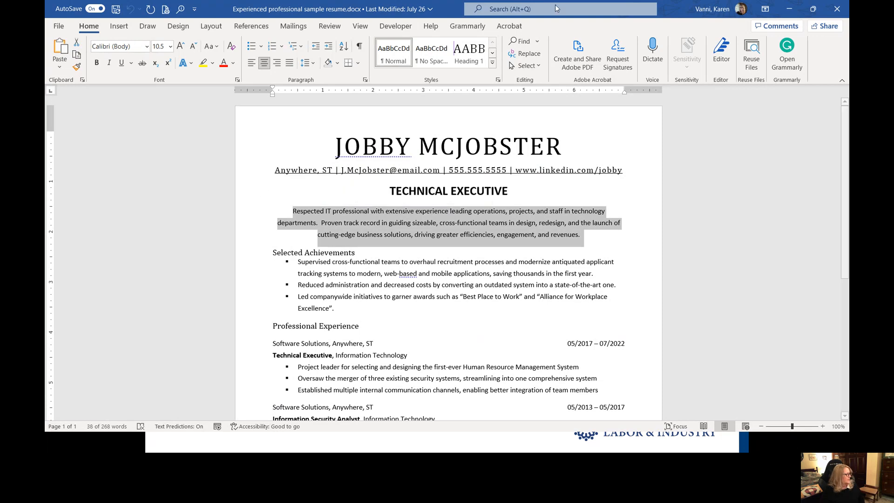
pyautogui.click(789, 9)
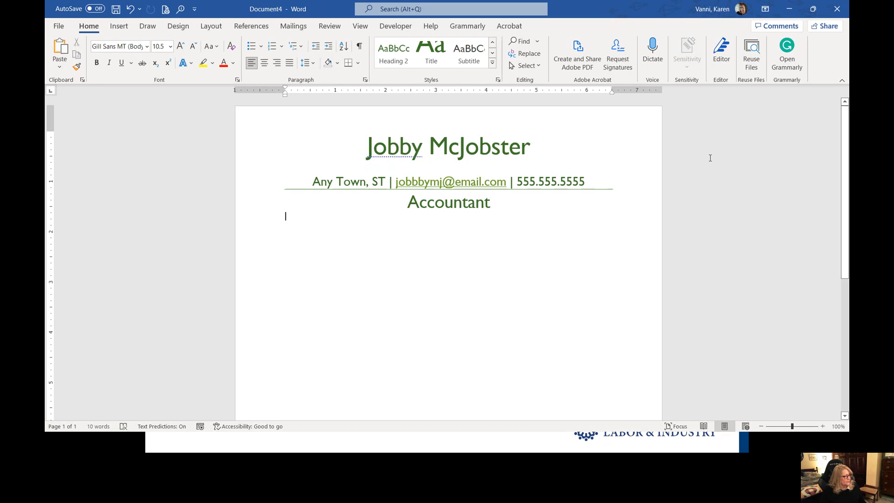
# Paste the copied introduction paragraph below the job title Accountant in the new resume and check the available styles.
pyautogui.hotkey('alt', 'Tab')
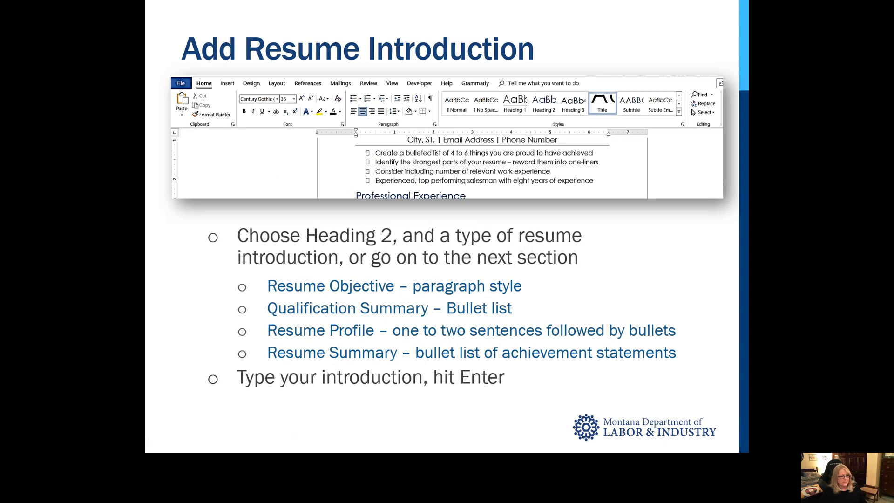
pyautogui.hotkey('alt', 'Tab')
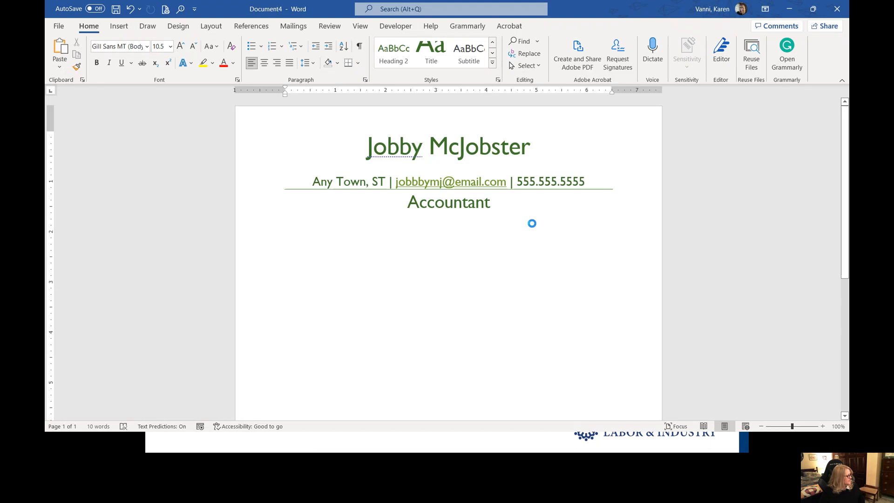
pyautogui.hotkey('ctrl', 'v')
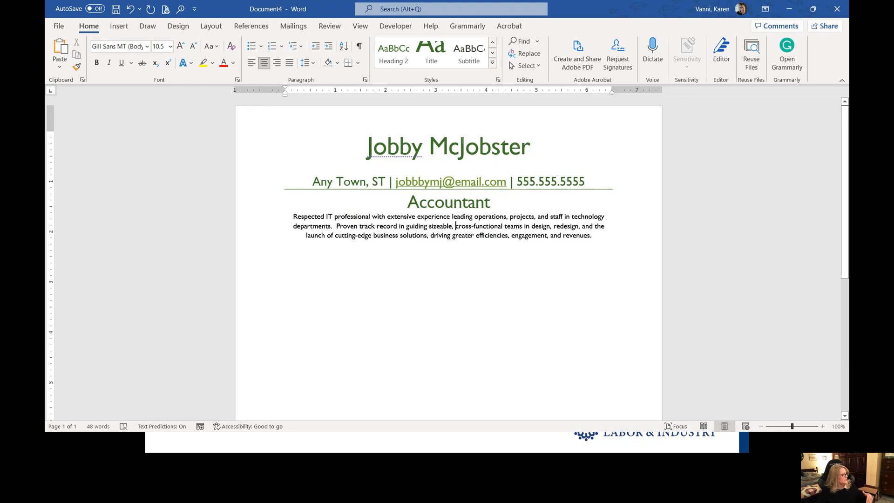
pyautogui.click(492, 63)
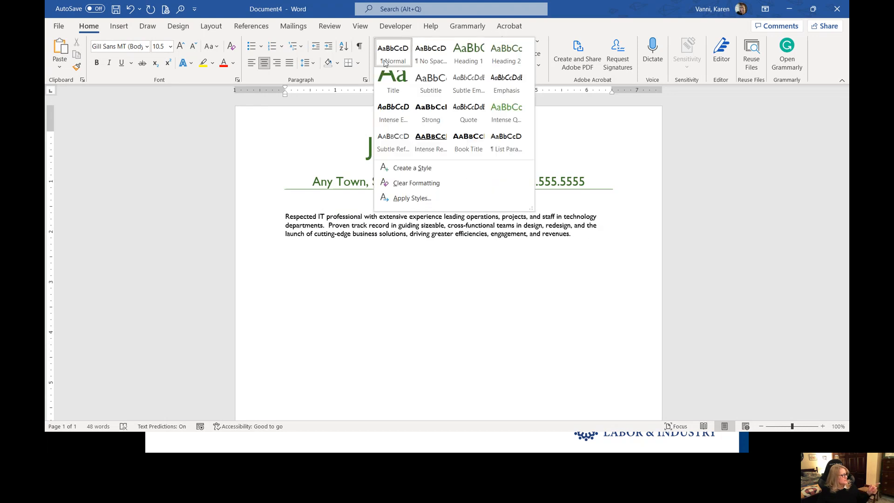
pyautogui.click(515, 280)
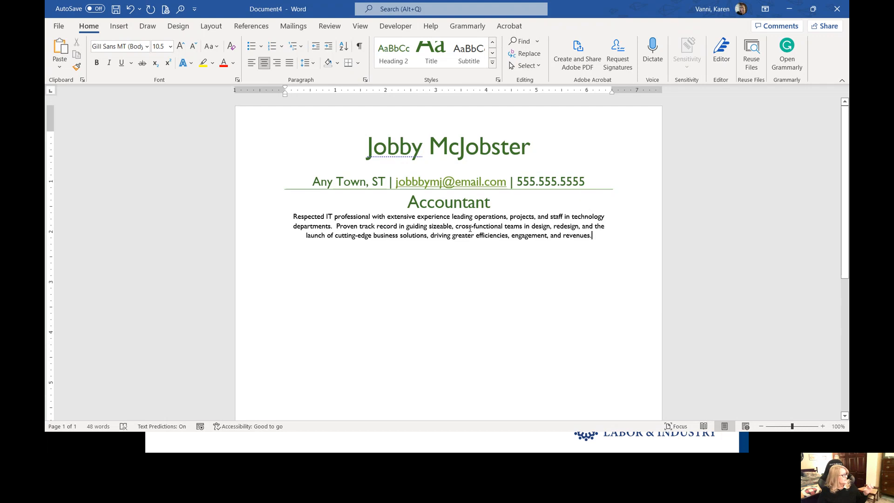
# Set the font size of the introduction paragraph below Accountant to 11 pt.
pyautogui.moveTo(592, 235); pyautogui.dragTo(293, 216)
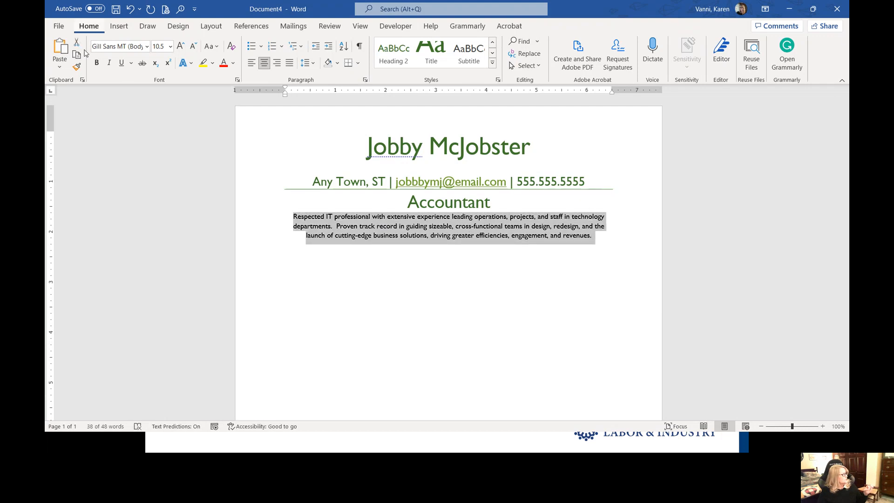
pyautogui.click(181, 45)
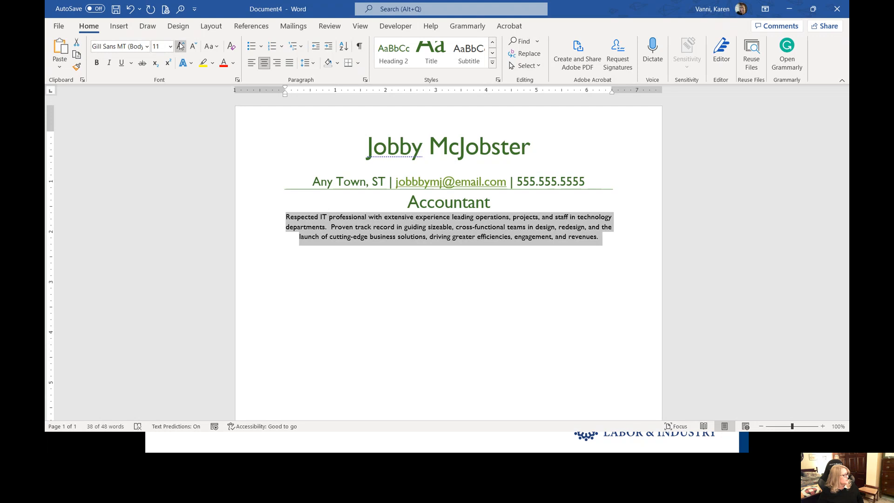
pyautogui.click(181, 46)
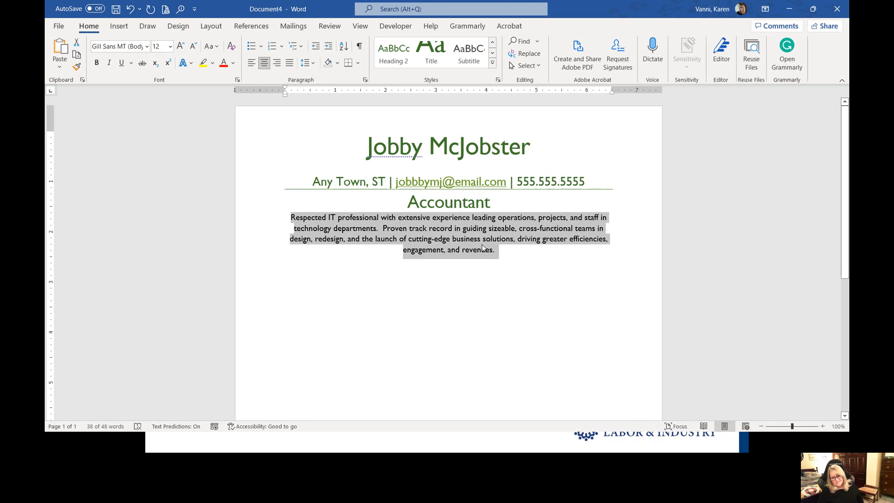
pyautogui.click(194, 46)
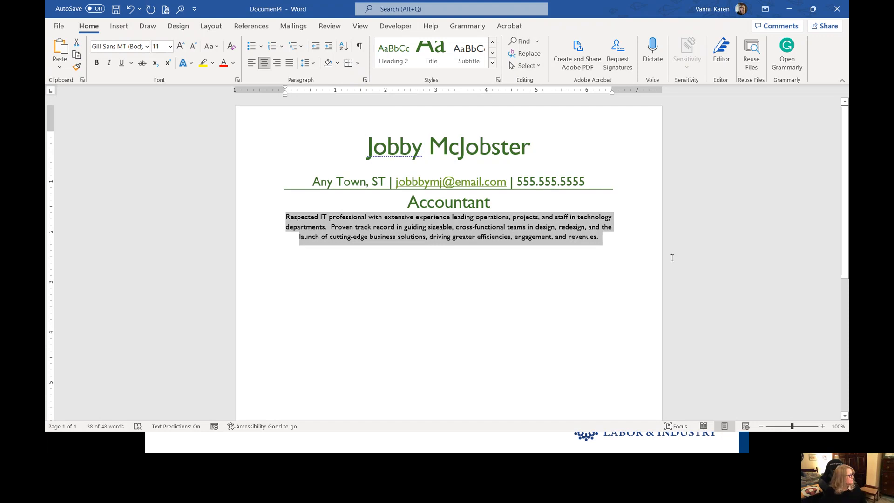
pyautogui.click(286, 247)
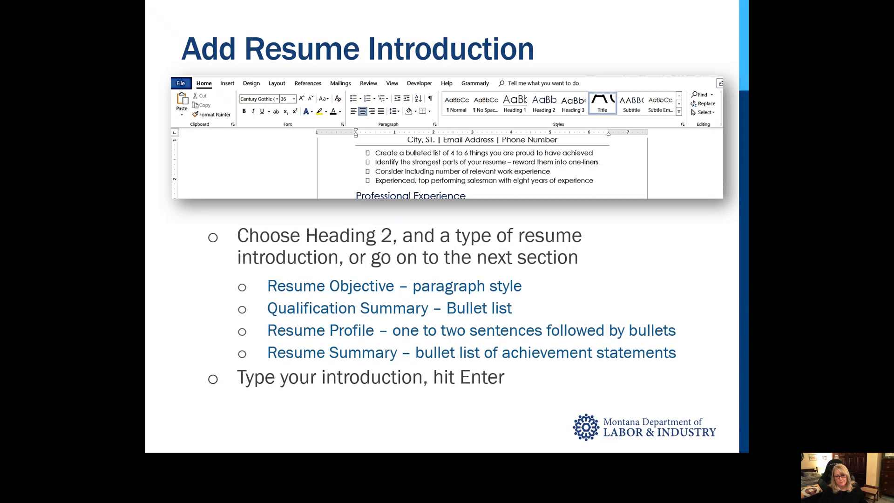
pyautogui.press('Right')
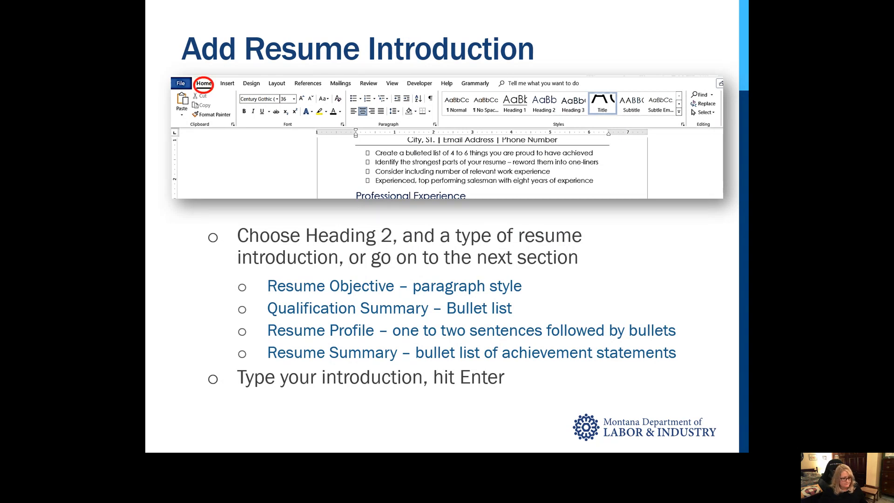
pyautogui.press('Right')
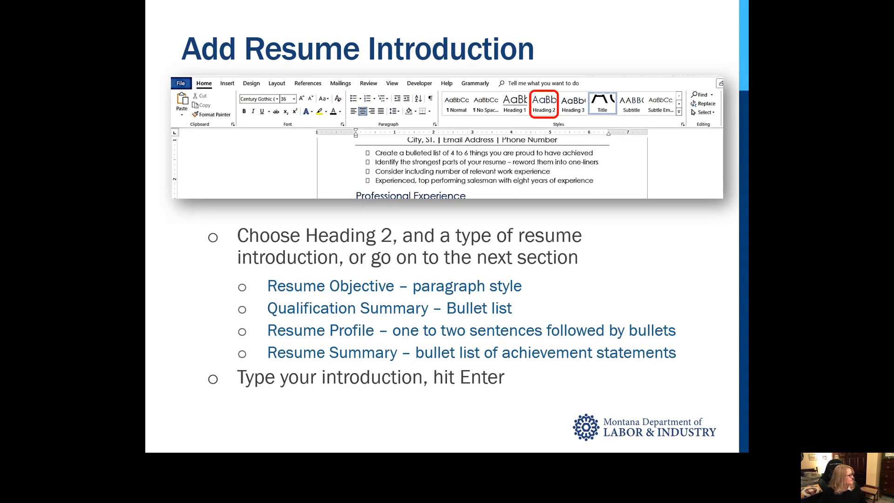
pyautogui.press('Right')
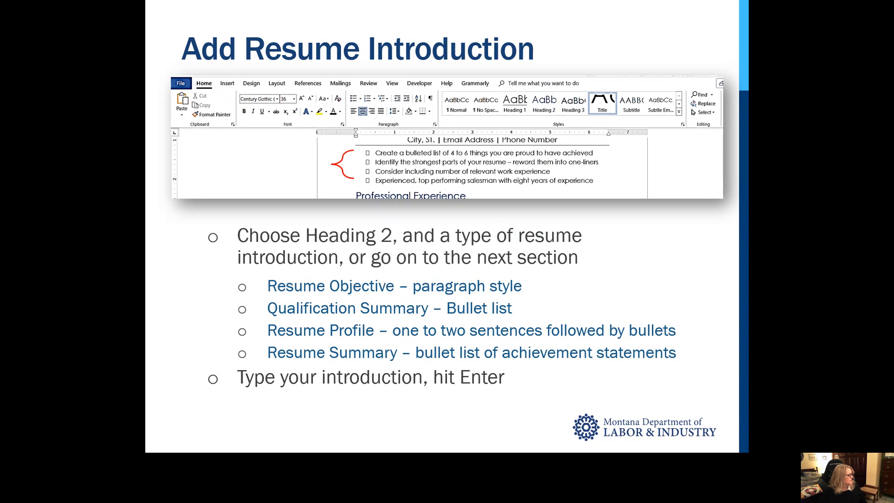
pyautogui.press('Right')
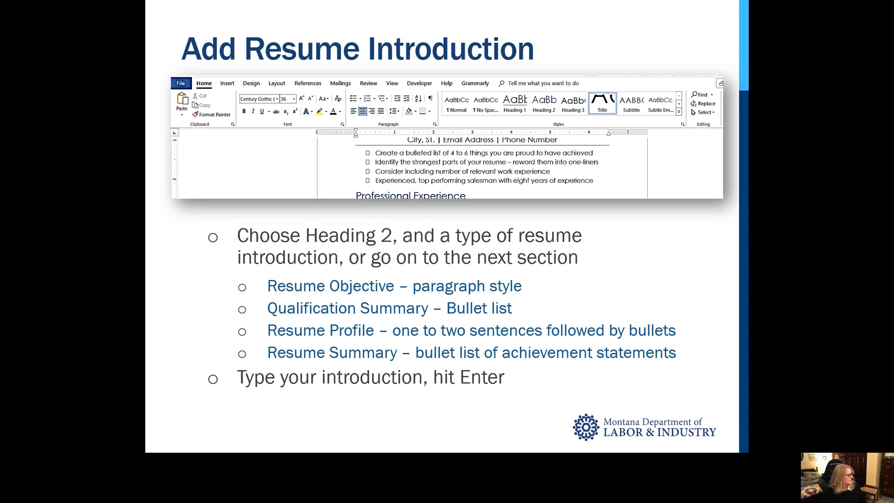
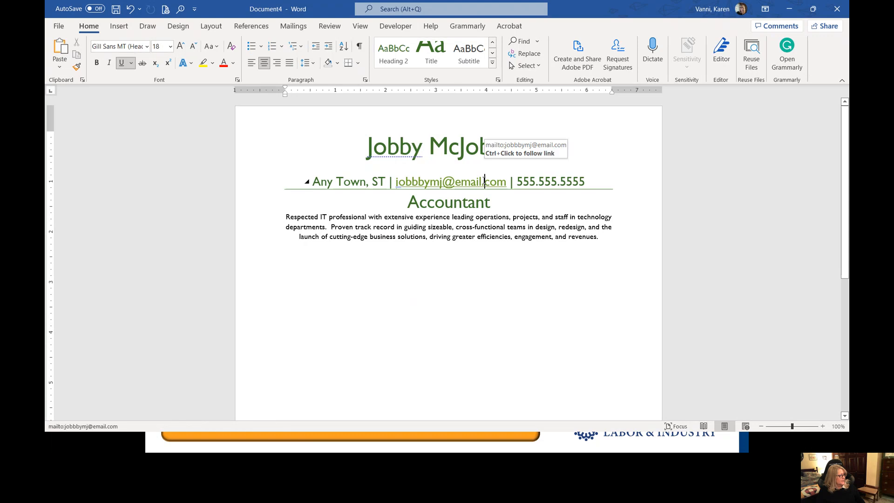
# Apply the Heading 2 style to the empty line below the introduction paragraph.
pyautogui.click(285, 257)
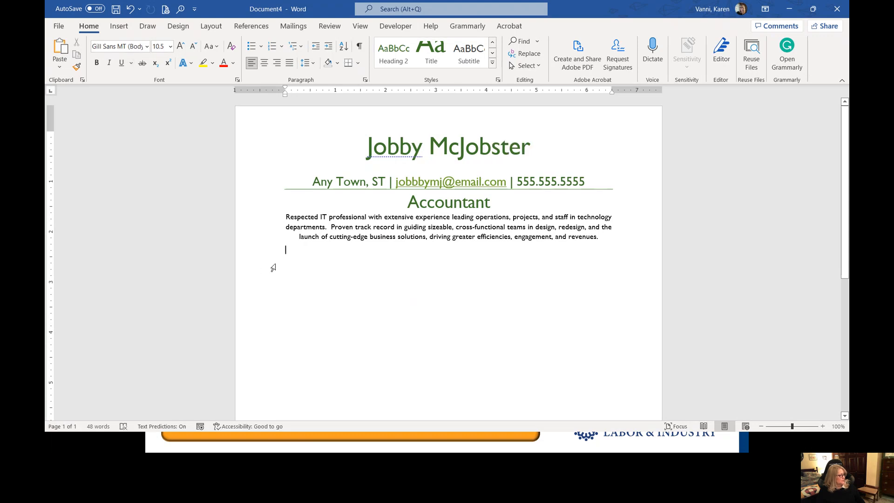
pyautogui.rightClick(281, 258)
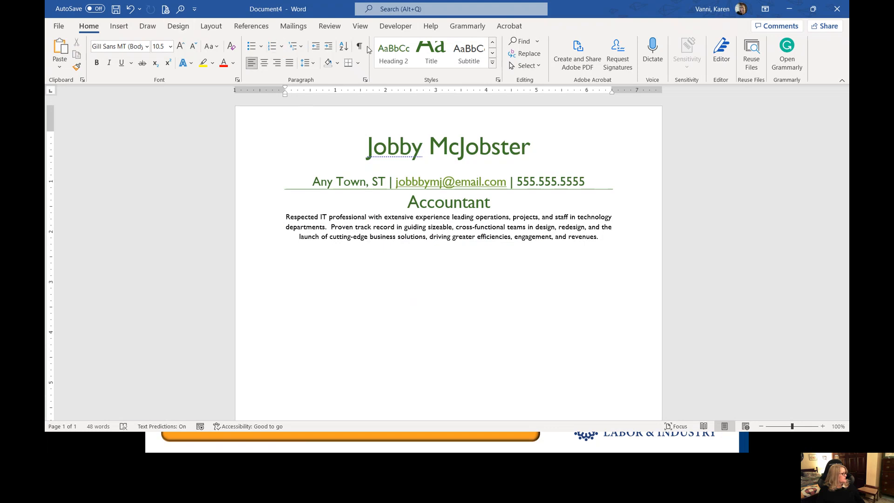
pyautogui.click(492, 63)
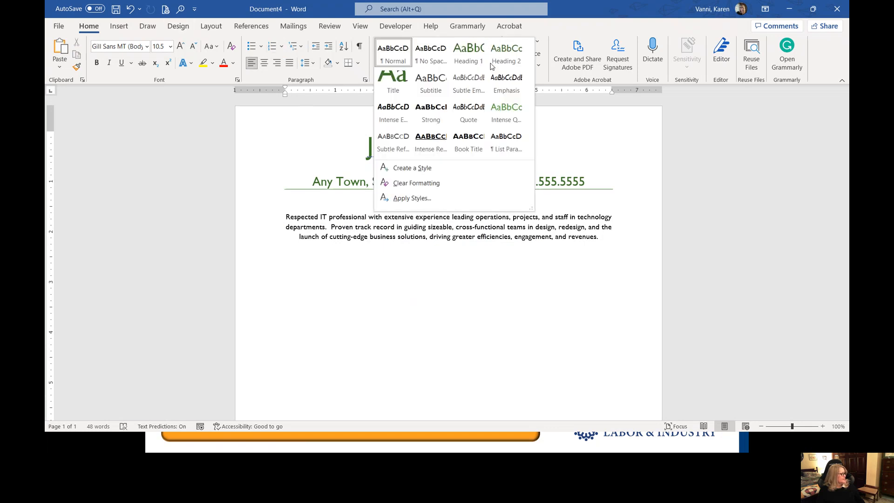
pyautogui.click(492, 65)
pyautogui.click(85, 34)
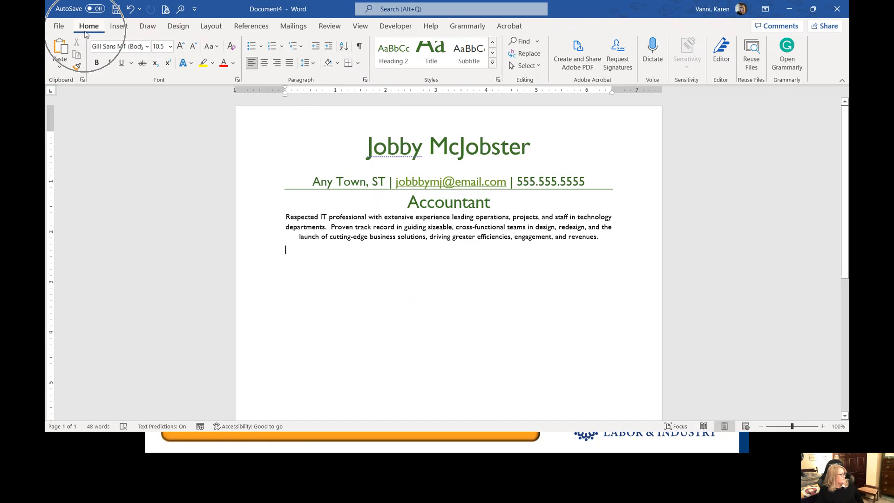
pyautogui.click(492, 63)
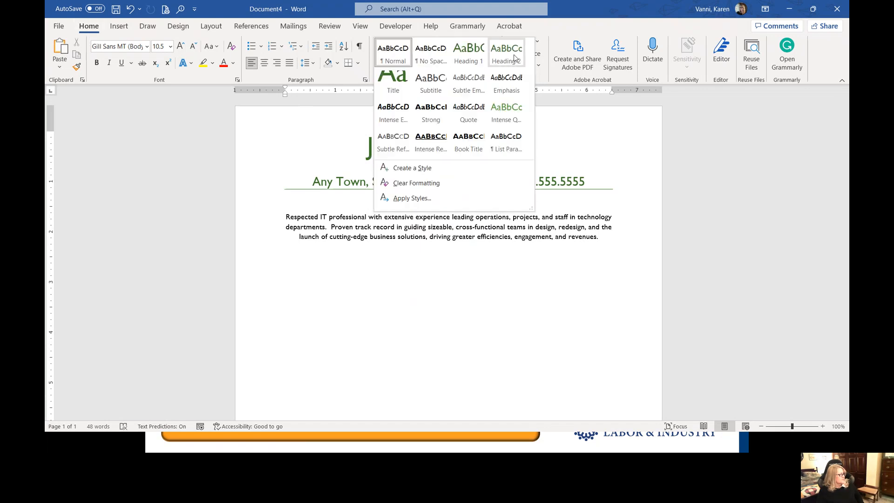
pyautogui.click(514, 57)
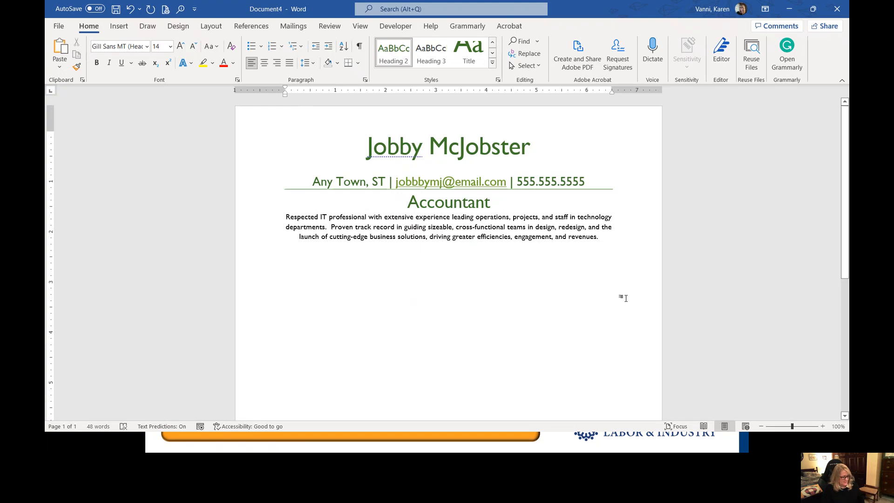
# Enter the section heading Relevant Experience and start a new line below it.
pyautogui.write('Relevant ')
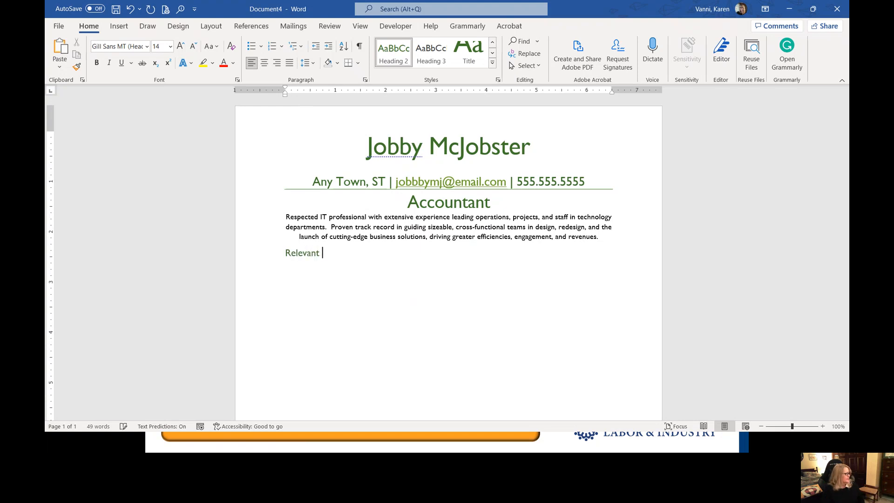
pyautogui.write('Experience')
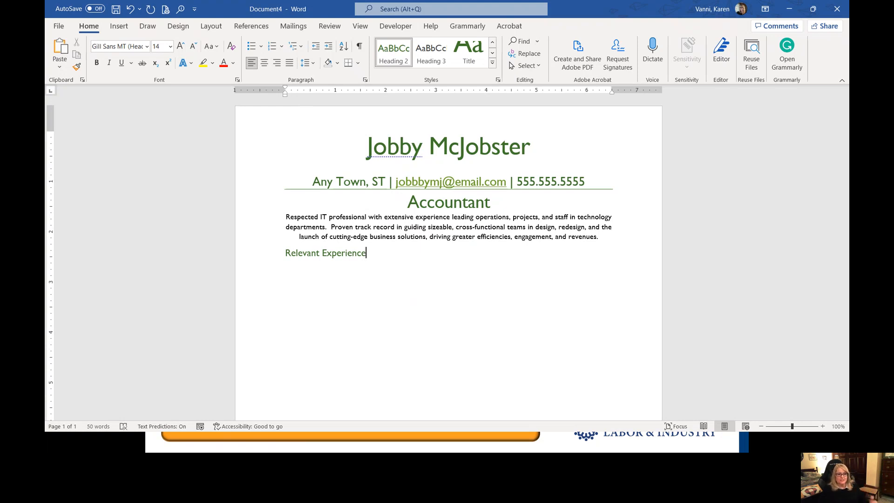
pyautogui.press('Return')
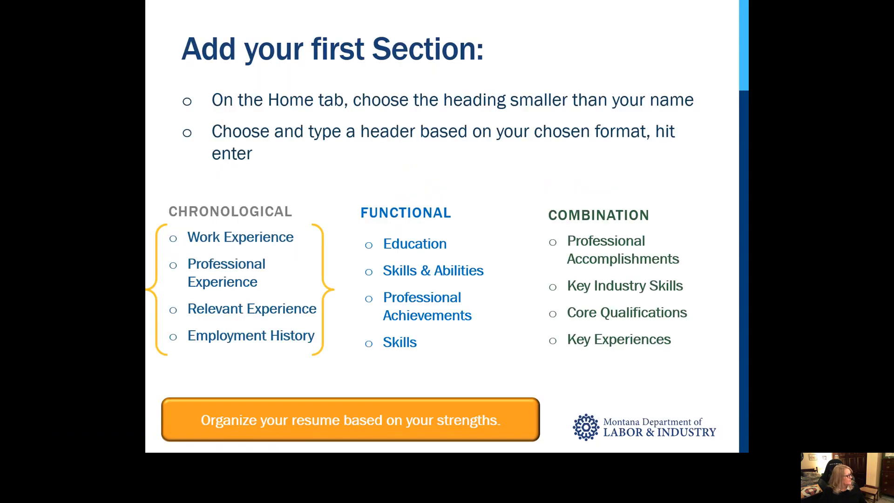
# Check how the sample resume lays out its Professional Experience entries and return to the new resume.
pyautogui.press('Right')
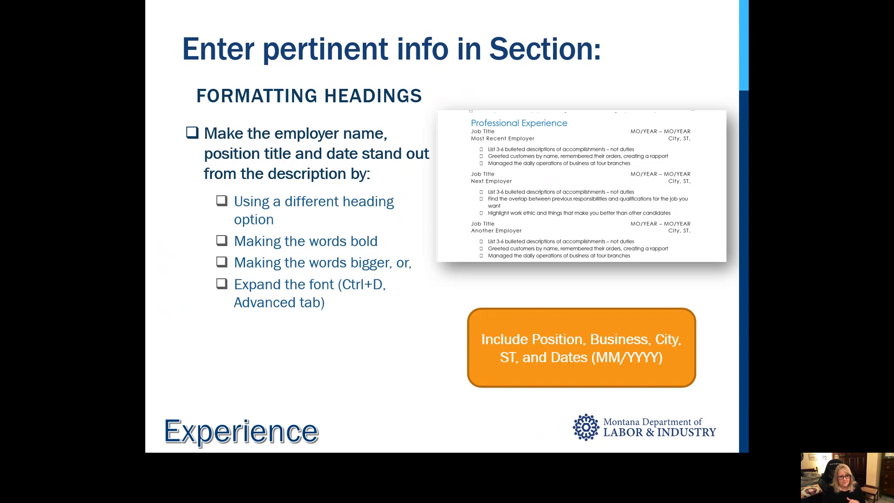
pyautogui.hotkey('alt', 'Tab')
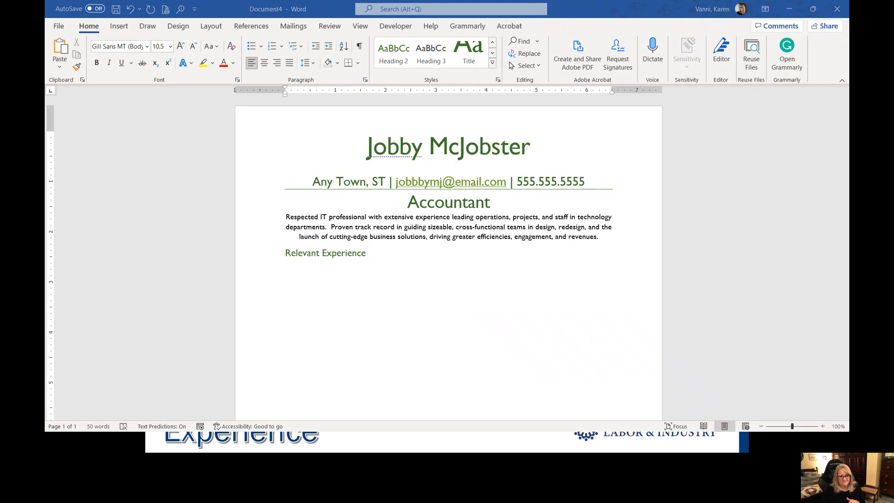
pyautogui.hotkey('alt', 'Tab')
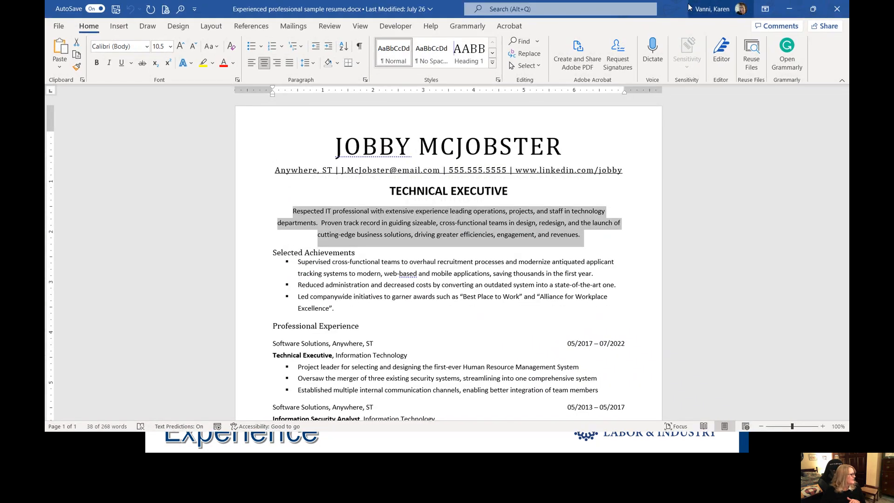
pyautogui.hotkey('alt', 'Tab')
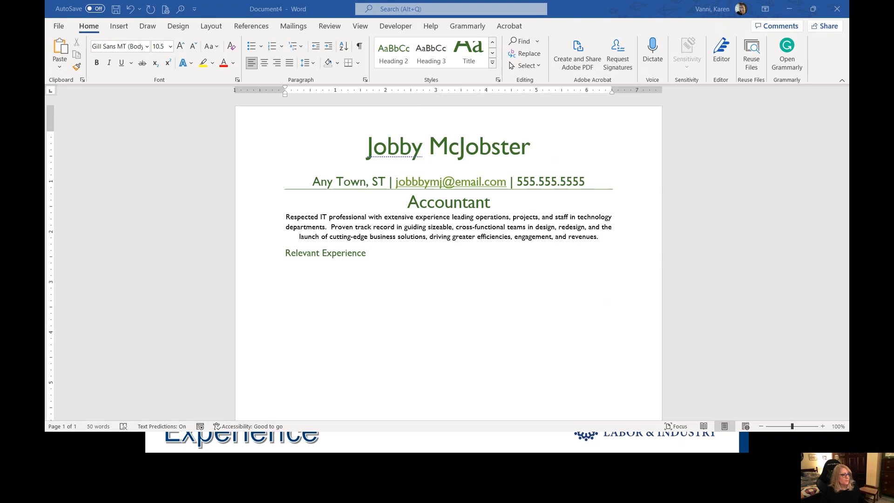
# Enter the employer line Taxes R US | Any Town, ST below the Relevant Experience heading.
pyautogui.click(295, 269)
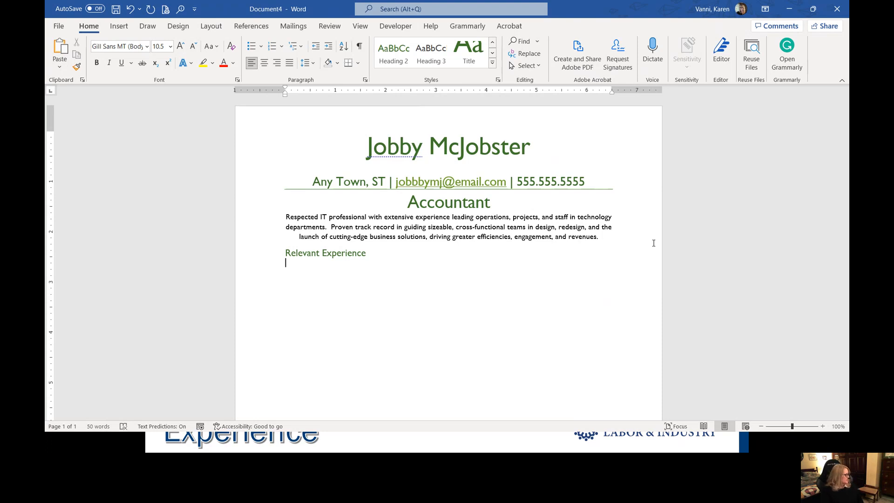
pyautogui.write('Taxes R US')
pyautogui.write('| ')
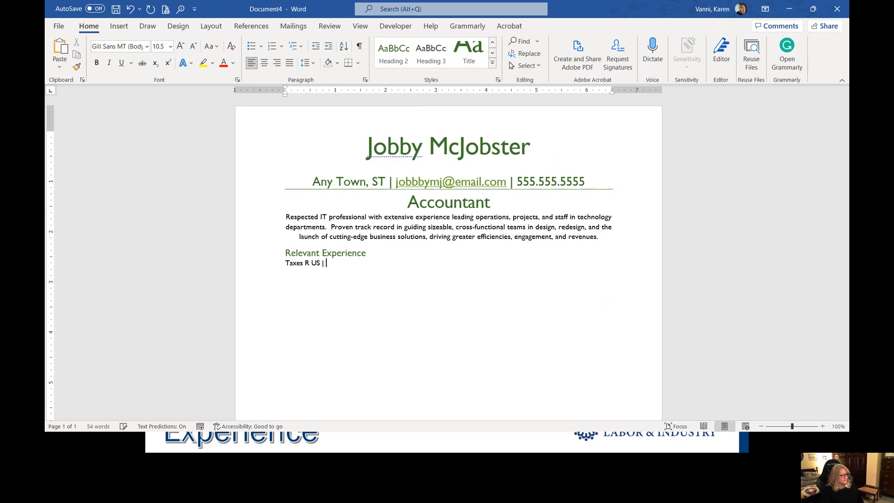
pyautogui.write('Any Tow')
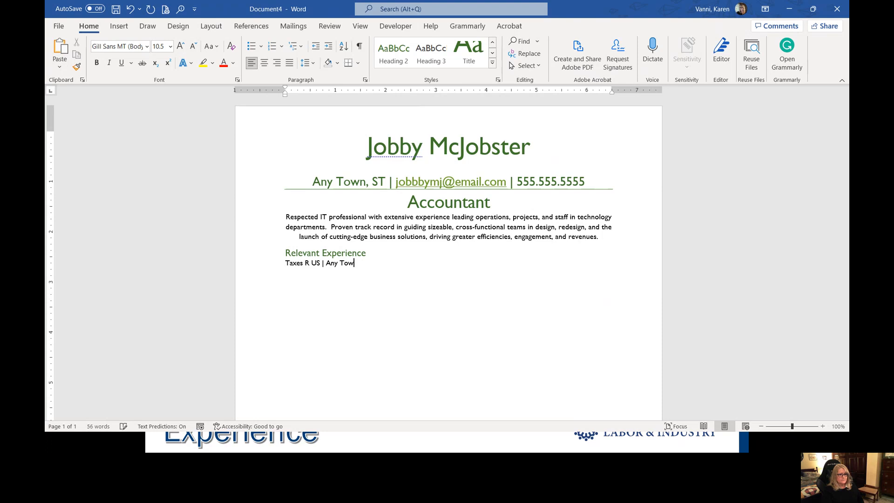
pyautogui.write('n, ST')
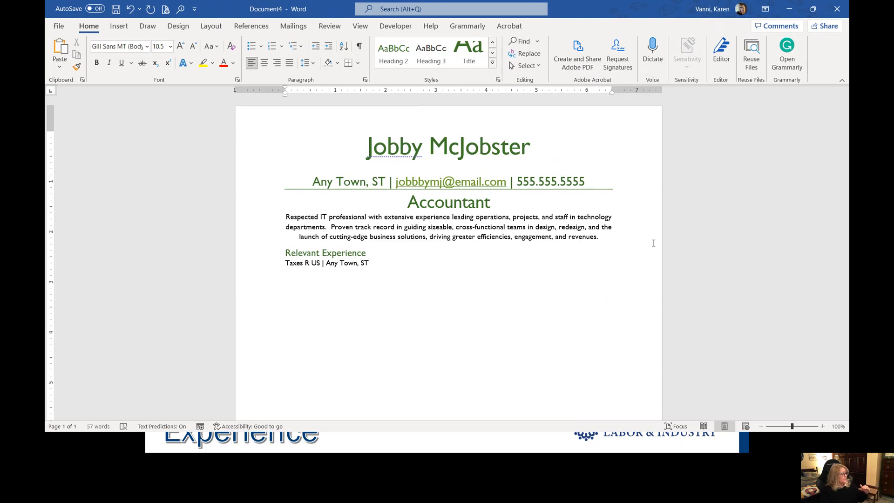
# Insert the position Tax Auditor and a | separator in front of Taxes R US.
pyautogui.click(286, 262)
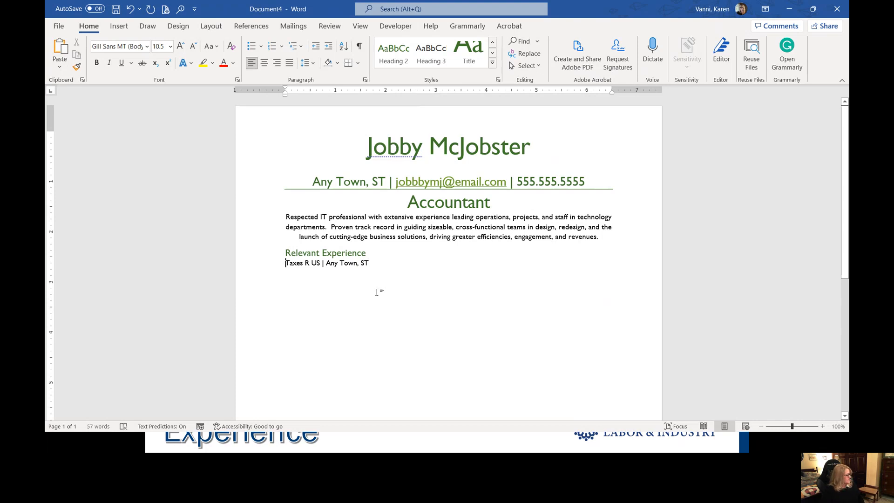
pyautogui.write('Tax Au')
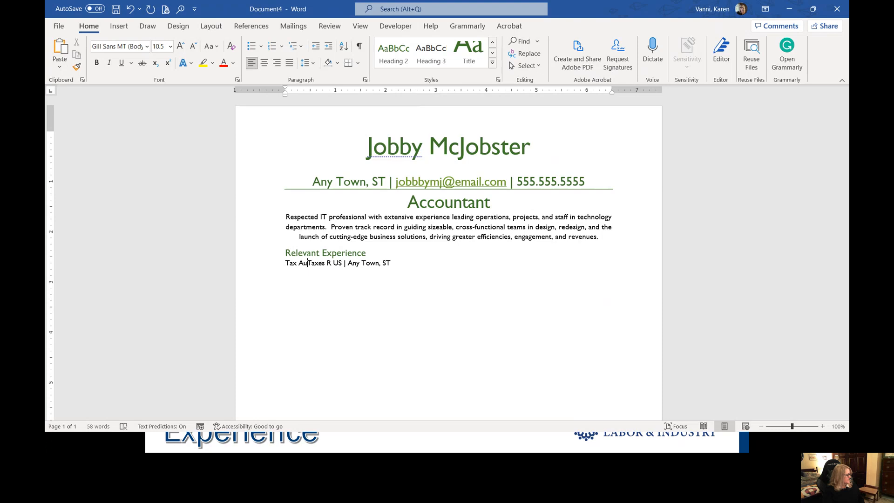
pyautogui.write('ditor ')
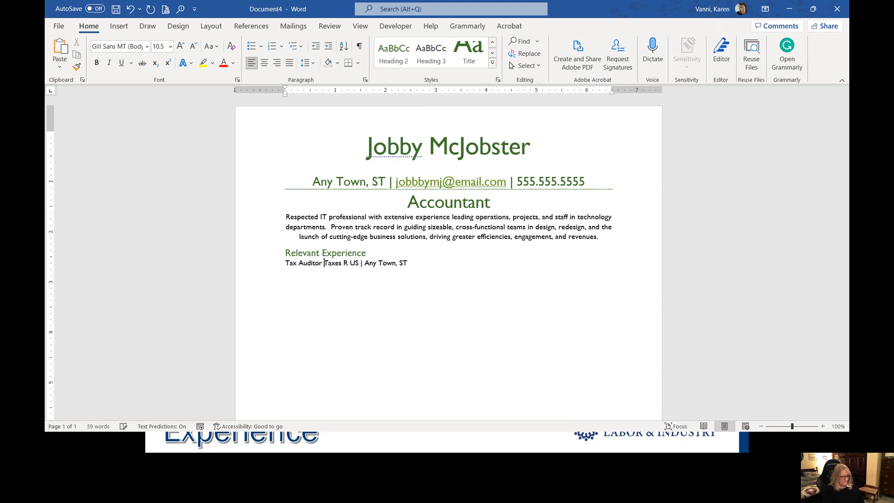
pyautogui.write('|')
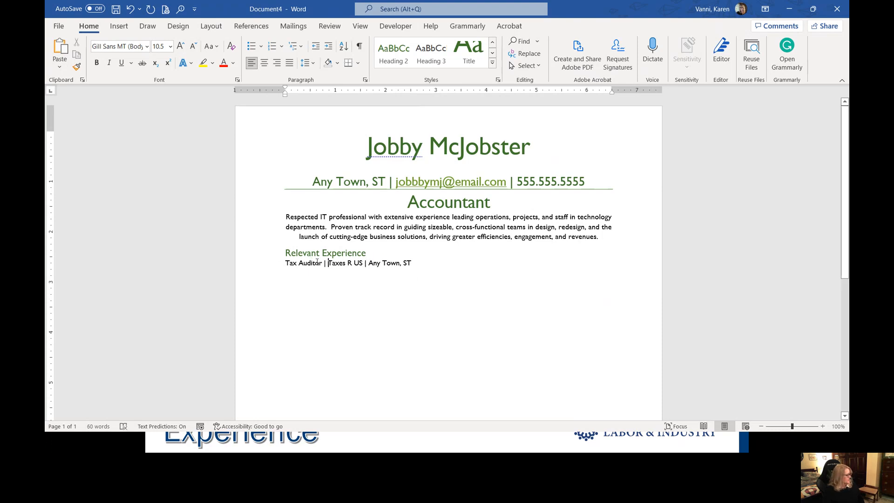
# Make the position Tax Auditor bold in the employer line.
pyautogui.moveTo(323, 263); pyautogui.dragTo(285, 264)
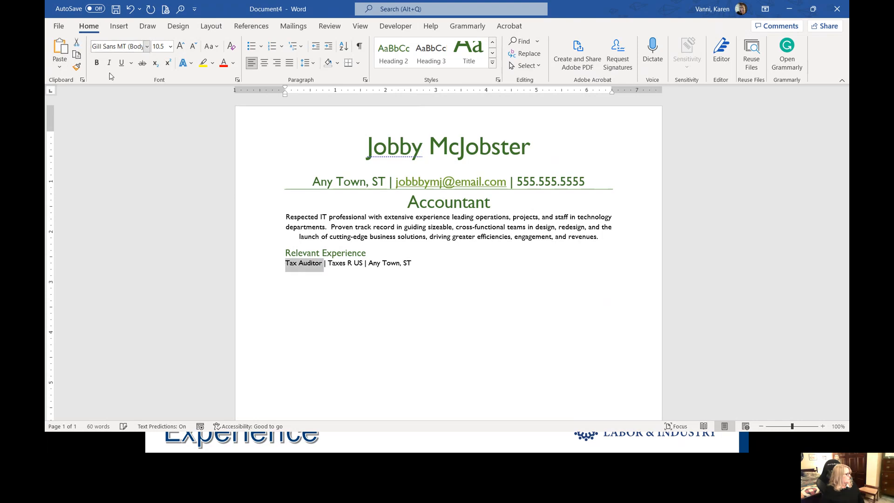
pyautogui.click(96, 62)
pyautogui.click(440, 262)
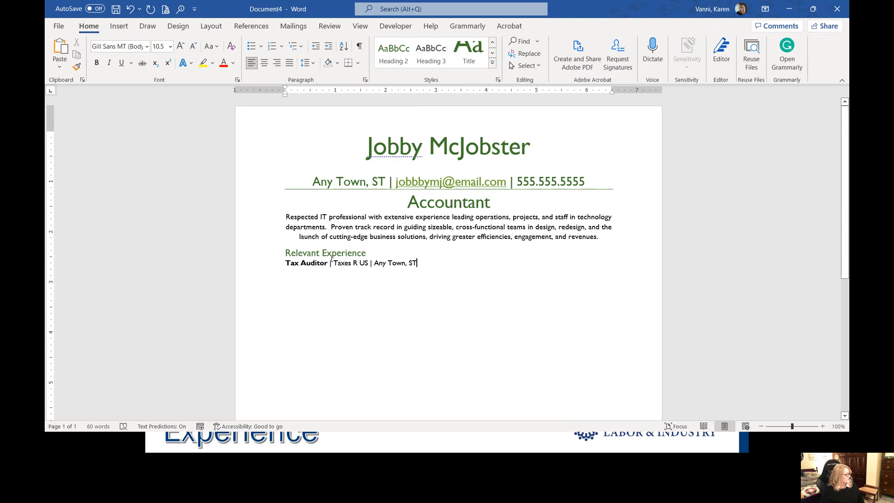
# Delete Tax Auditor and its separator from the start of the employer line and return to the line's end.
pyautogui.moveTo(333, 264); pyautogui.dragTo(285, 264)
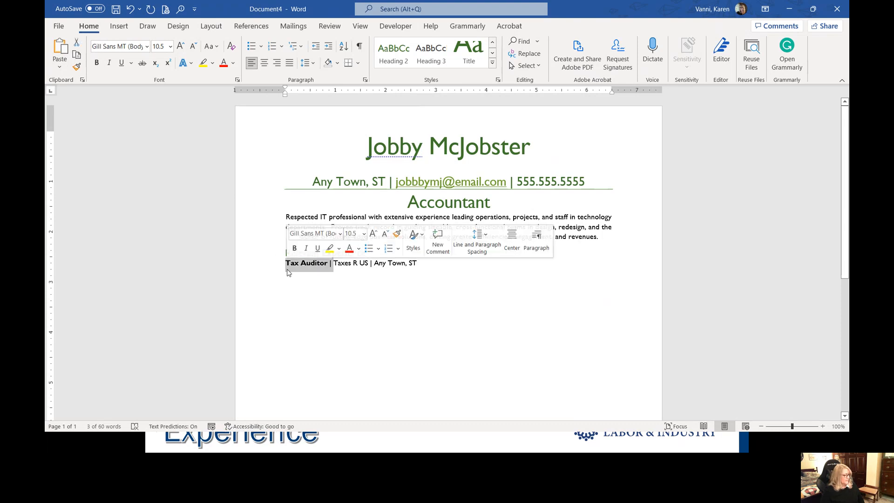
pyautogui.press('BackSpace')
pyautogui.click(386, 263)
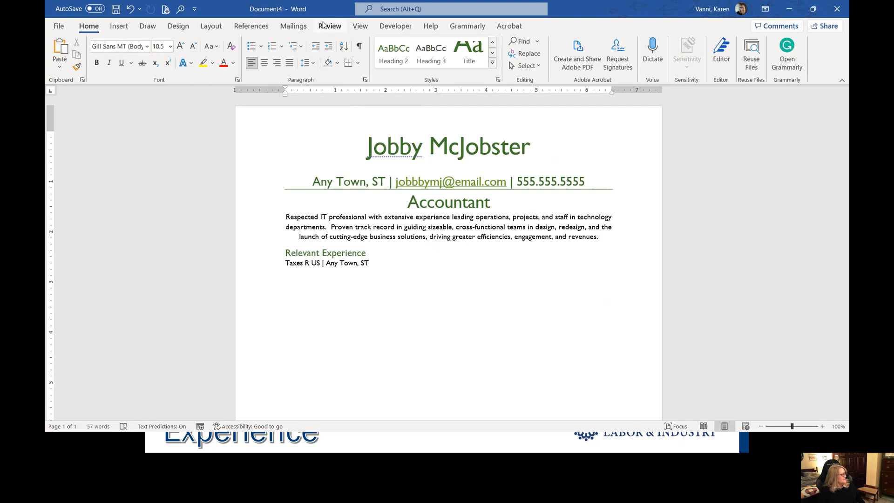
# Hide the document ruler and show it again.
pyautogui.click(359, 27)
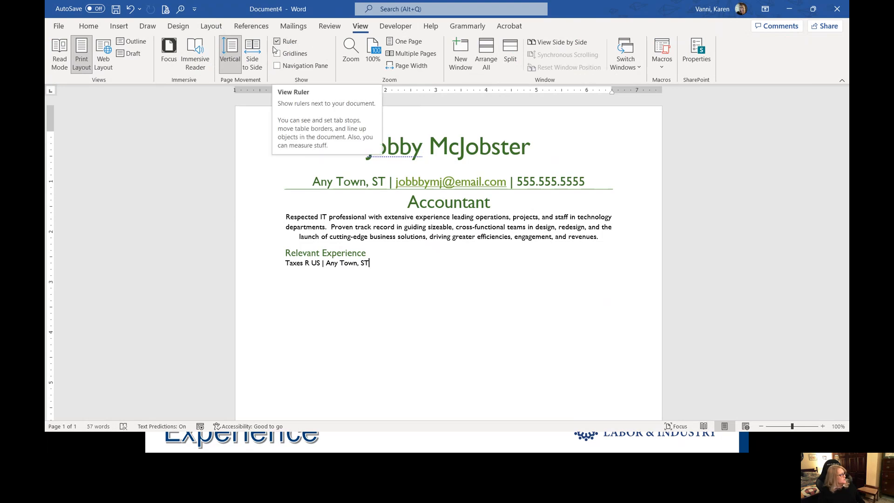
pyautogui.click(288, 44)
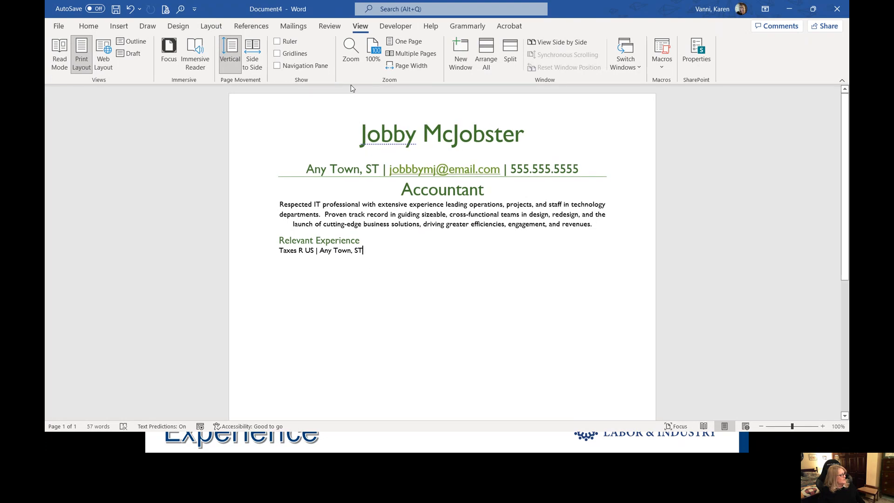
pyautogui.click(277, 42)
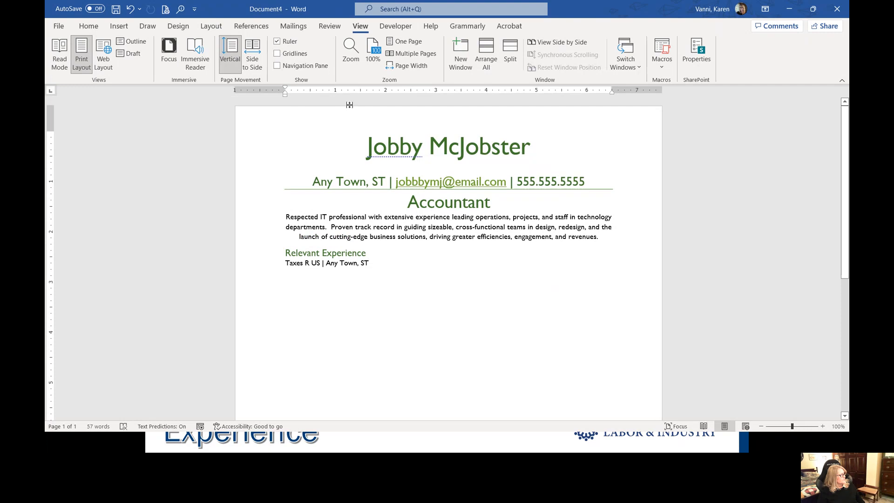
pyautogui.click(88, 26)
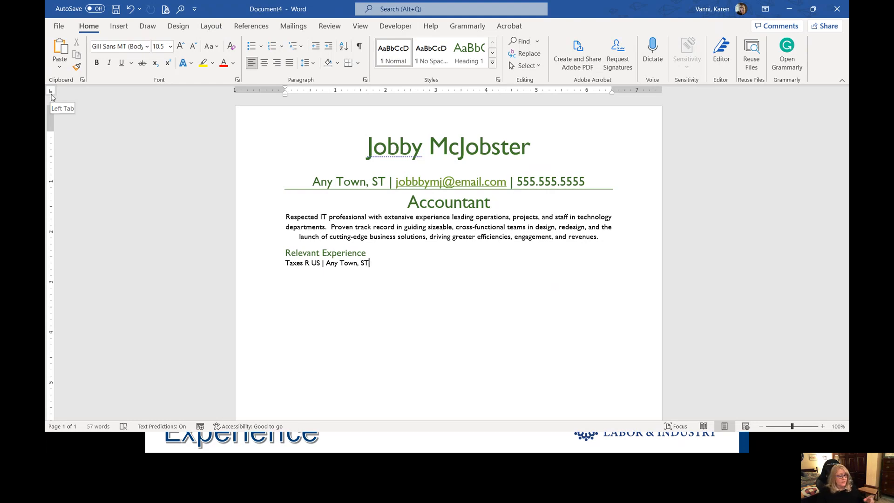
# Set a right tab stop at the right margin for the Taxes R US employer line.
pyautogui.click(52, 95)
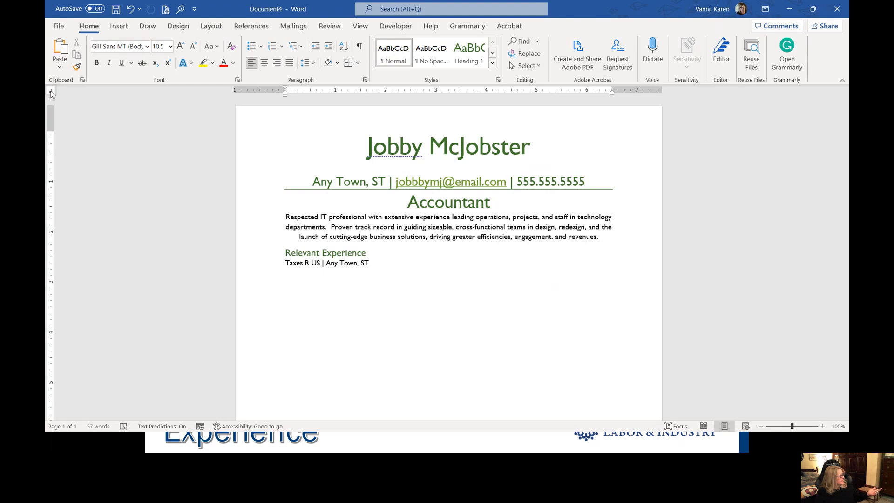
pyautogui.click(52, 90)
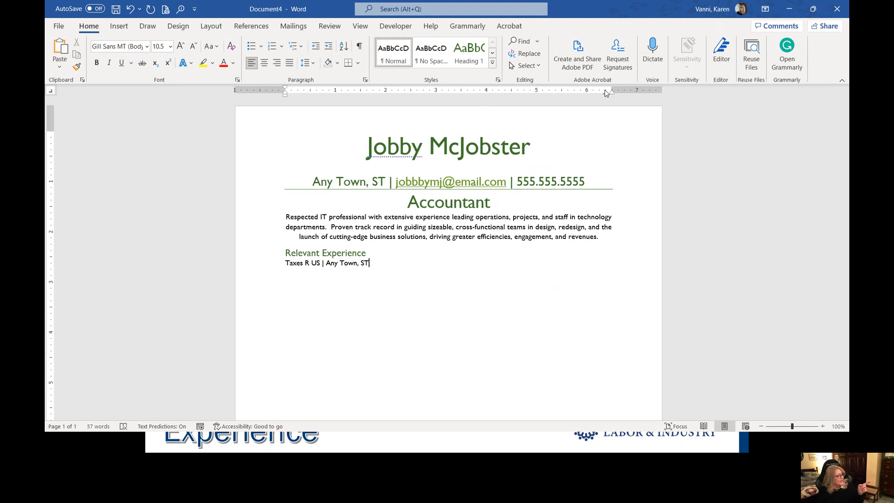
pyautogui.moveTo(607, 93); pyautogui.dragTo(611, 96)
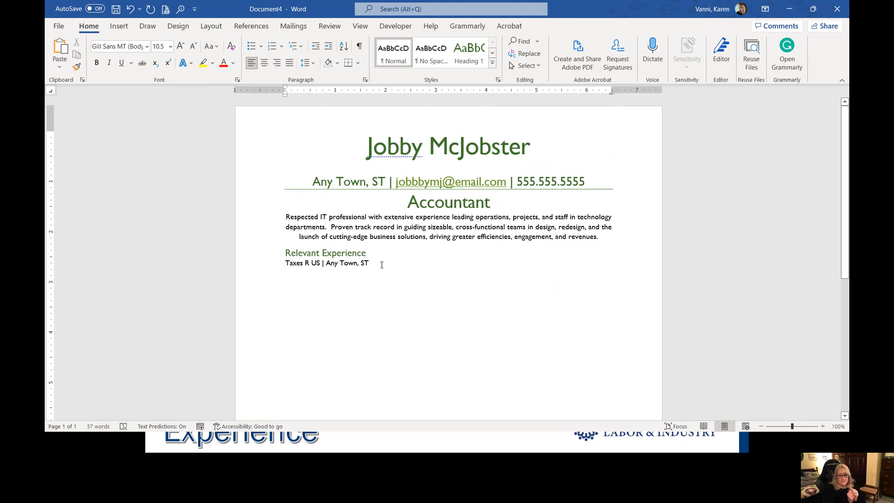
# Add the date range 05/20217-12/2022 at the employer line's right tab stop and start a new line below.
pyautogui.press('Tab')
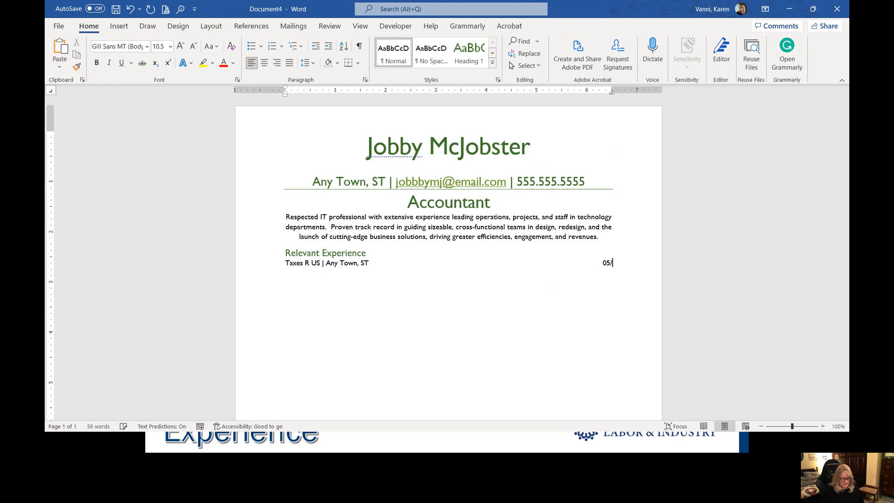
pyautogui.write('20217')
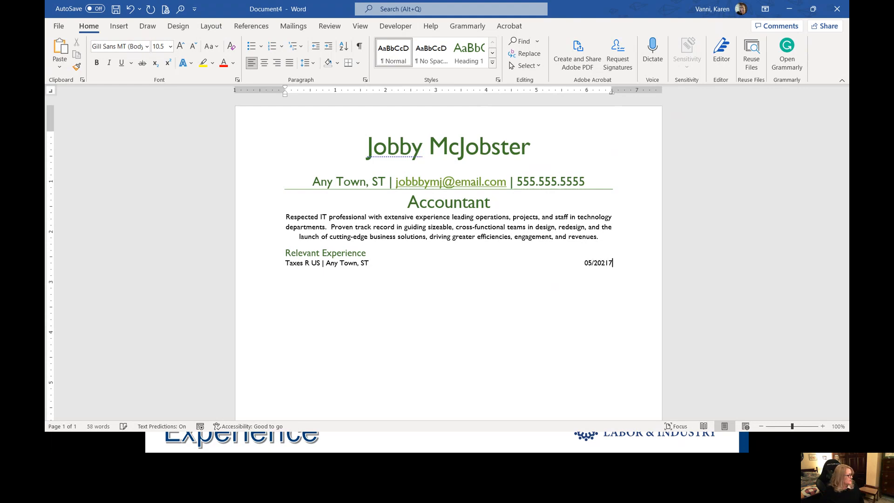
pyautogui.write('-')
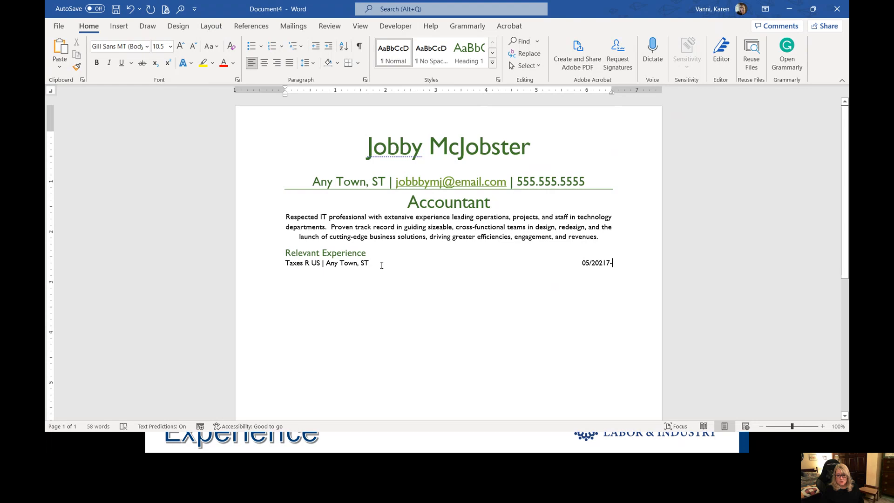
pyautogui.write('12/2')
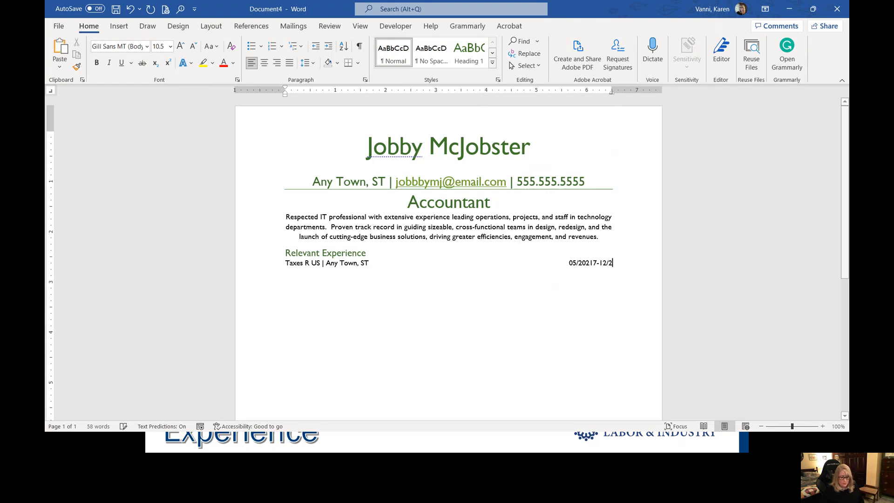
pyautogui.write('022')
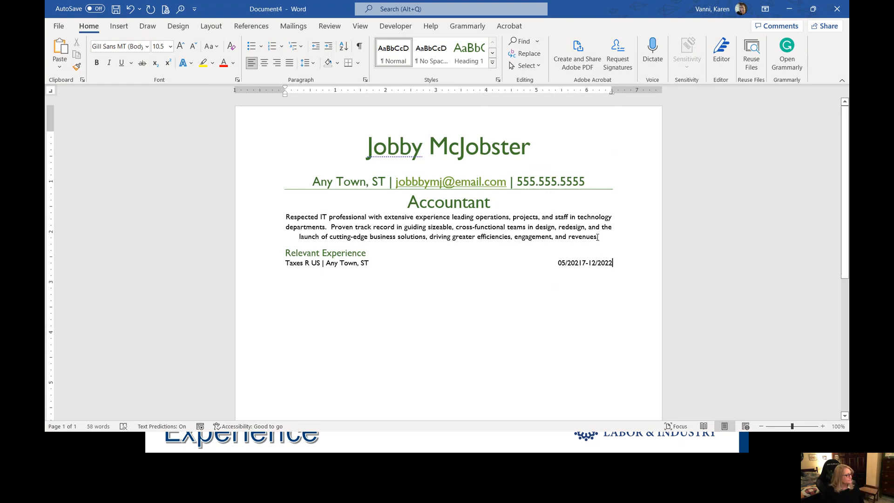
pyautogui.press('Return')
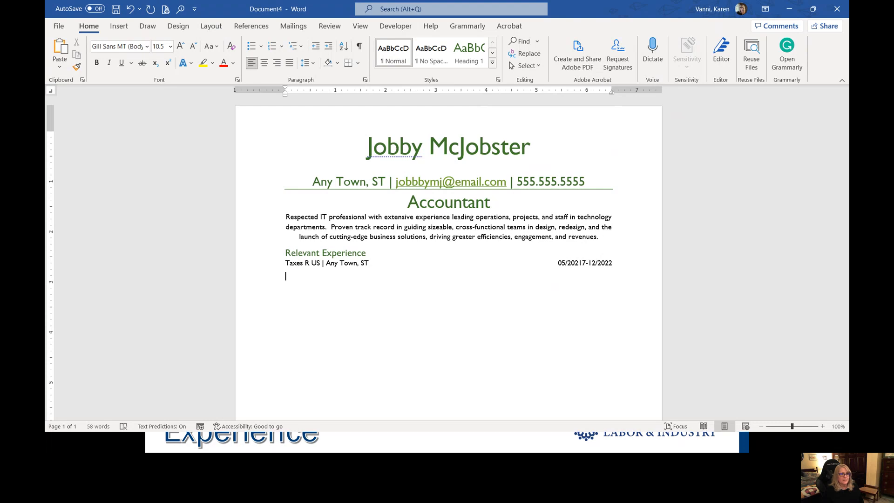
# Bring the existing sample resume into view to check its Professional Experience layout, and move it back out of the way.
pyautogui.moveTo(848, 70); pyautogui.dragTo(632, 42)
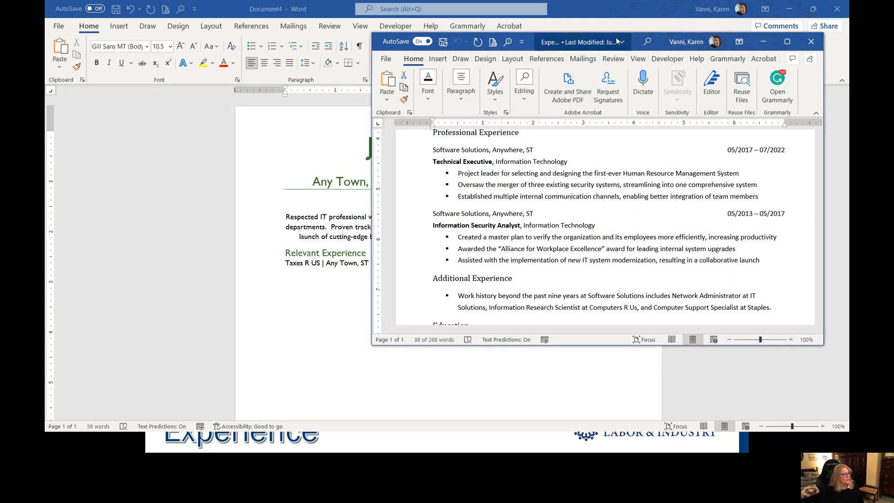
pyautogui.moveTo(617, 41); pyautogui.dragTo(848, 100)
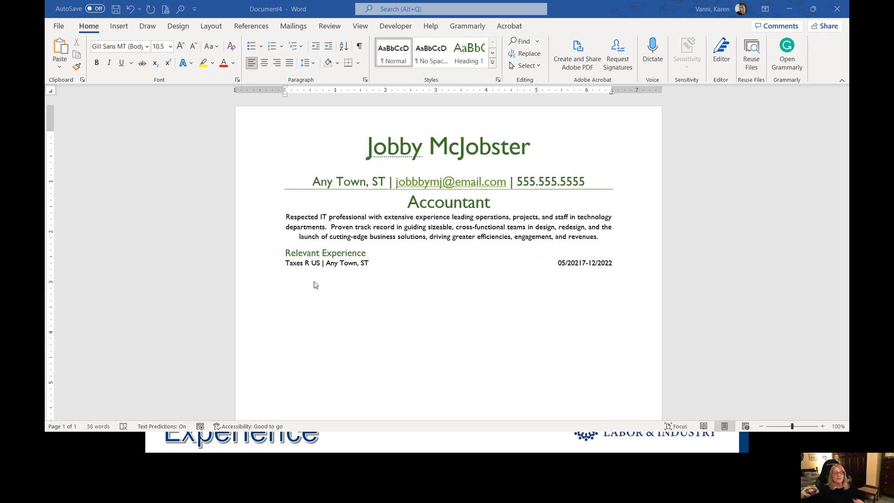
# Enter the position Tax Auditor on the line below the employer and make it bold and italic.
pyautogui.click(294, 280)
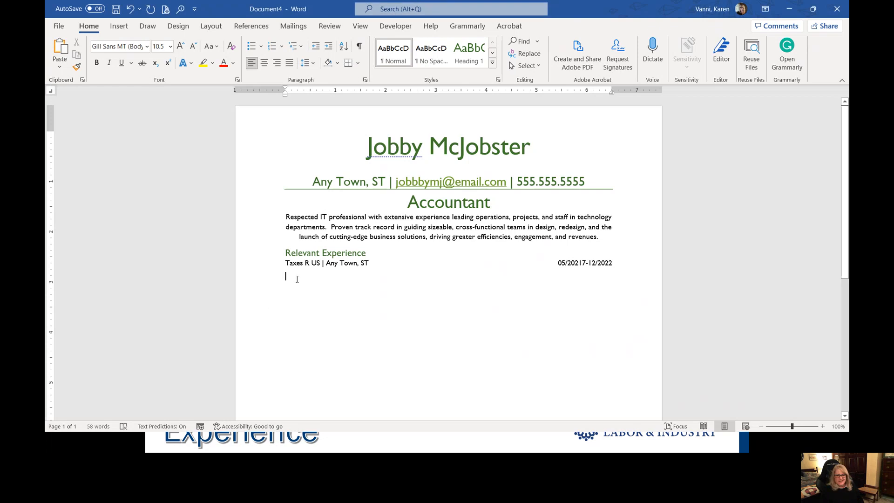
pyautogui.write('T')
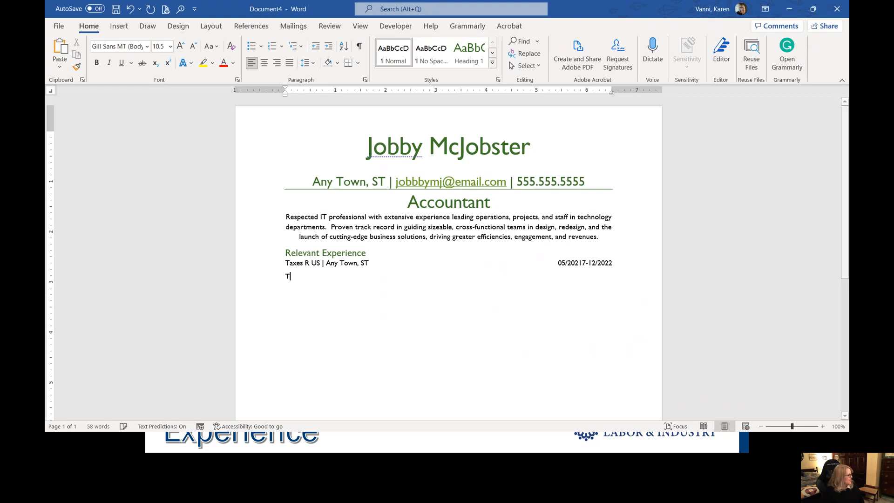
pyautogui.write('ax Auditor')
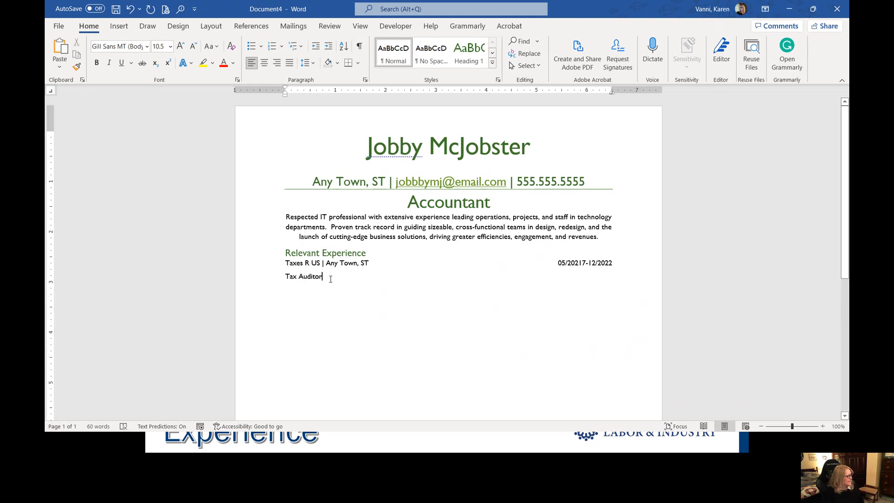
pyautogui.moveTo(326, 276); pyautogui.dragTo(285, 275)
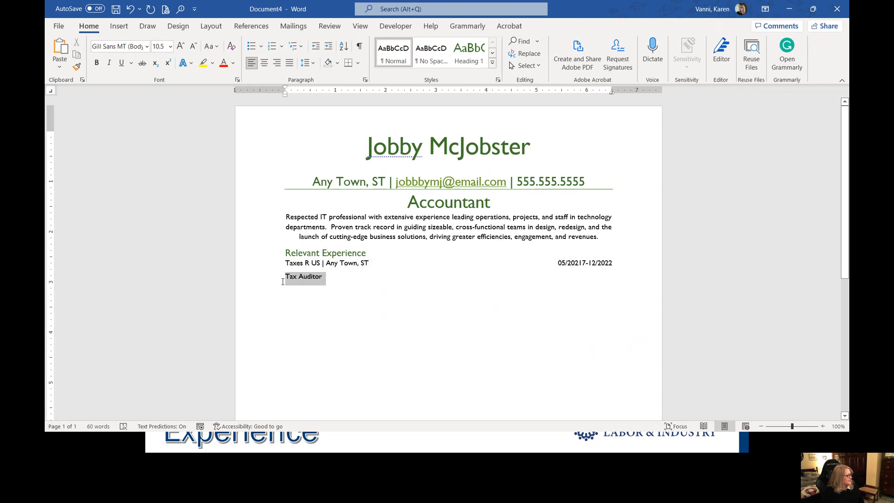
pyautogui.click(109, 68)
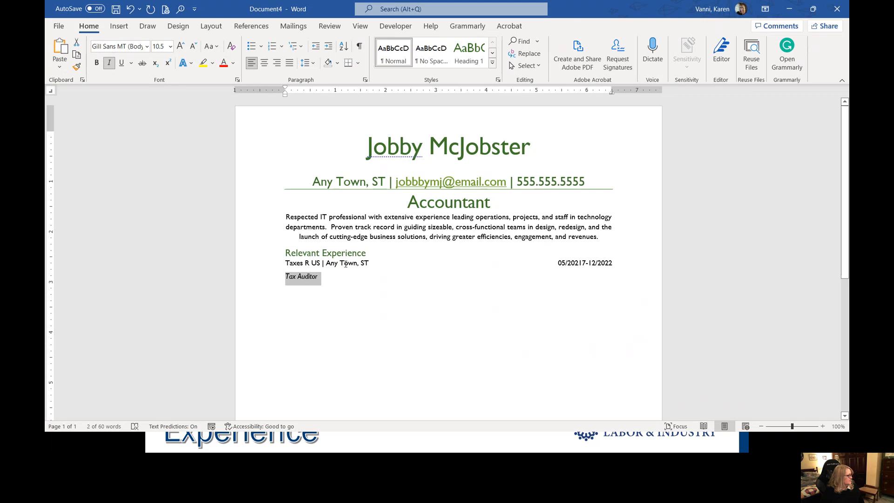
pyautogui.click(96, 64)
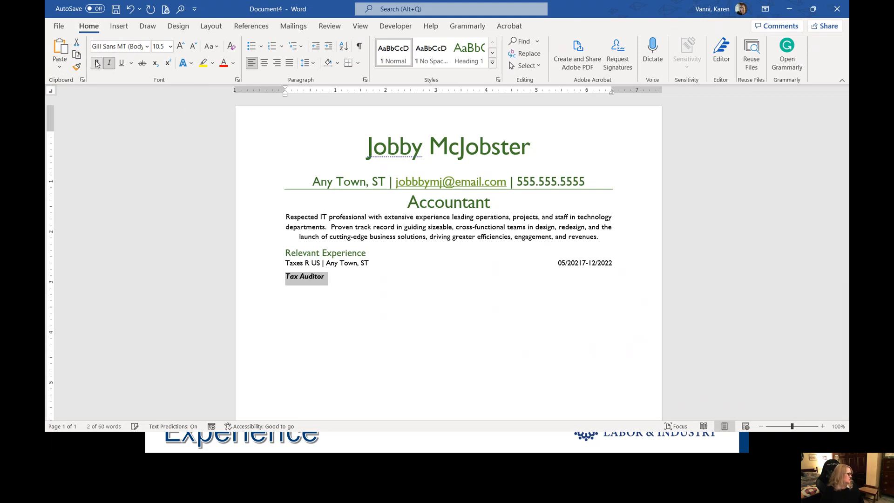
pyautogui.click(363, 283)
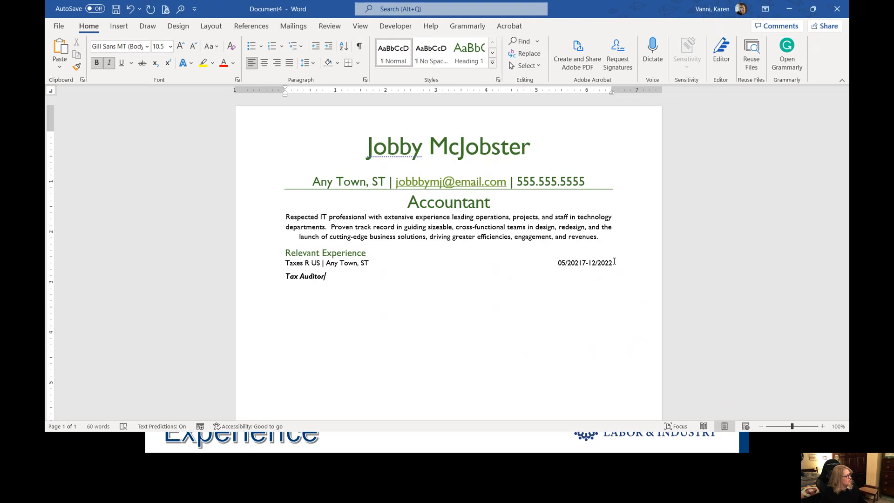
# Expand the character spacing of the whole Taxes R US employer line by 1 pt, and switch to the presentation slide.
pyautogui.moveTo(614, 262); pyautogui.dragTo(285, 264)
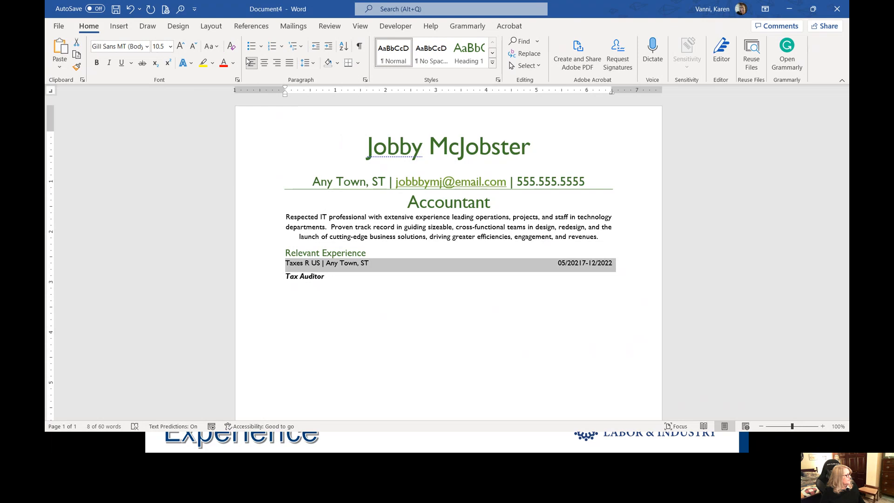
pyautogui.click(238, 81)
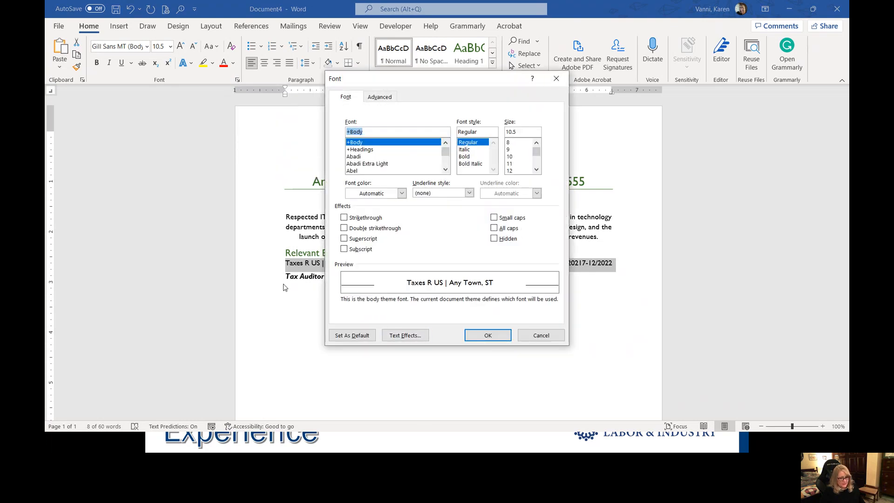
pyautogui.click(382, 100)
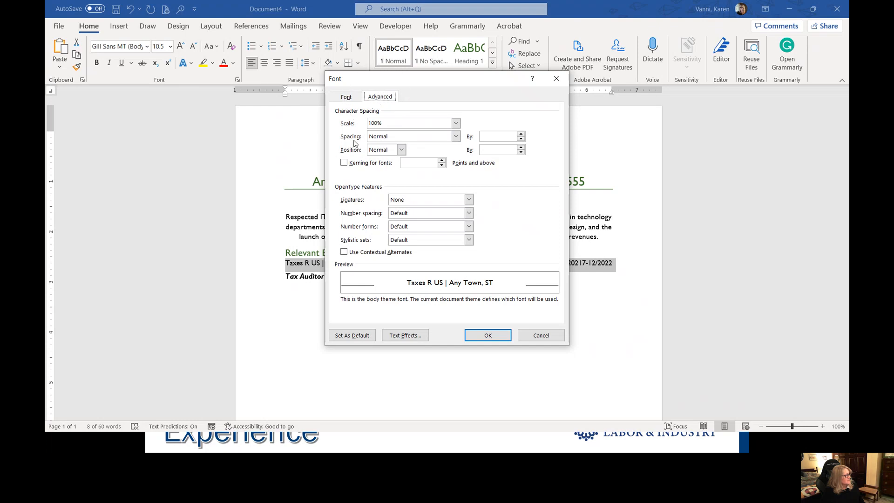
pyautogui.click(455, 136)
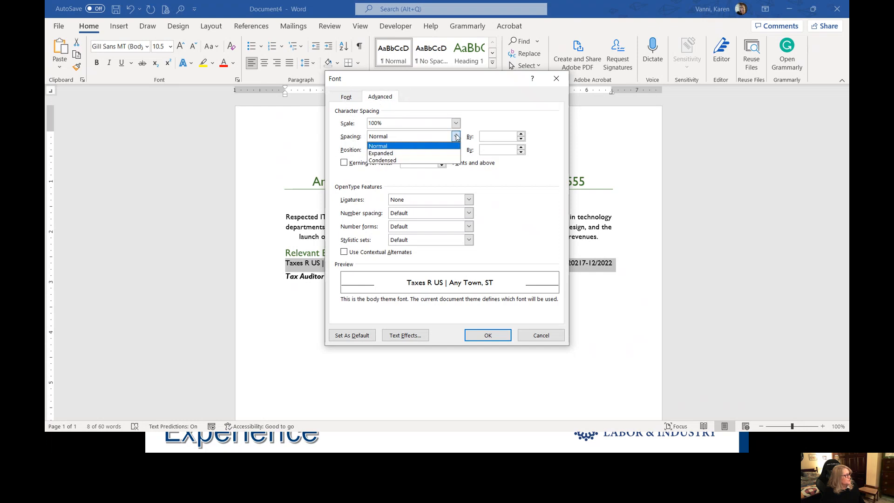
pyautogui.click(395, 153)
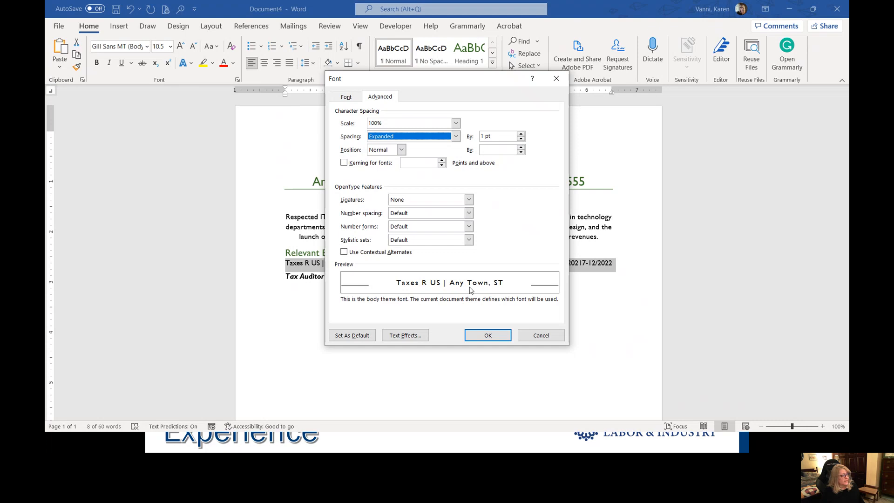
pyautogui.click(488, 336)
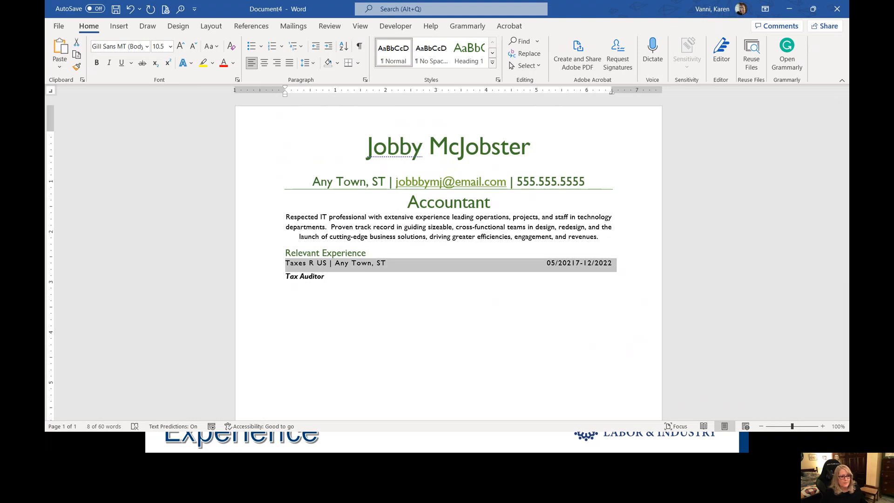
pyautogui.hotkey('alt', 'Tab')
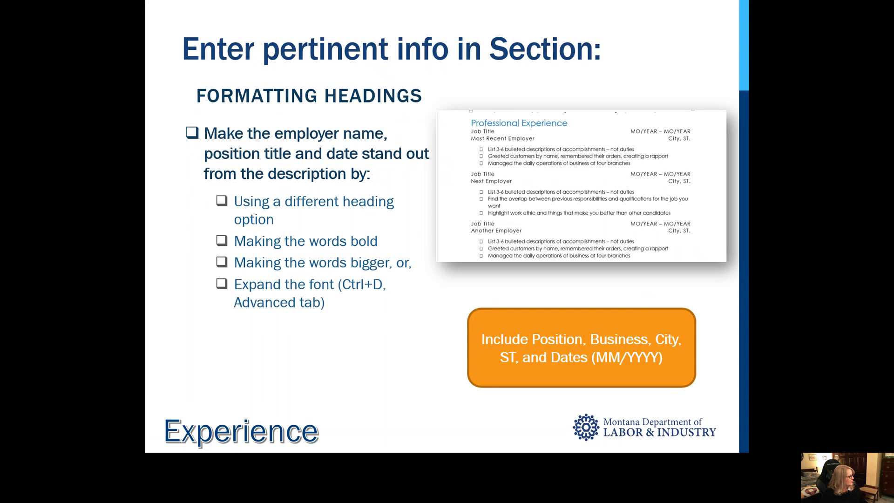
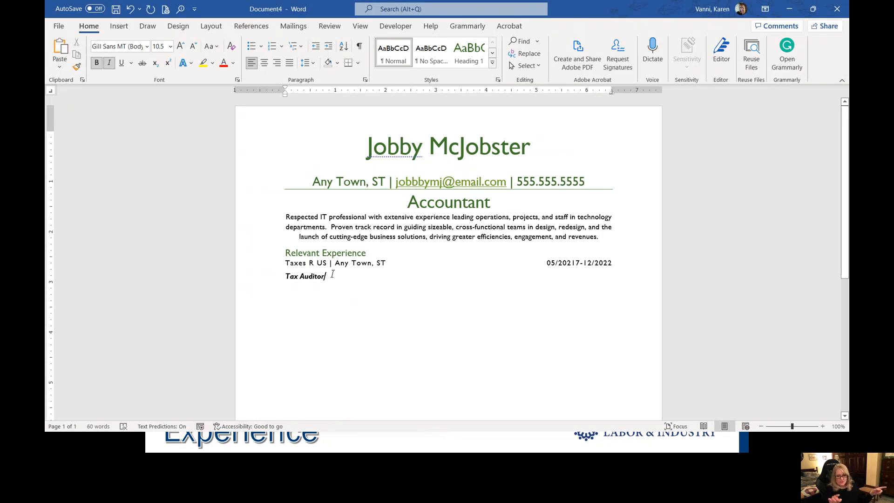
# Start a new line below Tax Auditor in the resume with bold and italic turned off.
pyautogui.press('Return')
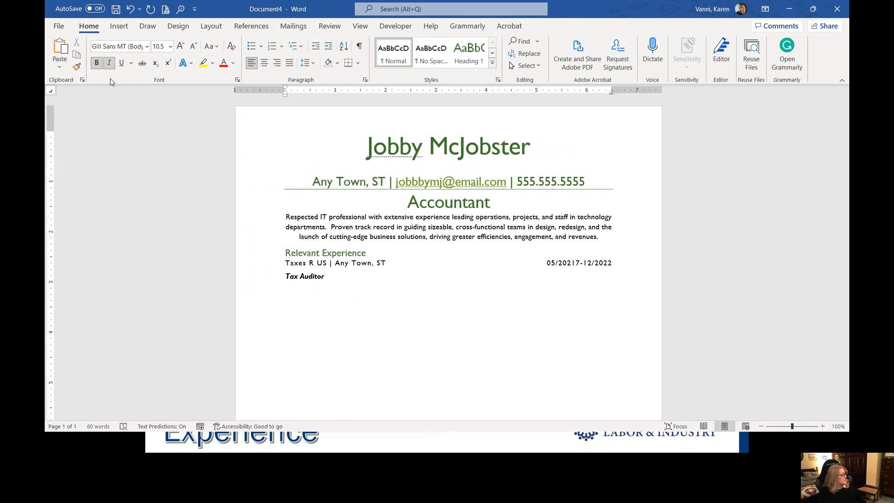
pyautogui.click(96, 63)
pyautogui.click(109, 63)
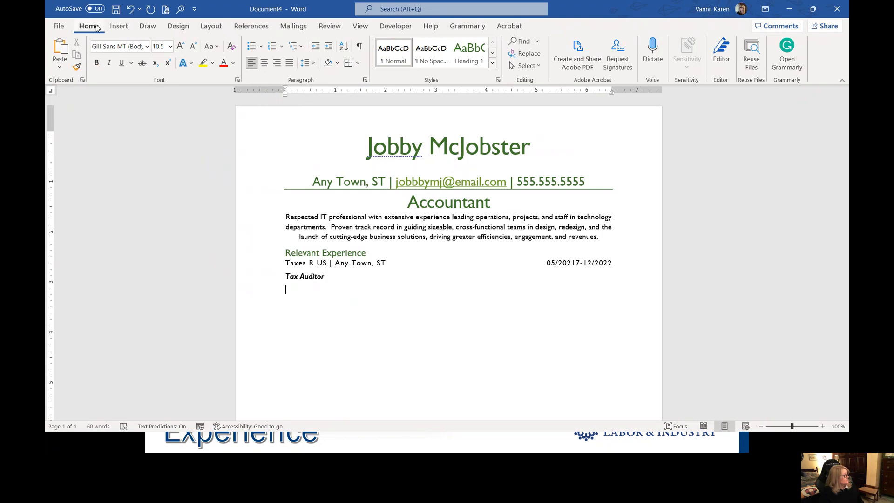
# Start defining a new symbol bullet for the line below Tax Auditor and choose Wingdings 2 as the symbol font.
pyautogui.click(262, 46)
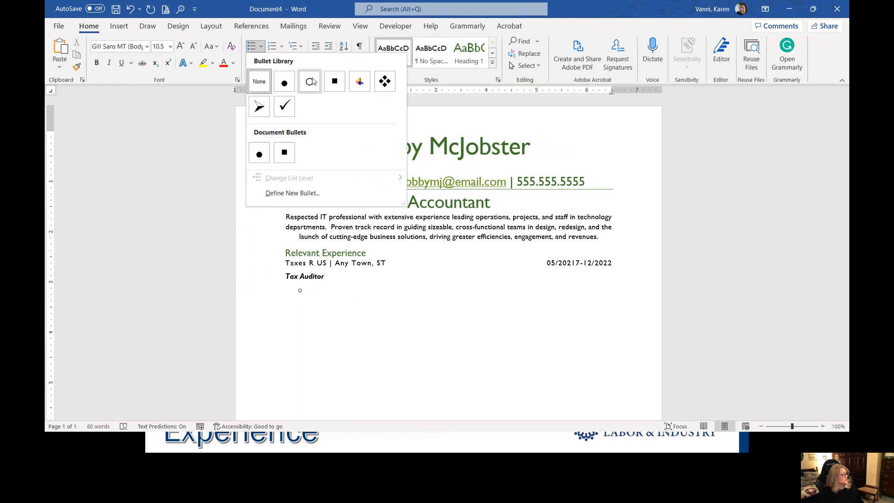
pyautogui.click(300, 190)
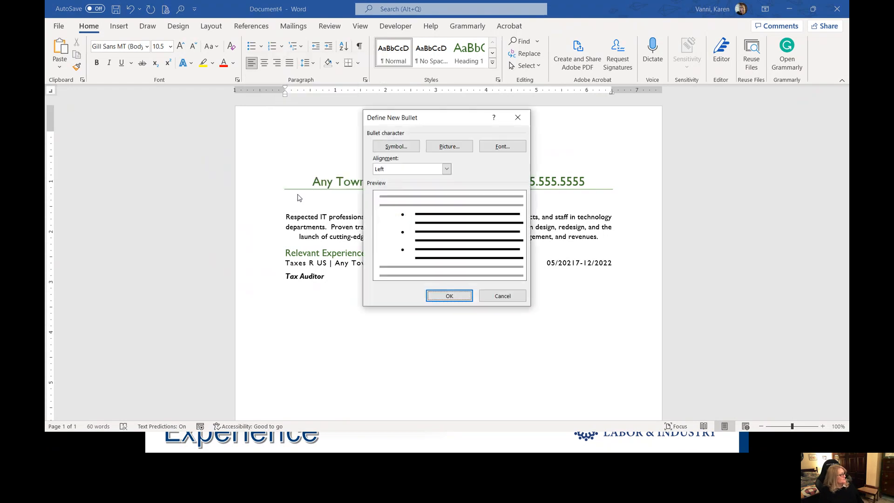
pyautogui.click(404, 152)
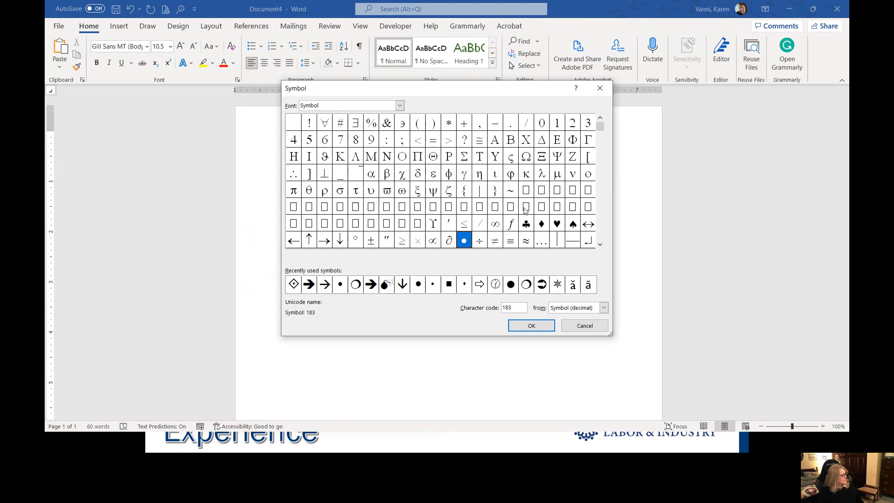
pyautogui.click(400, 106)
pyautogui.moveTo(401, 150); pyautogui.dragTo(400, 149)
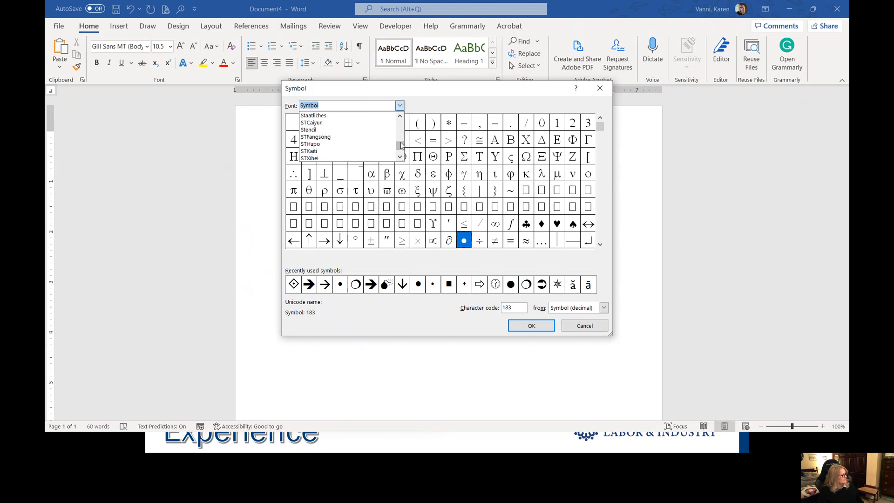
pyautogui.click(400, 157)
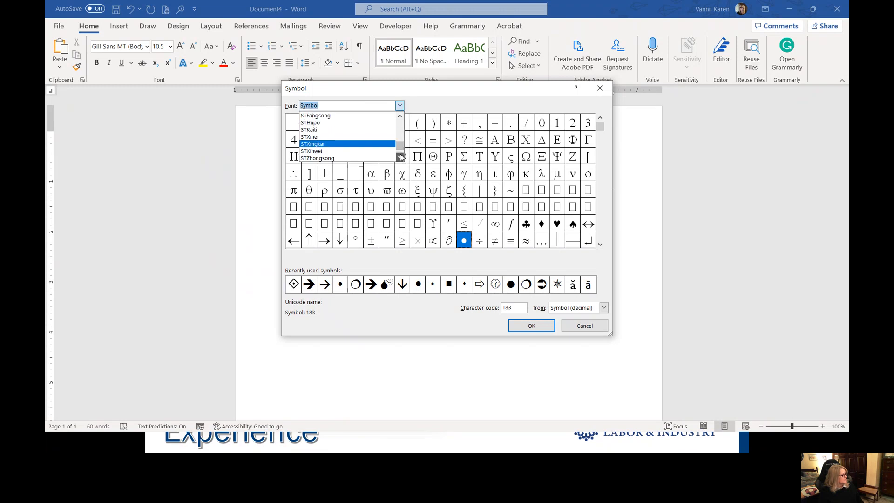
pyautogui.click(400, 157)
pyautogui.click(400, 157)
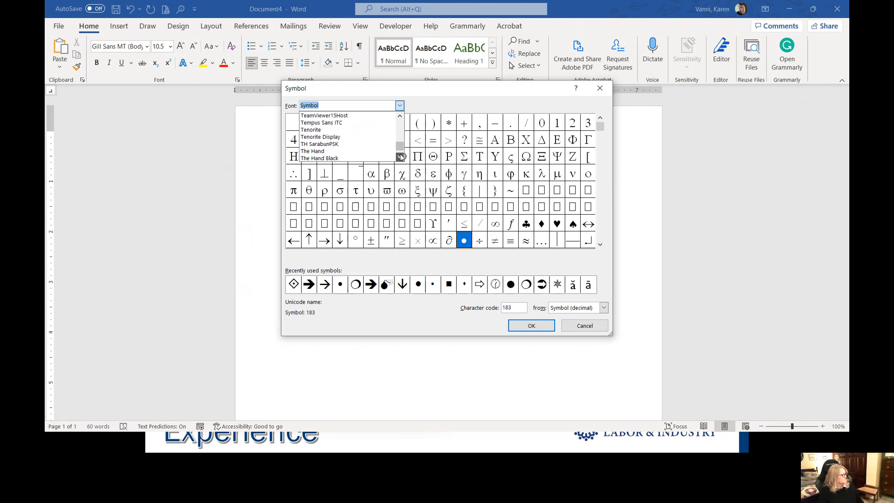
pyautogui.click(400, 157)
pyautogui.click(400, 157)
pyautogui.click(401, 157)
pyautogui.click(400, 158)
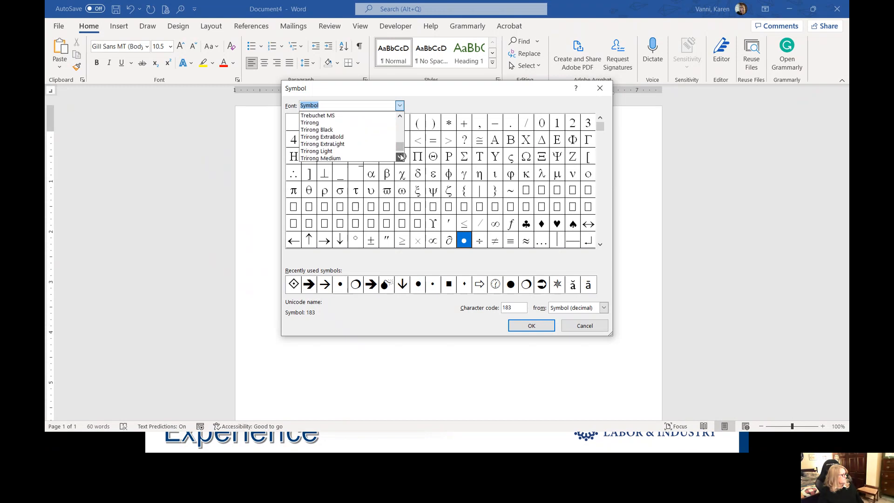
pyautogui.click(400, 157)
pyautogui.click(400, 158)
pyautogui.click(400, 157)
pyautogui.click(400, 158)
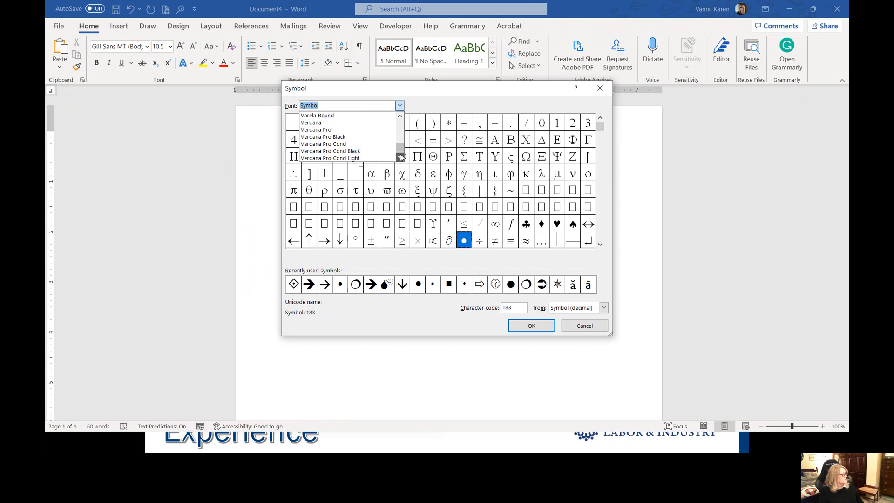
pyautogui.click(400, 157)
pyautogui.click(401, 157)
pyautogui.click(401, 158)
pyautogui.click(400, 157)
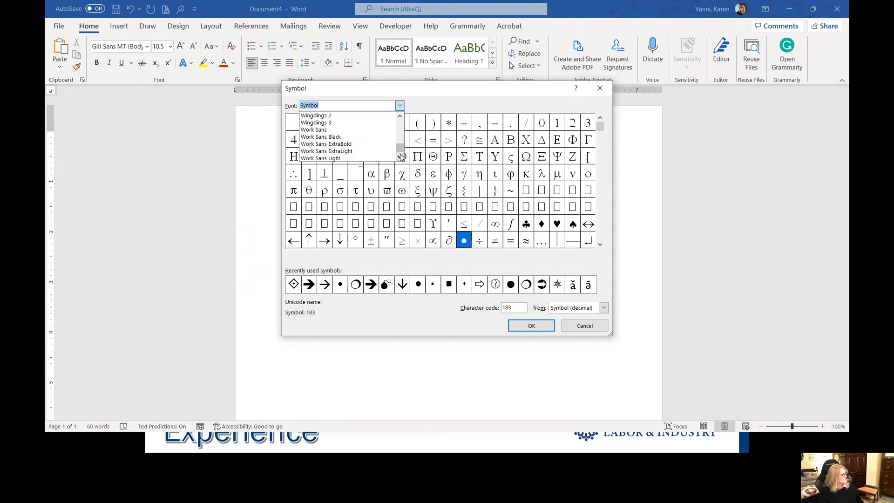
pyautogui.click(326, 120)
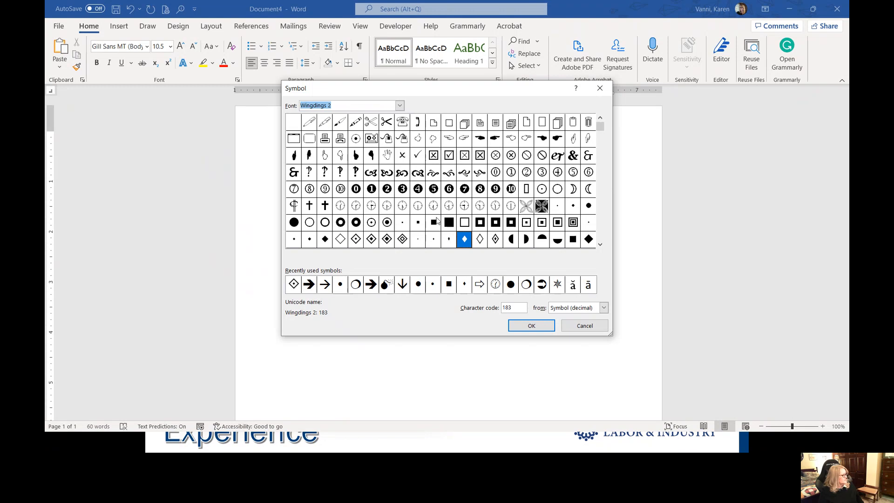
# Choose the square-with-dot symbol, character code 167, as the bullet character and apply it to the line below Tax Auditor.
pyautogui.click(528, 224)
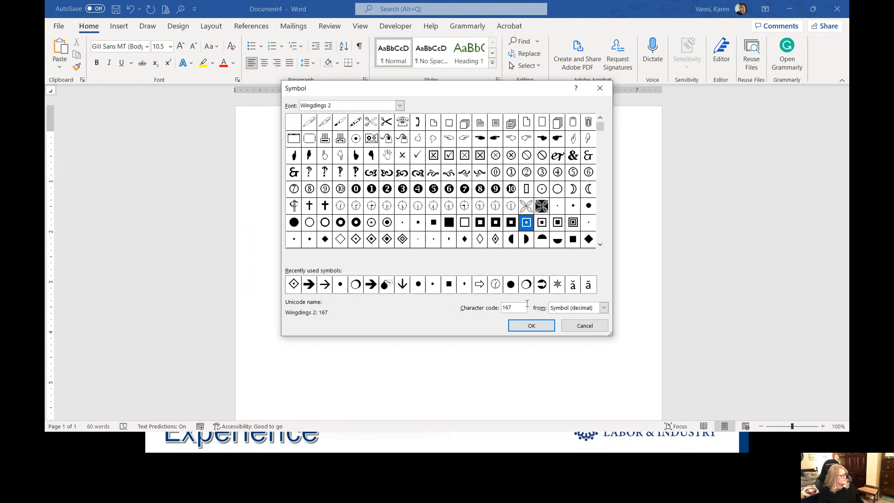
pyautogui.click(531, 326)
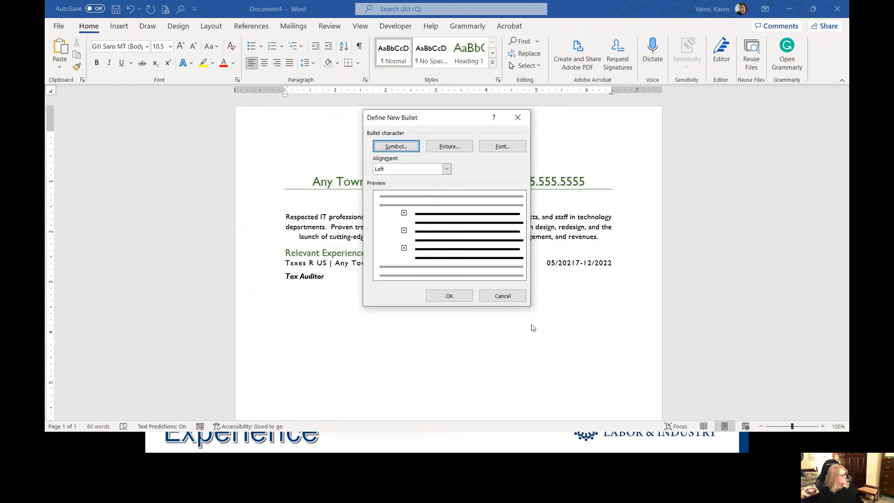
pyautogui.click(454, 295)
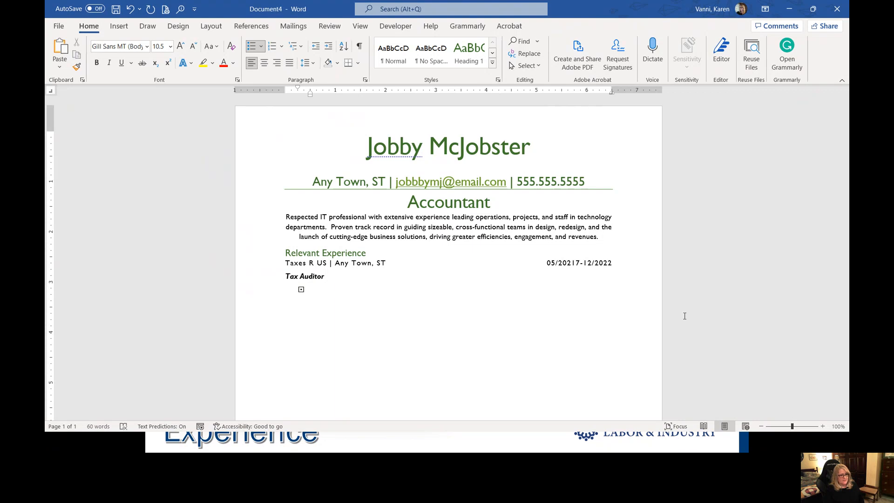
# Enter the bullet "Project leader for selecting and designing the first-ever Human Resource Management System" and start a new bullet.
pyautogui.write('Project leader fo')
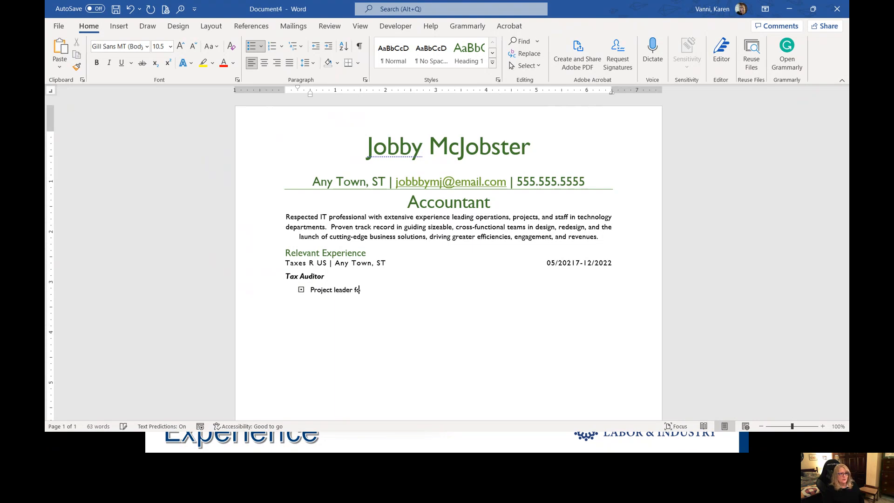
pyautogui.write('r selecting and designing teh')
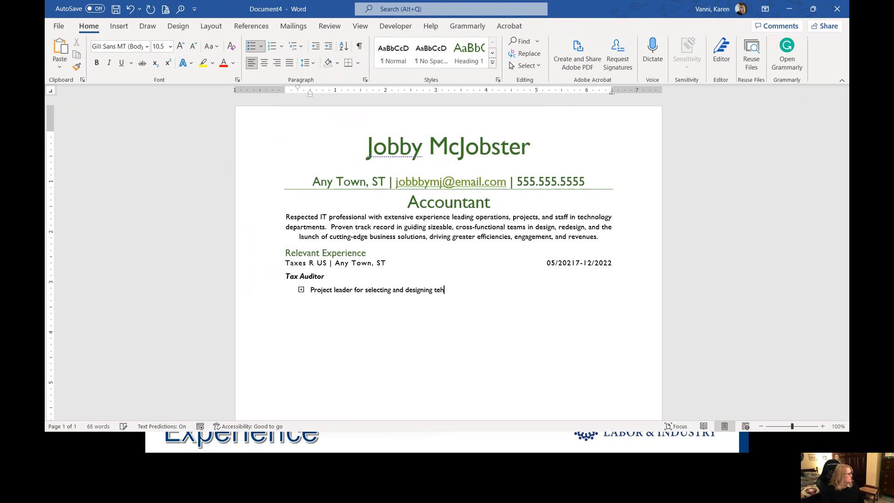
pyautogui.press('BackSpace')
pyautogui.press('BackSpace')
pyautogui.write('he firs')
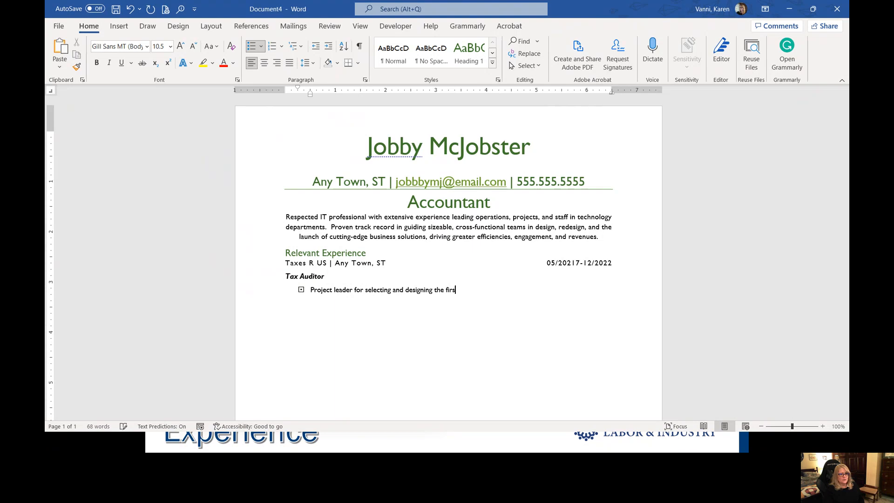
pyautogui.write('t-ever Human Resource Manag')
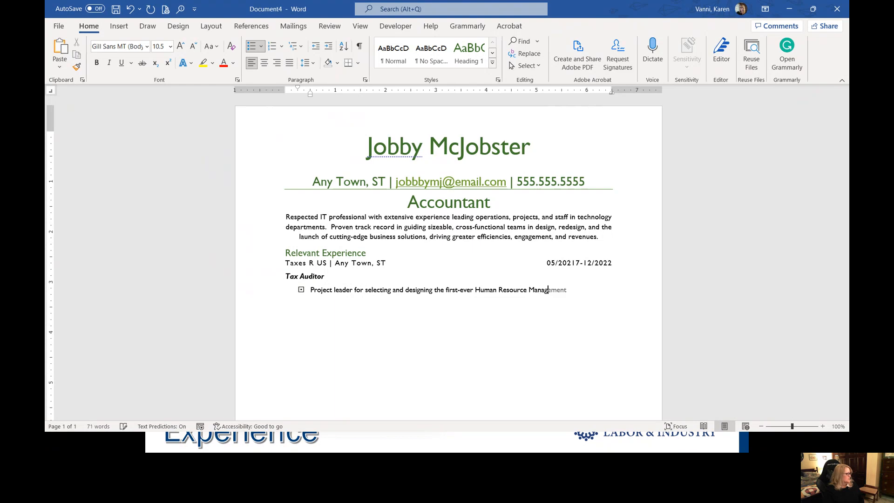
pyautogui.write('ement System')
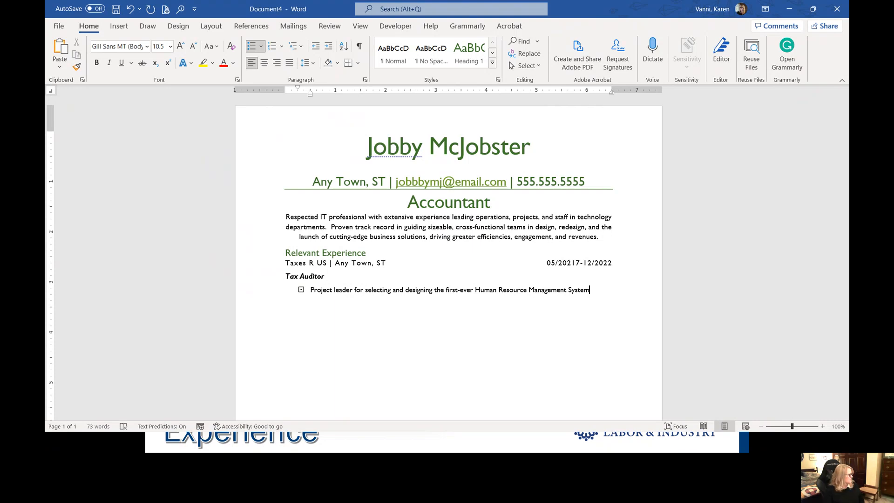
pyautogui.press('Return')
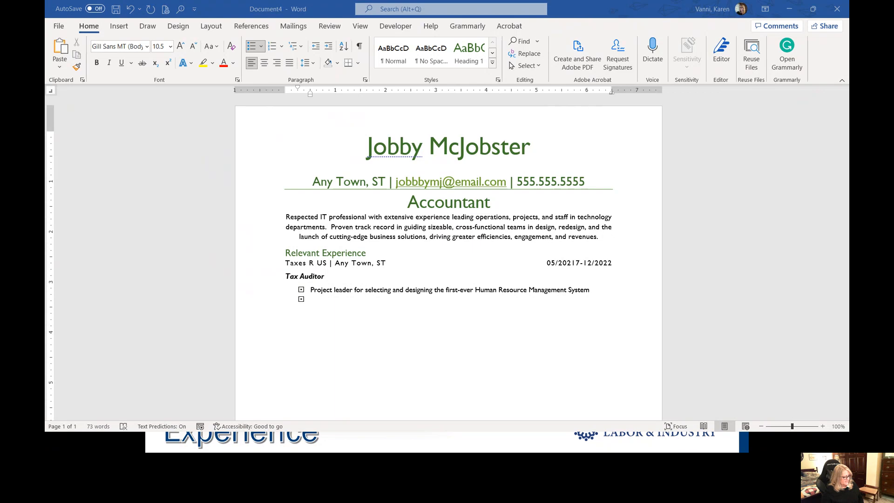
# Add bullets "Oversaw the merger of three existing security systems, streamlining into one comprehensive system" and "Established multiple internal communication channels, enabling better integration of team members".
pyautogui.rightClick(323, 302)
pyautogui.click(386, 120)
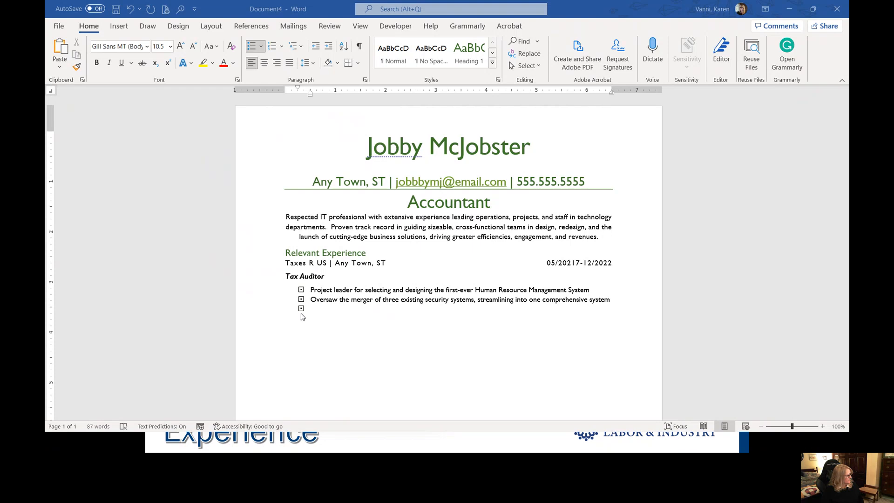
pyautogui.click(318, 305)
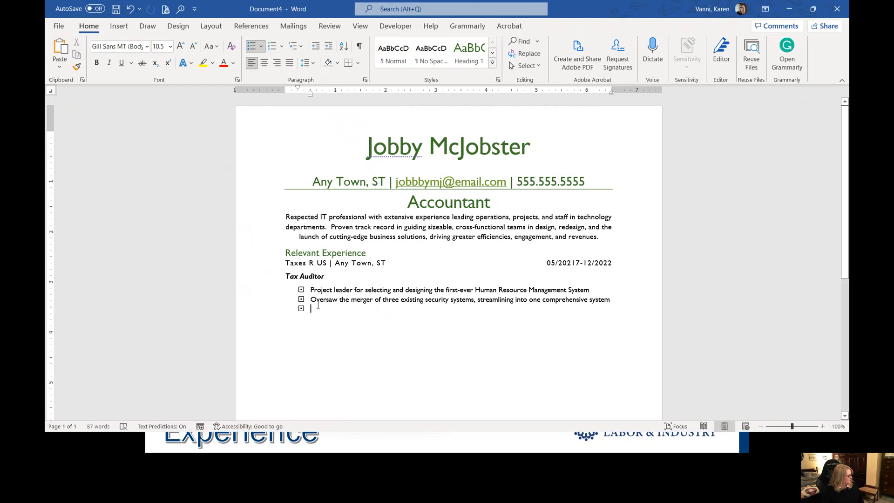
pyautogui.rightClick(318, 305)
pyautogui.click(374, 120)
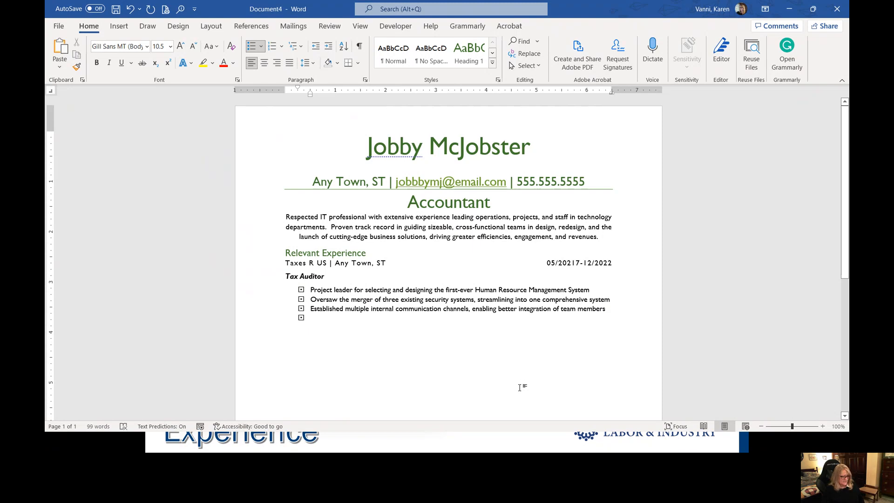
# Remove the empty bullet at the end of the Tax Auditor list.
pyautogui.press('BackSpace')
pyautogui.press('BackSpace')
pyautogui.press('BackSpace')
pyautogui.press('BackSpace')
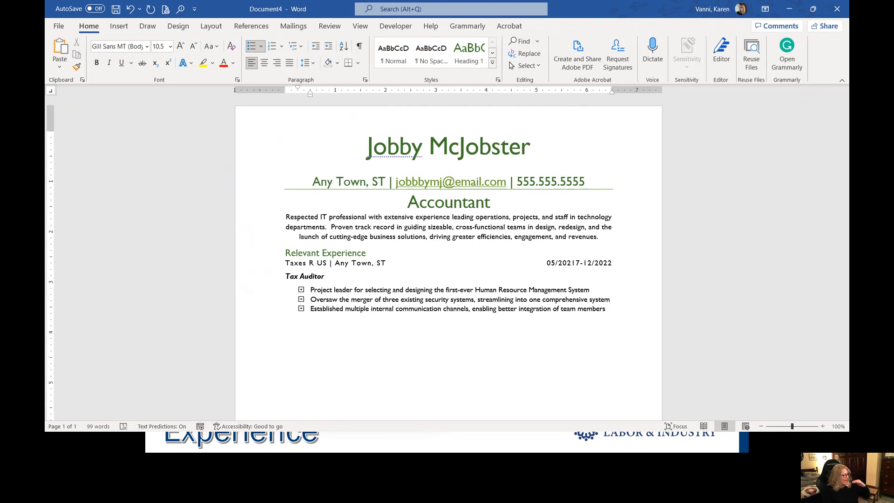
# End the bulleted list after the third Tax Auditor bullet and start an unbulleted line below it.
pyautogui.press('Return')
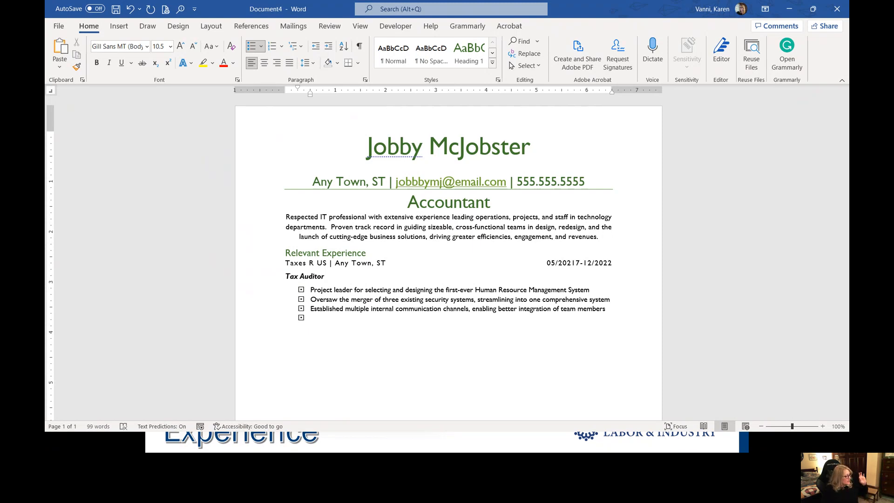
pyautogui.press('Return')
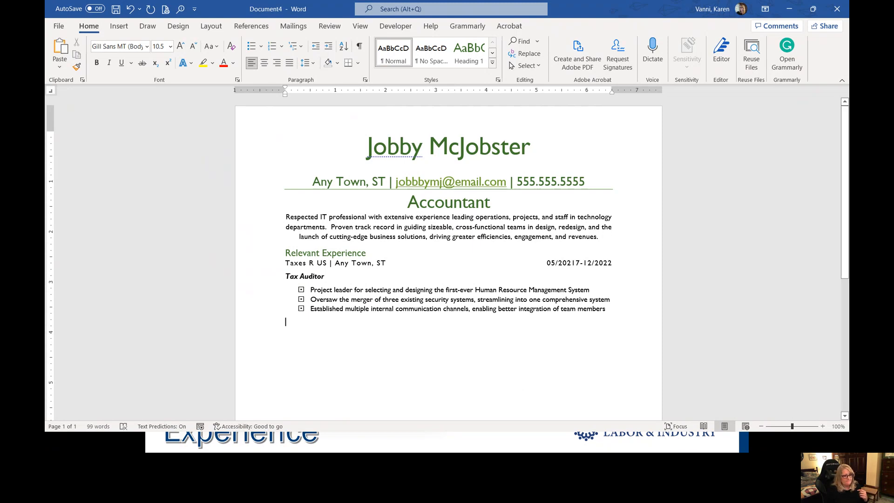
# Switch to the slide show, advance to the bullet list basics slide, and return to the résumé in Word.
pyautogui.hotkey('alt', 'Tab')
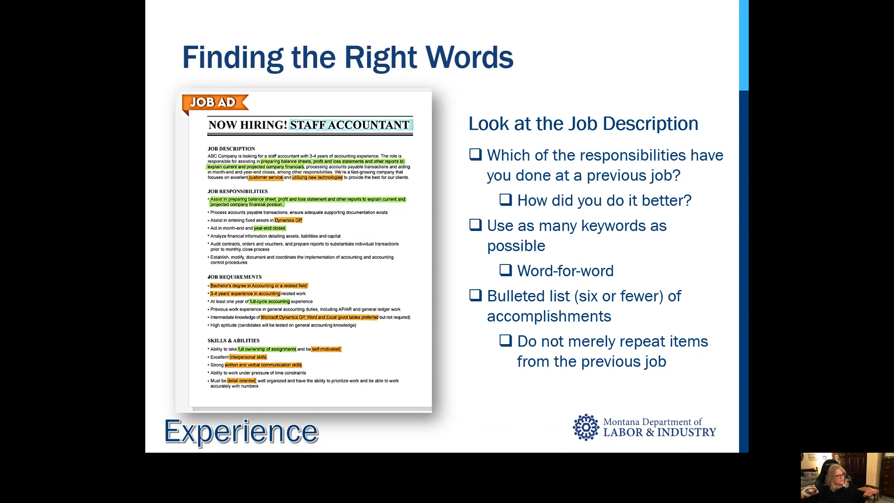
pyautogui.press('Right')
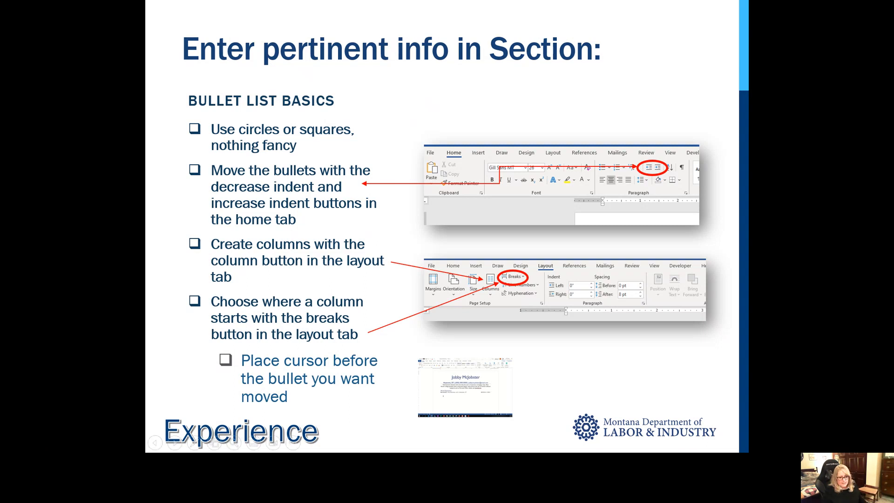
pyautogui.hotkey('alt', 'Tab')
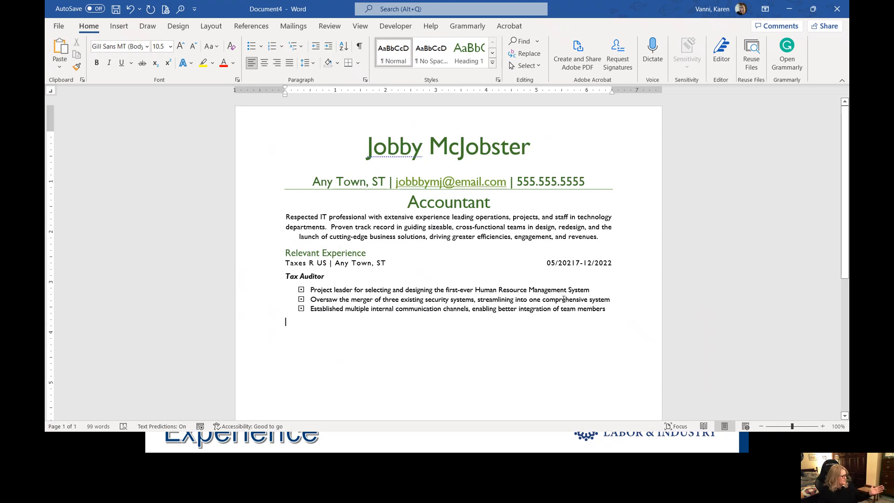
# Replace "one" with "three" in the second Tax Auditor bullet so it reads "streamlining into three comprehensive system".
pyautogui.click(540, 299)
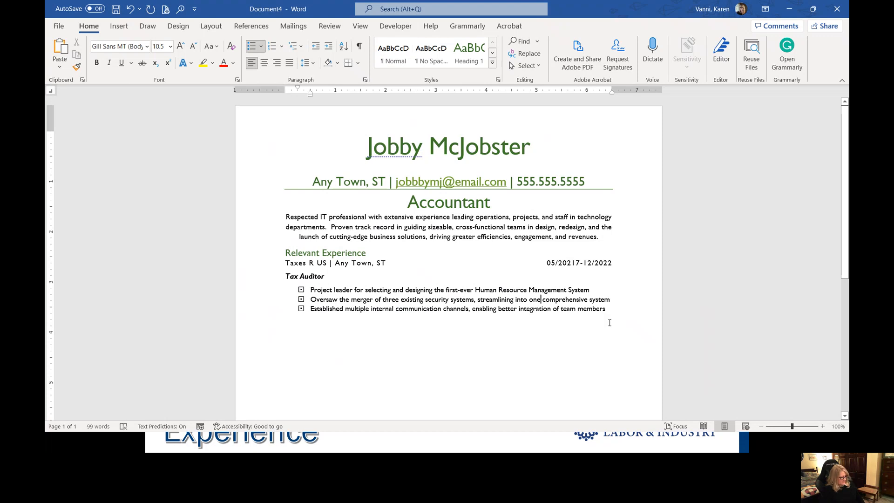
pyautogui.write('to three')
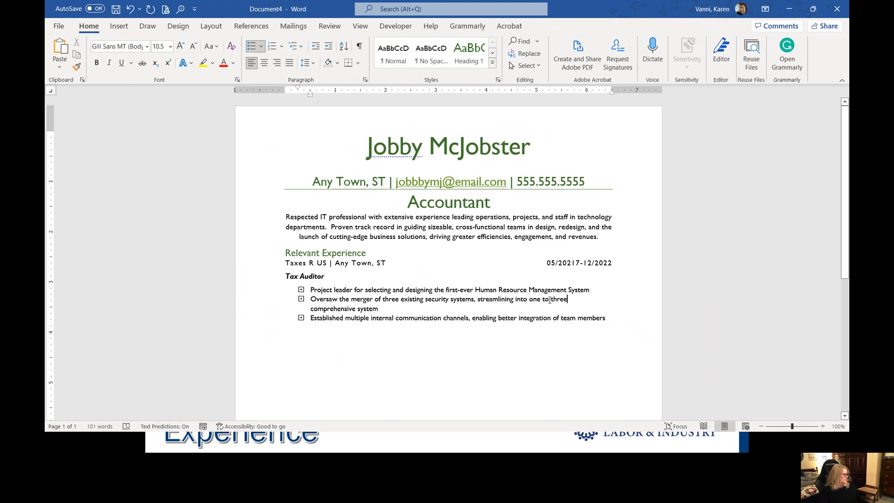
pyautogui.moveTo(570, 299); pyautogui.dragTo(532, 306)
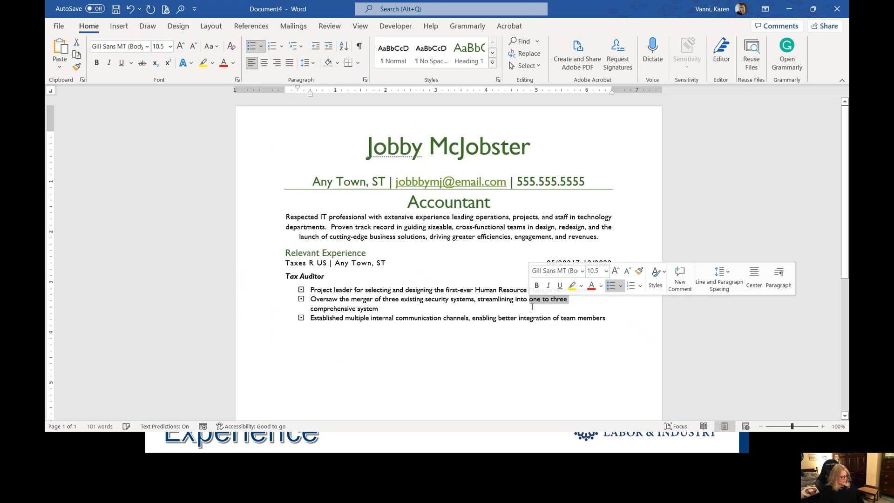
pyautogui.press('BackSpace')
pyautogui.write('three')
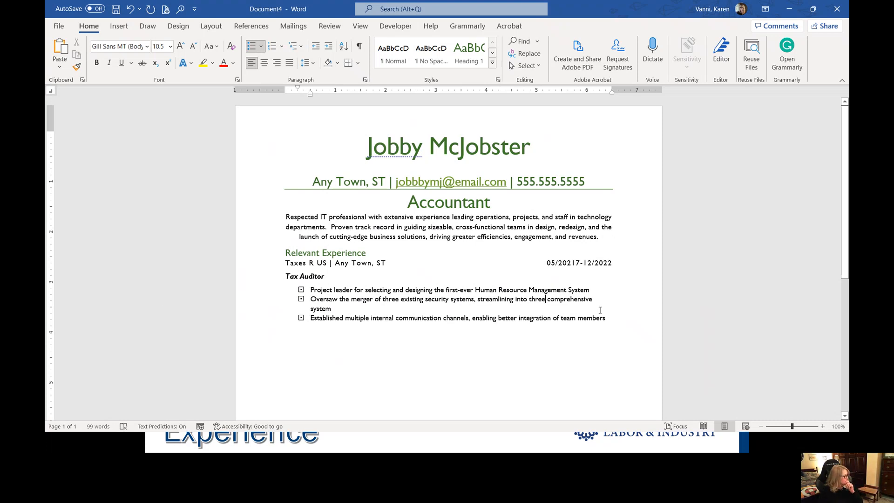
# Decrease the indent of the three Tax Auditor bullets by one level so they line up with the job title.
pyautogui.moveTo(610, 317); pyautogui.dragTo(312, 296)
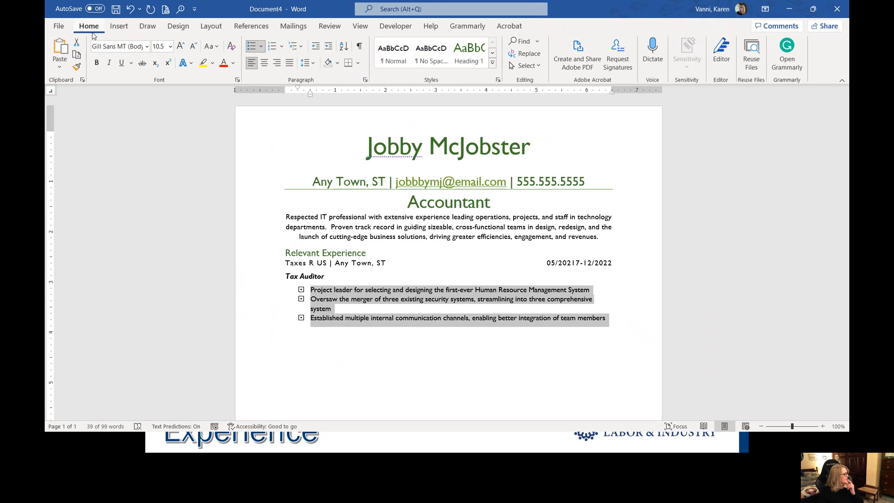
pyautogui.click(315, 47)
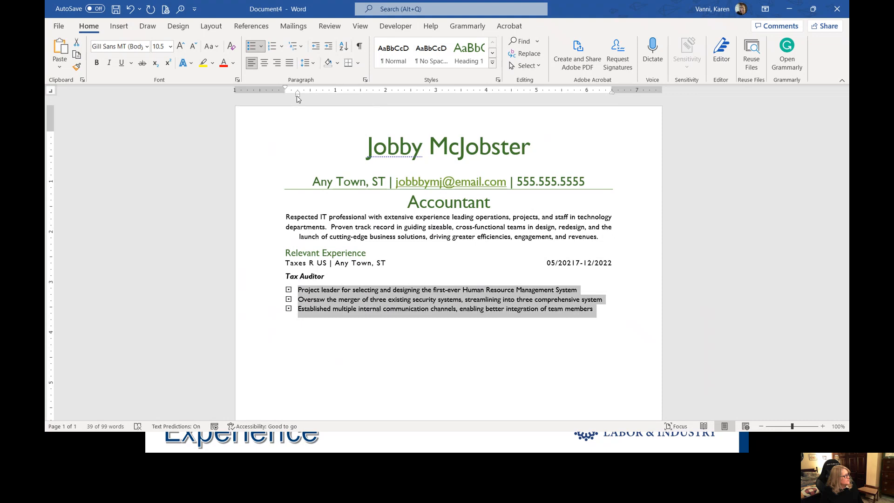
pyautogui.moveTo(297, 96)
pyautogui.mouseDown()
pyautogui.moveTo(283, 98)
pyautogui.moveTo(299, 107)
pyautogui.mouseUp()
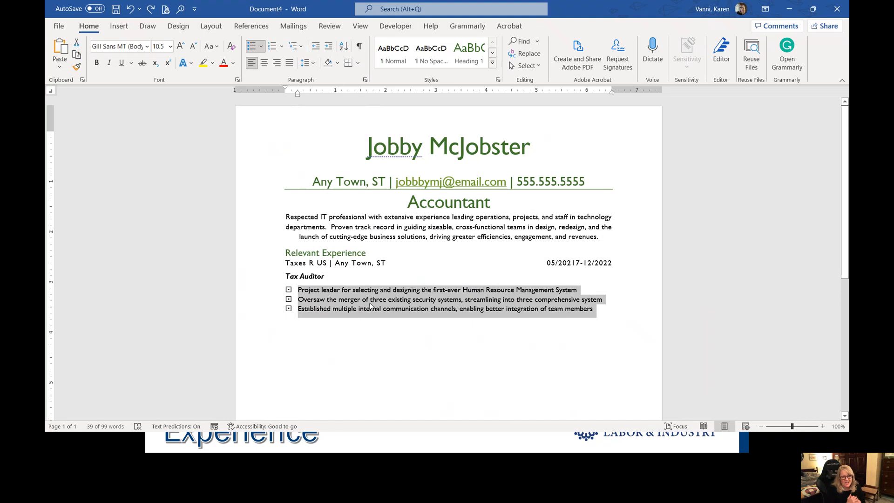
pyautogui.click(130, 9)
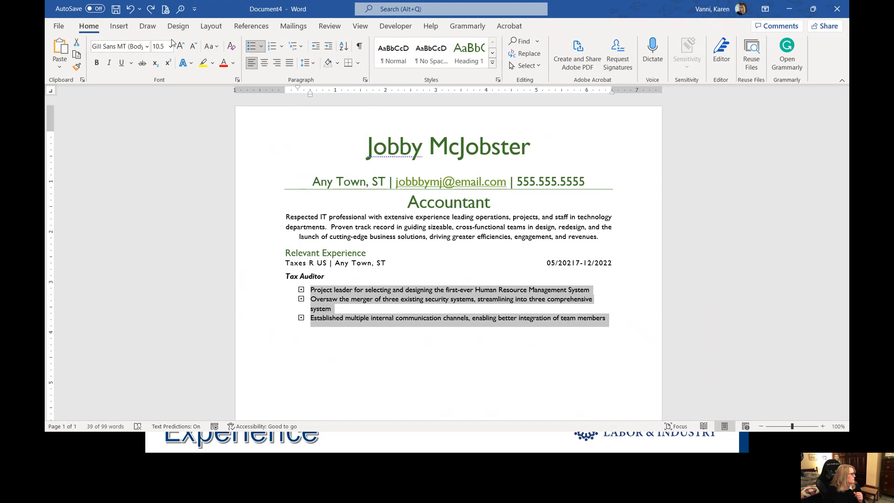
pyautogui.click(316, 45)
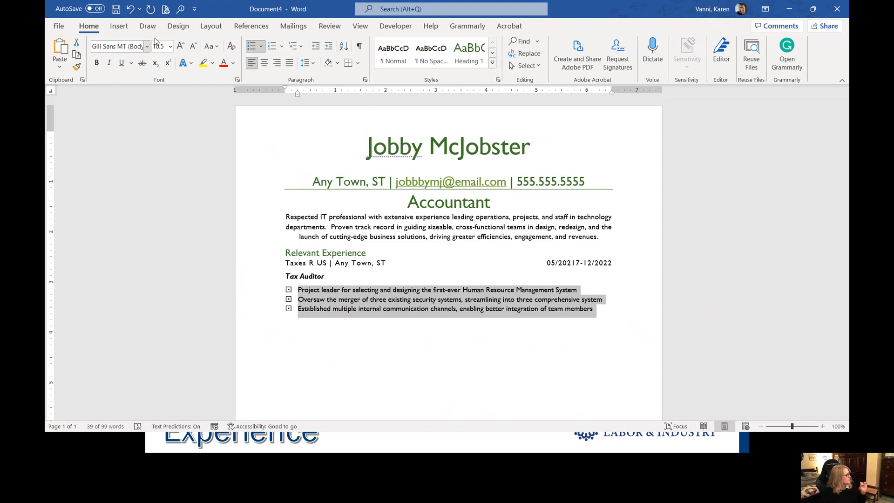
# Lay out the three Tax Auditor bullets in two columns, with a column break before the "Oversaw the merger" bullet.
pyautogui.click(205, 30)
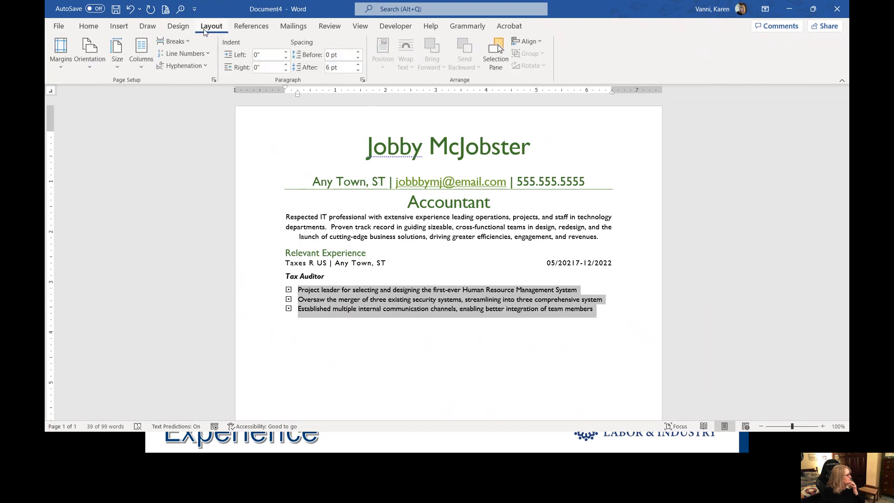
pyautogui.click(139, 63)
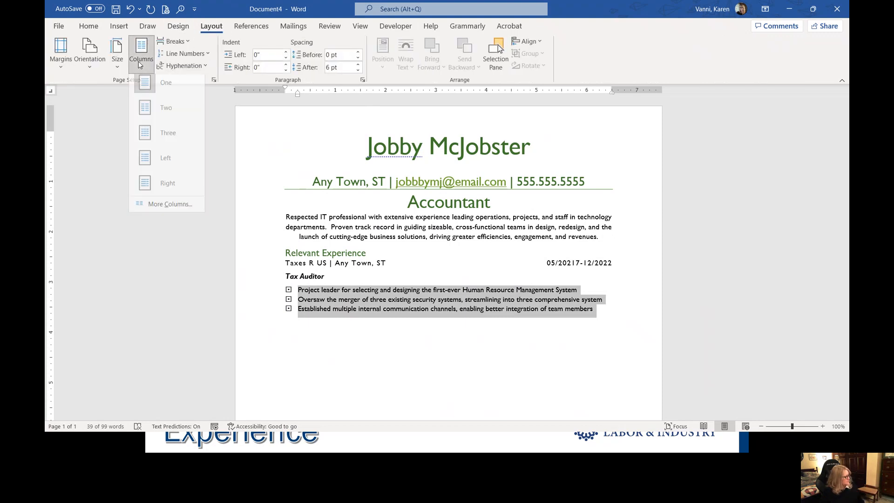
pyautogui.click(153, 116)
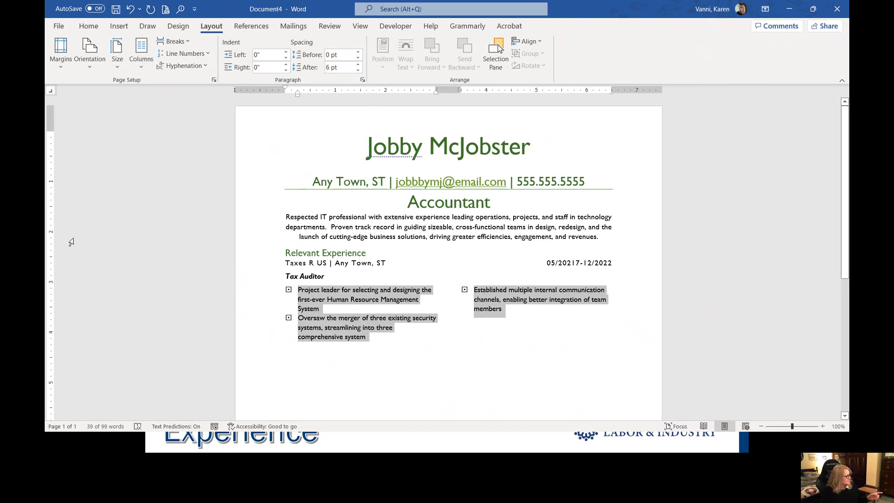
pyautogui.click(299, 322)
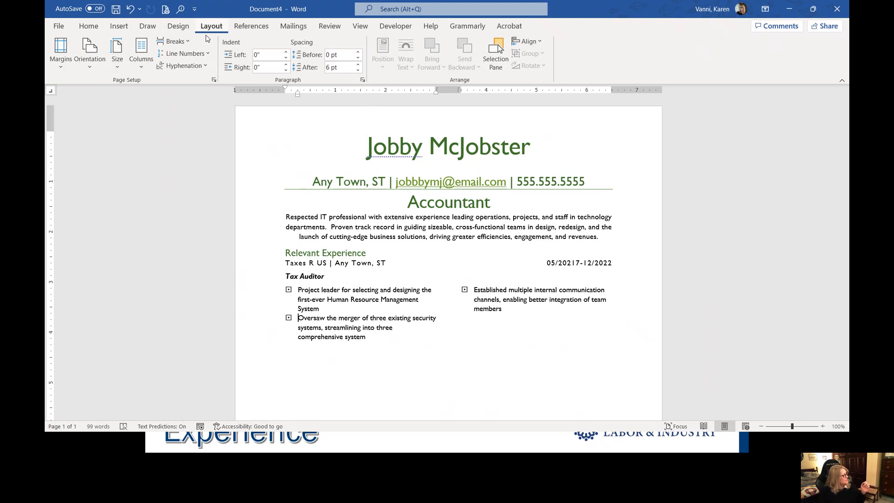
pyautogui.click(176, 43)
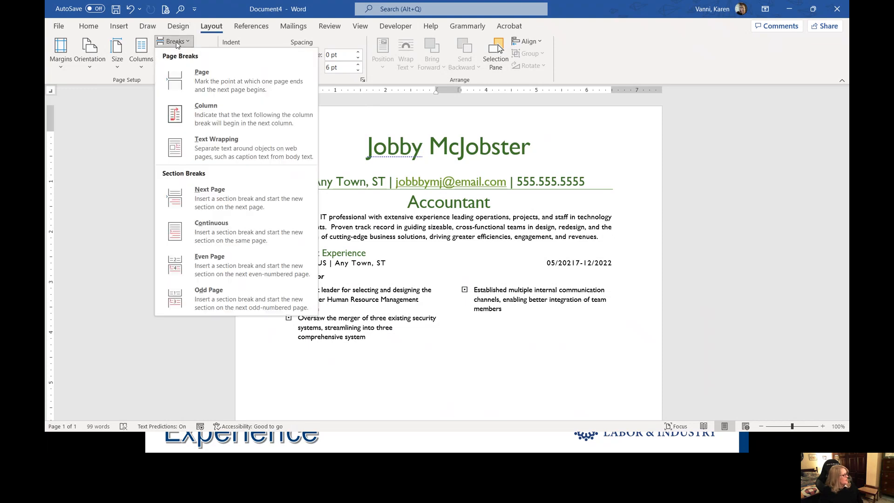
pyautogui.click(207, 114)
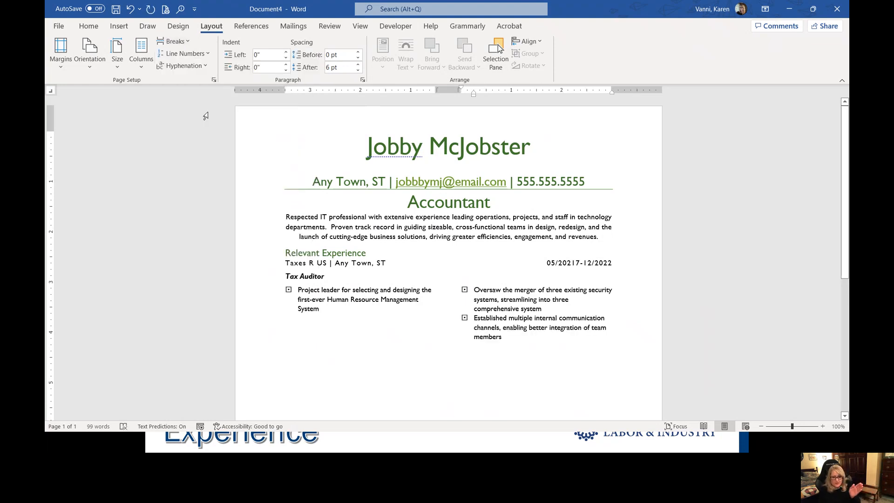
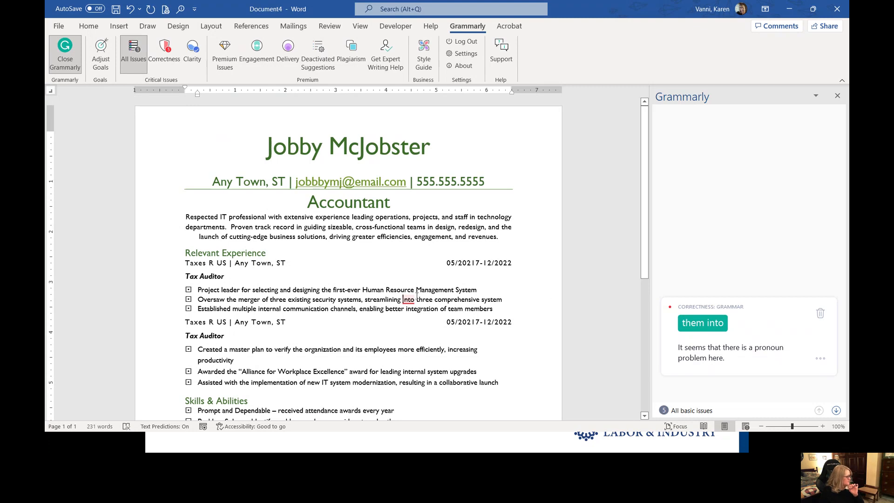
# Change "system" to "systems" at the end of the "Oversaw the merger" bullet and dismiss Grammarly's "them into" suggestion.
pyautogui.click(501, 299)
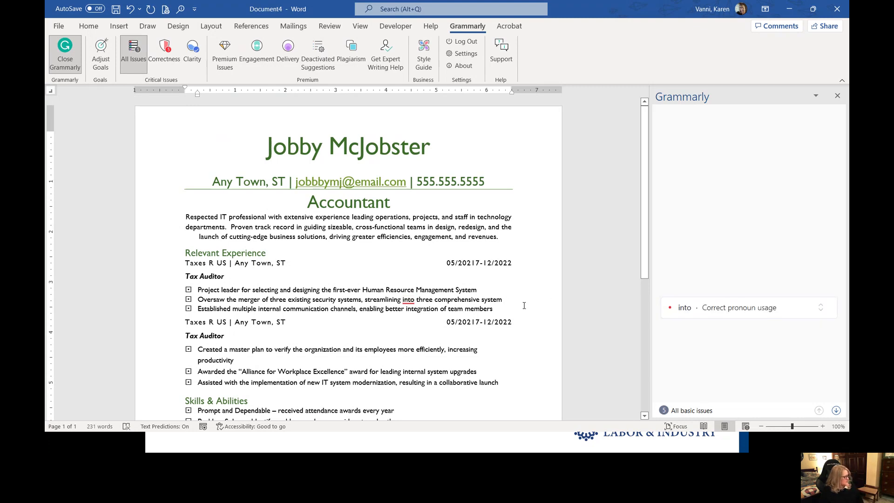
pyautogui.write('s')
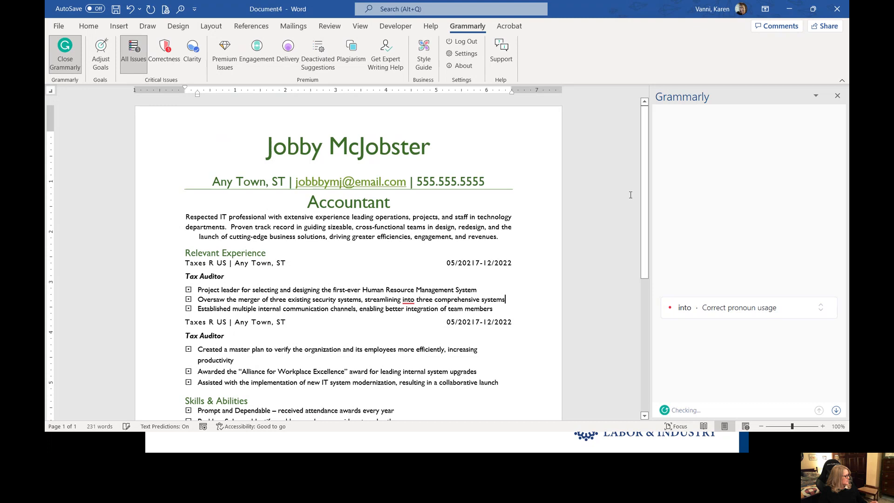
pyautogui.click(717, 311)
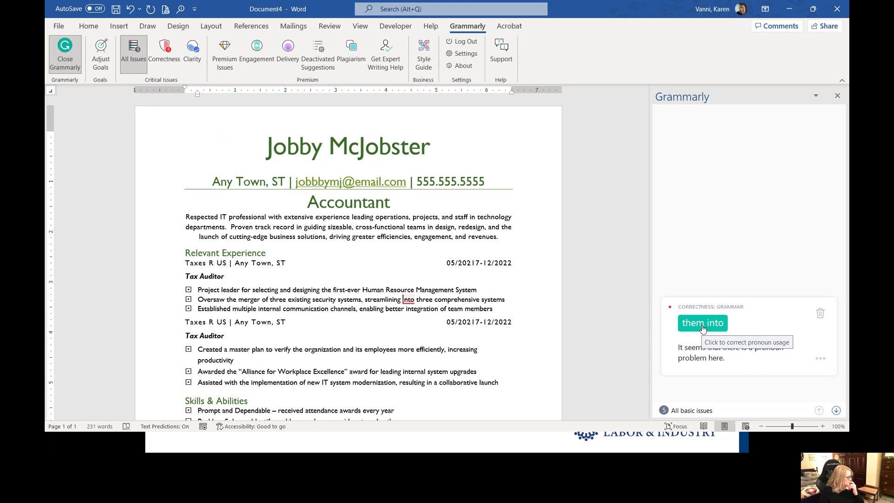
pyautogui.scroll(-1, 690, 299)
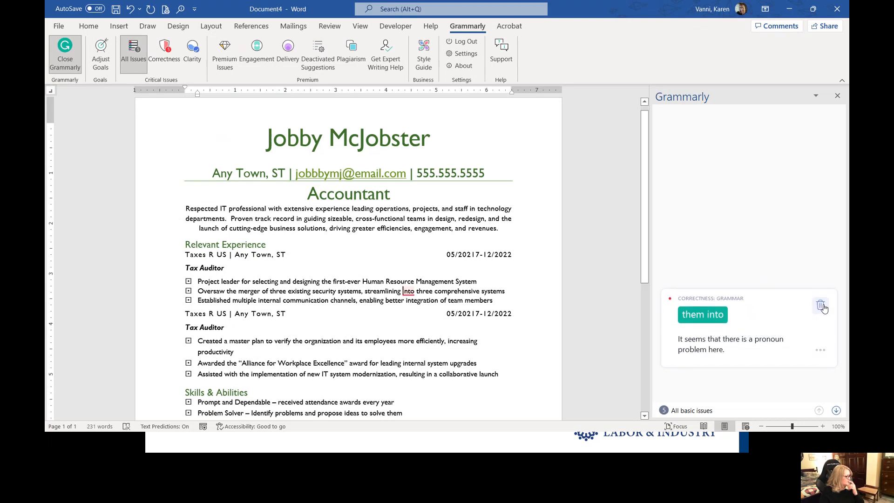
pyautogui.click(820, 304)
# Accept Grammarly's corrections "a deeper" in the Critical Thinking bullet and "Graduated" in the Education bullet.
pyautogui.scroll(-4, 760, 292)
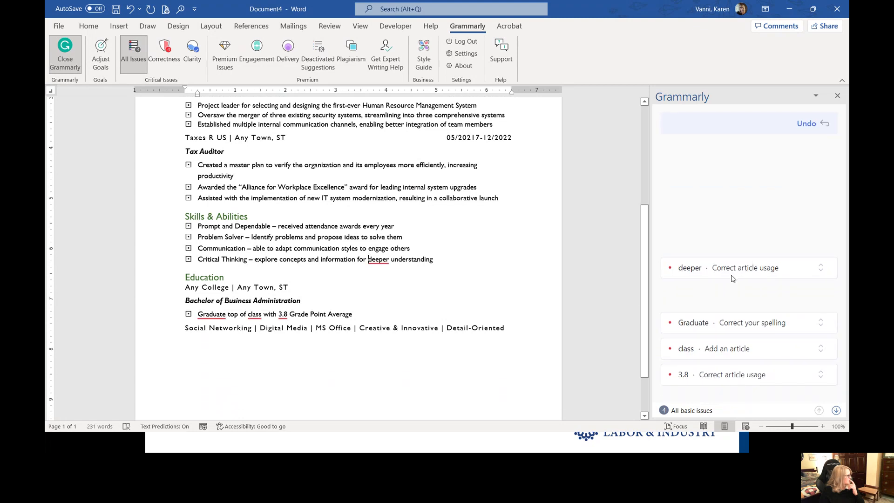
pyautogui.click(732, 278)
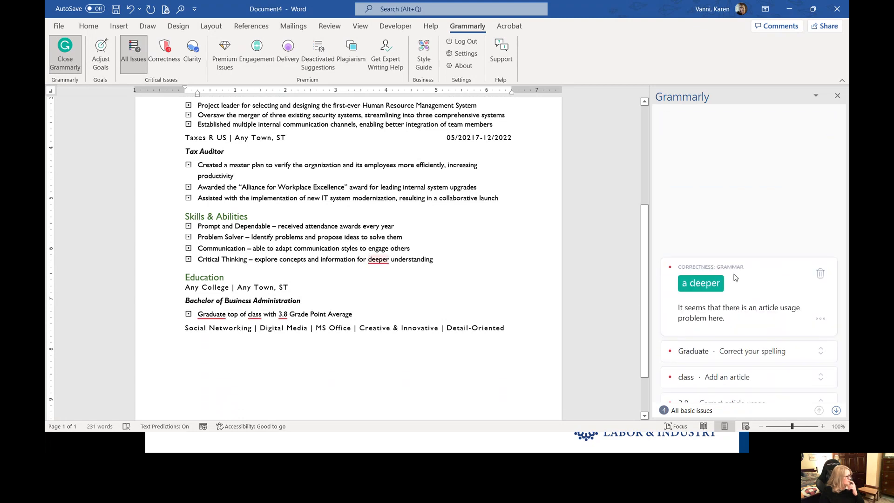
pyautogui.click(699, 284)
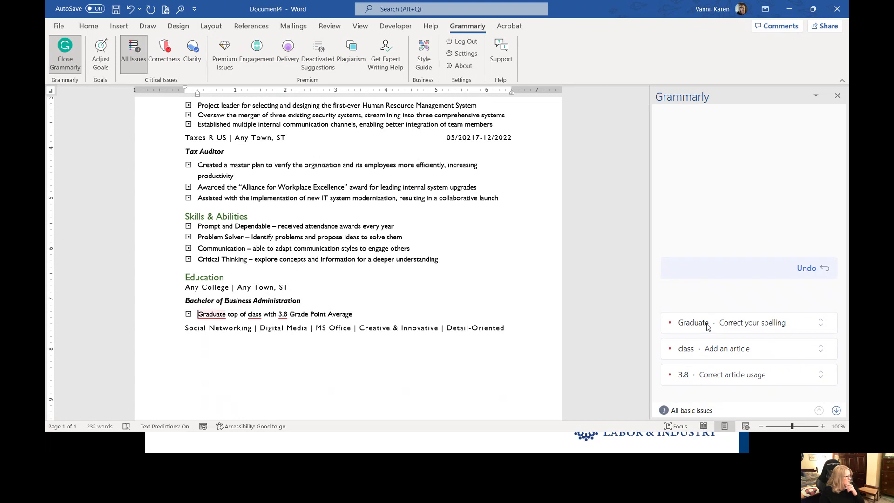
pyautogui.click(706, 326)
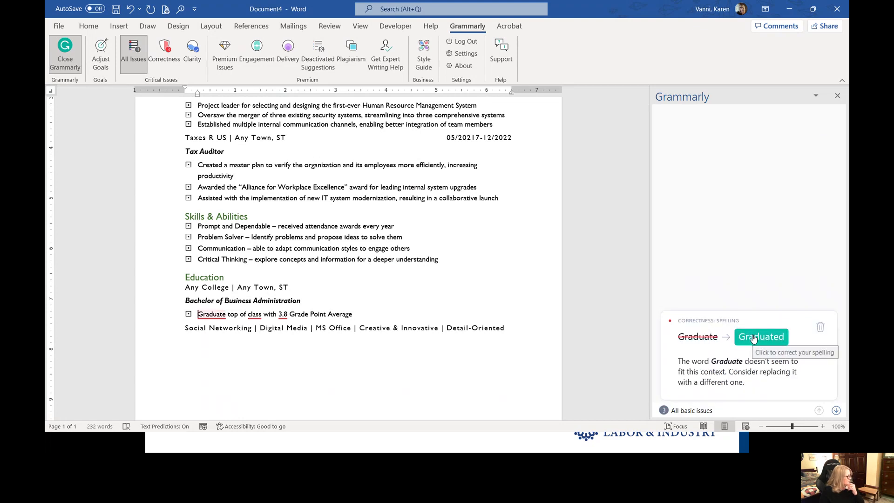
pyautogui.click(754, 339)
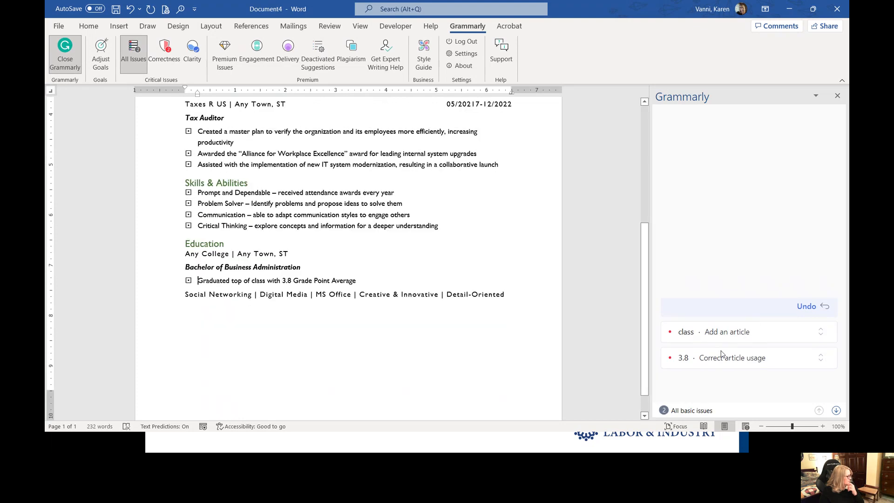
# Accept Grammarly's article corrections "the class" and "a 3.8" in the Education bullet and close Grammarly.
pyautogui.click(720, 355)
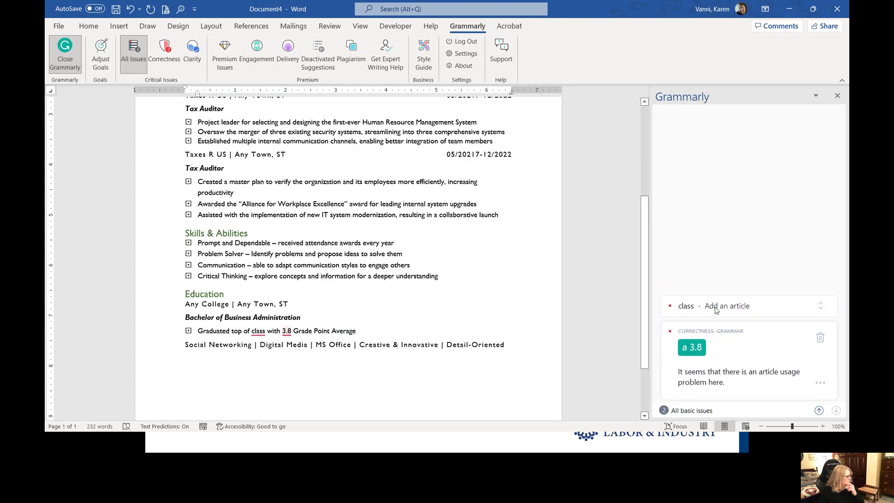
pyautogui.click(715, 308)
pyautogui.click(712, 325)
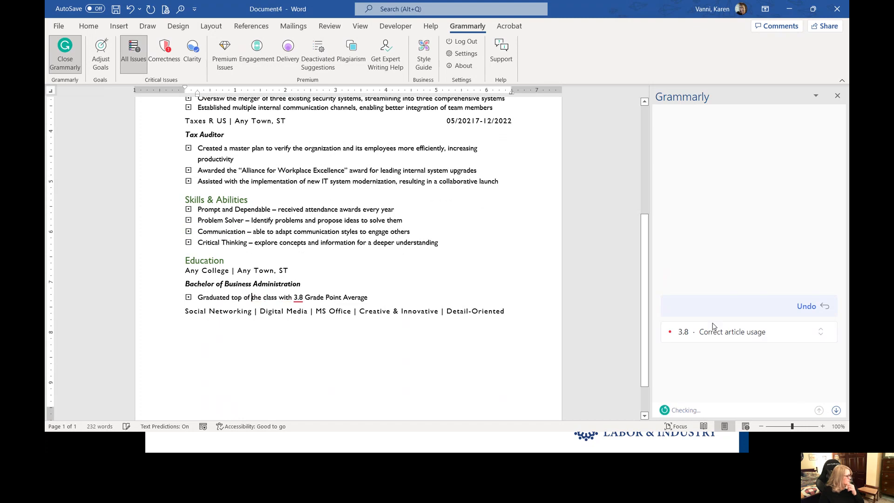
pyautogui.click(721, 336)
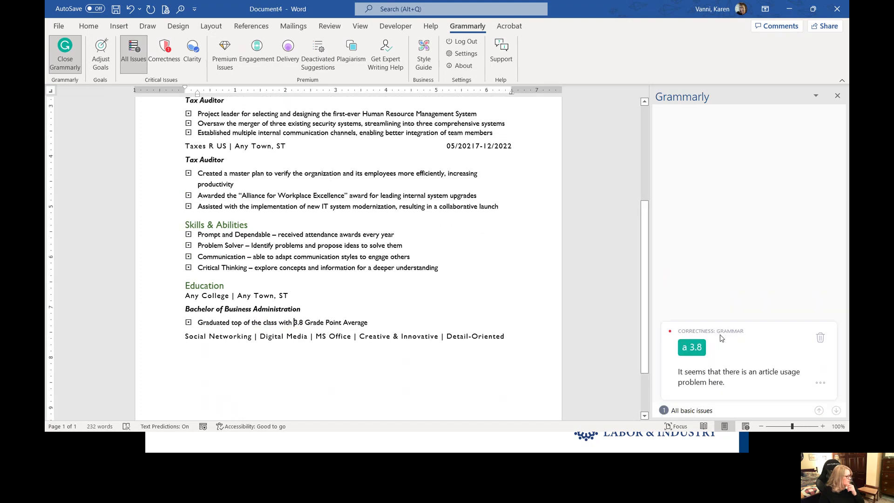
pyautogui.click(691, 348)
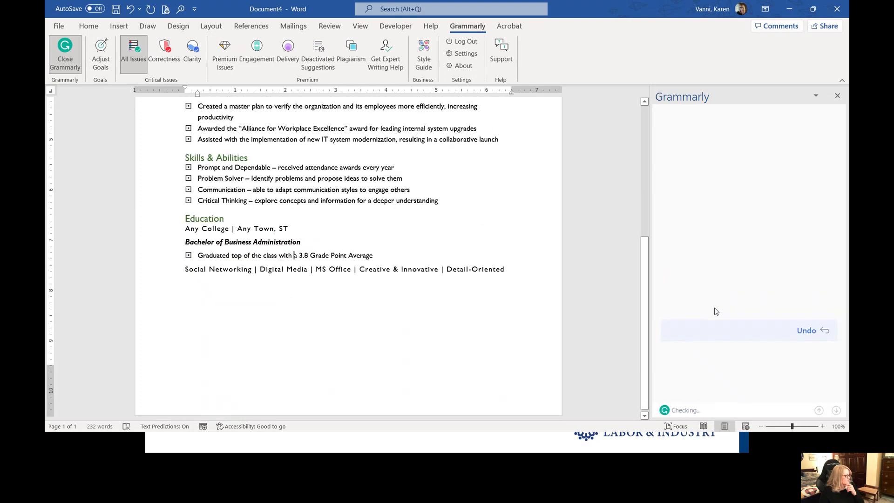
pyautogui.click(837, 96)
pyautogui.scroll(2, 614, 200)
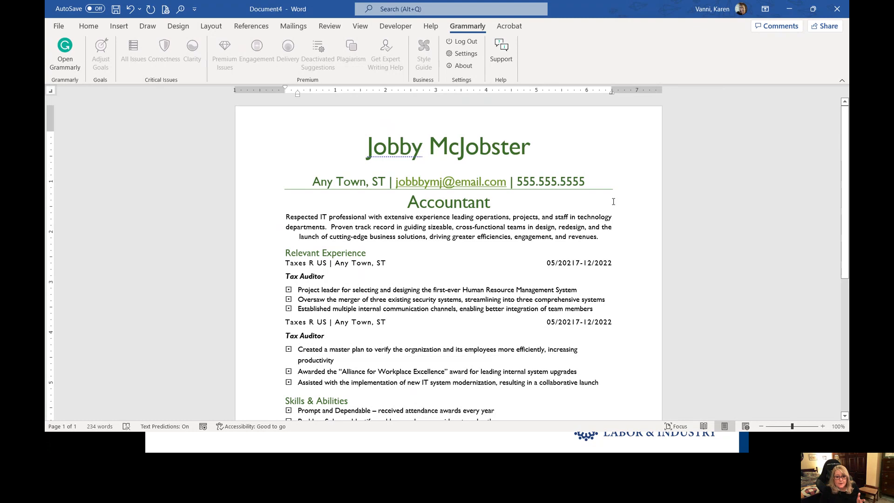
# Run Word's Editor proofing check on the résumé.
pyautogui.click(332, 27)
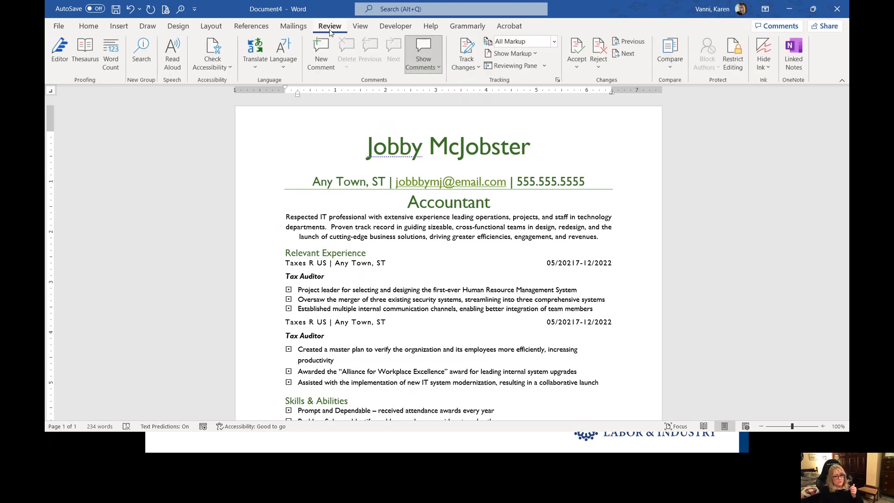
pyautogui.click(61, 49)
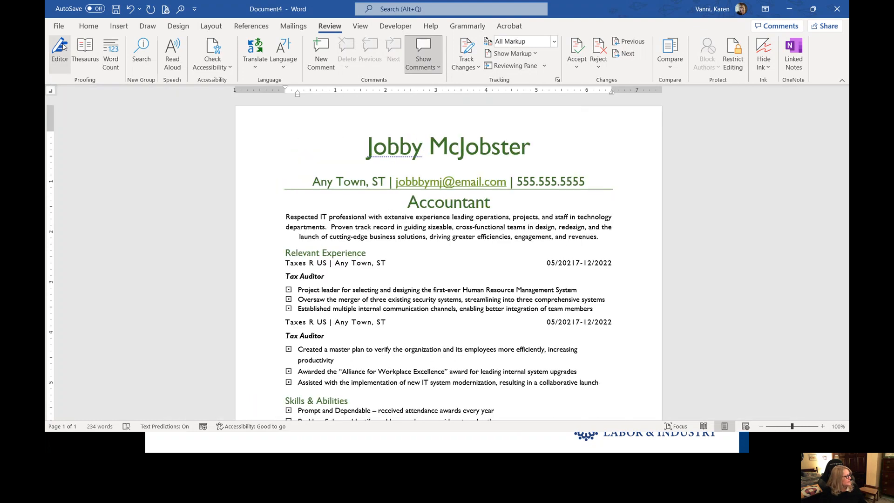
pyautogui.click(52, 49)
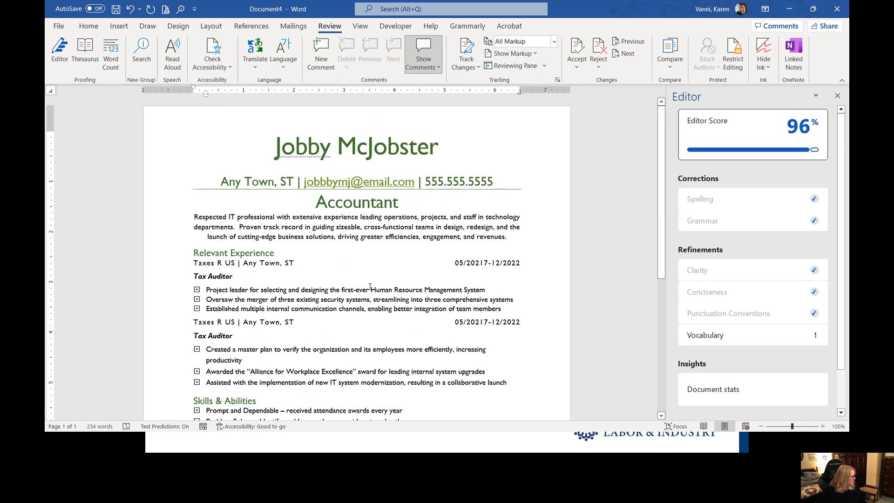
# Misspell "selecting" as "seleccting" in the first Tax Auditor bullet and correct it with Editor's spelling suggestion.
pyautogui.click(268, 290)
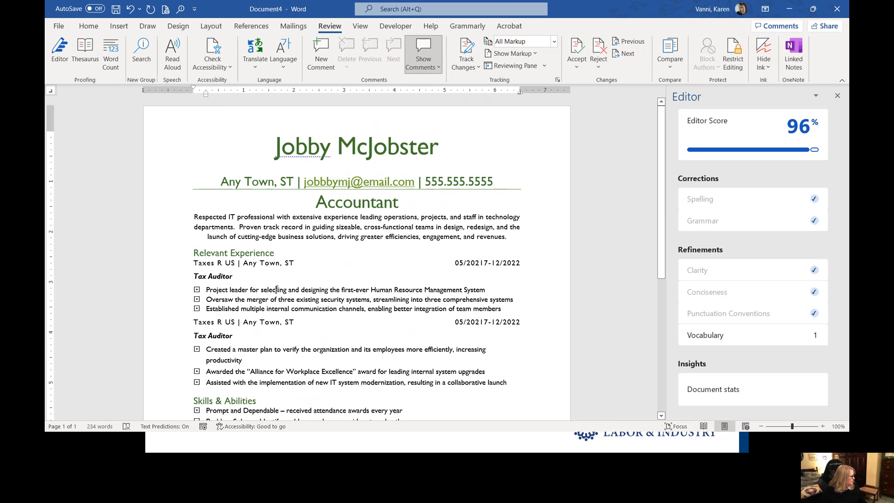
pyautogui.write('c')
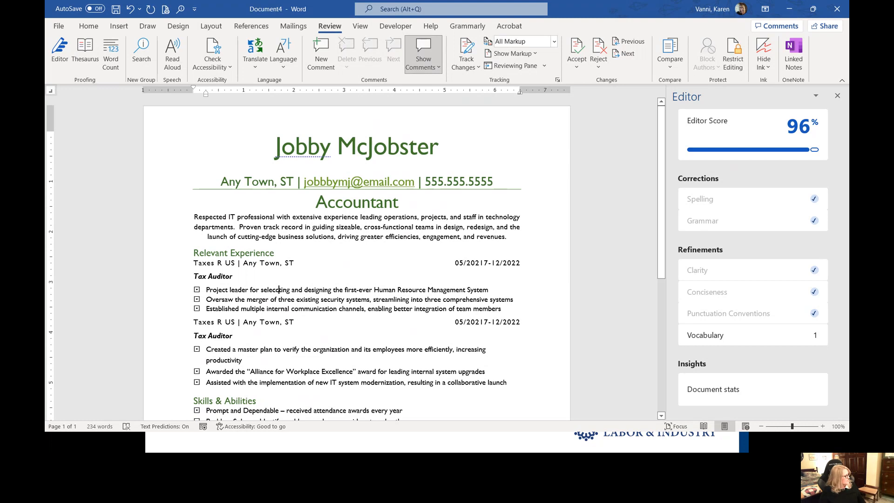
pyautogui.press('BackSpace')
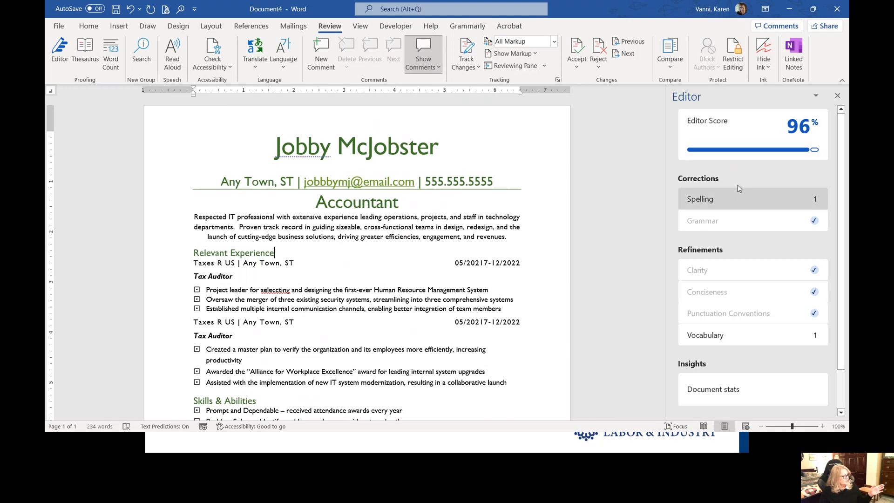
pyautogui.click(721, 205)
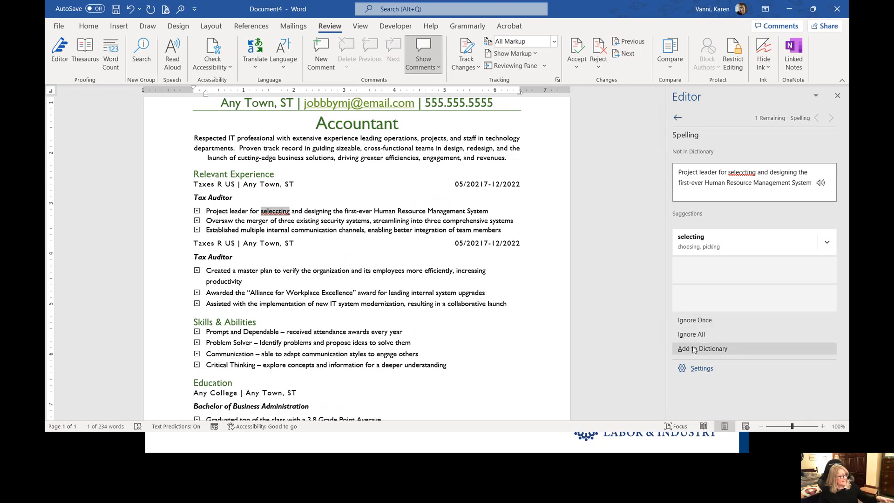
pyautogui.click(693, 237)
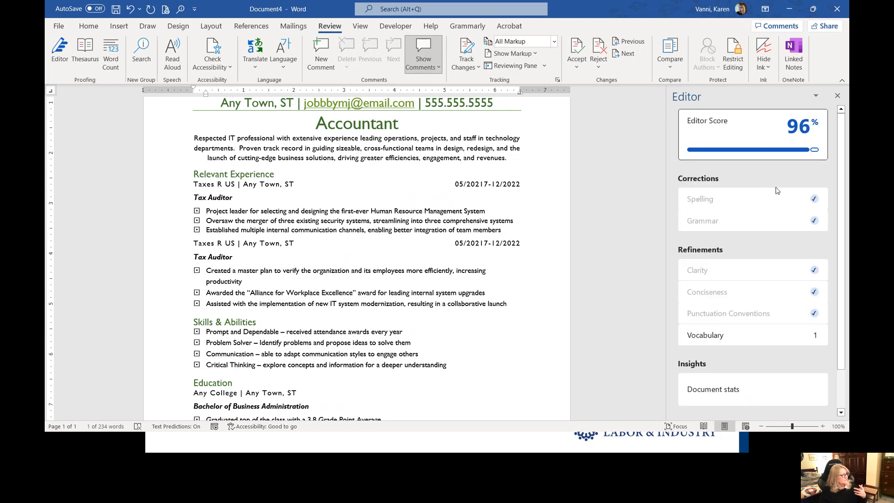
# Ignore Editor's vocabulary flag on the name in the résumé heading once and close Editor.
pyautogui.click(730, 337)
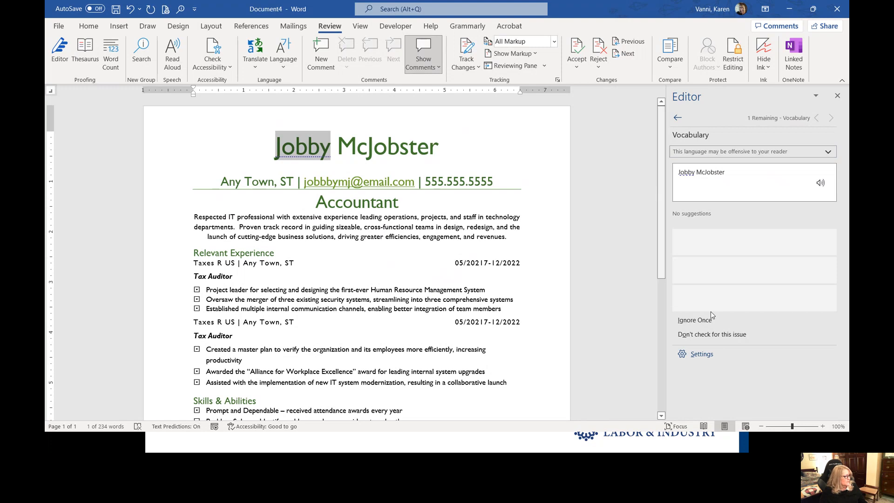
pyautogui.click(695, 321)
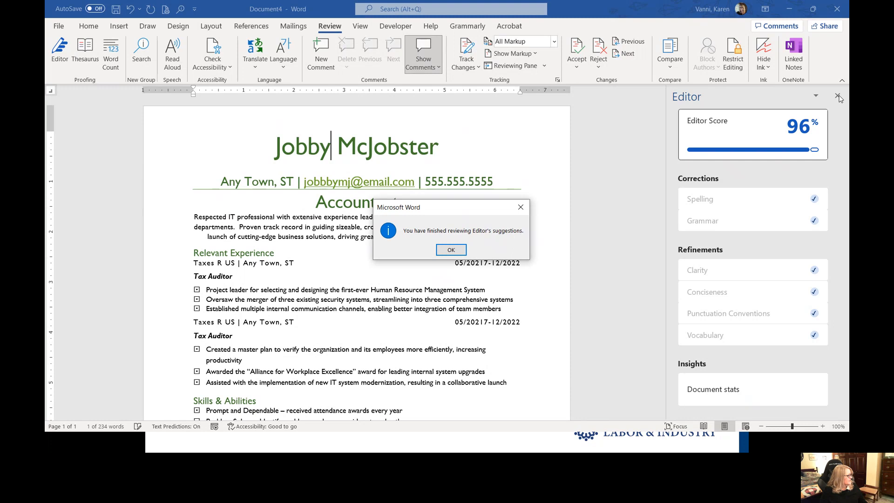
pyautogui.click(452, 249)
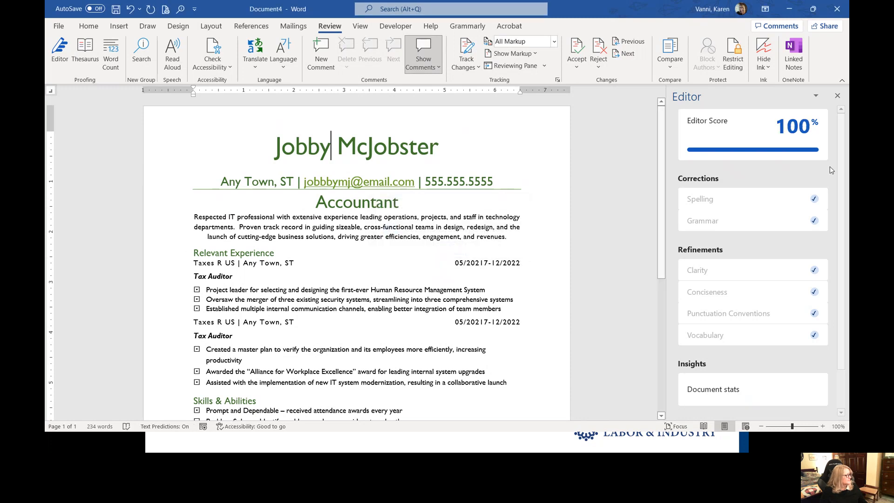
pyautogui.click(836, 95)
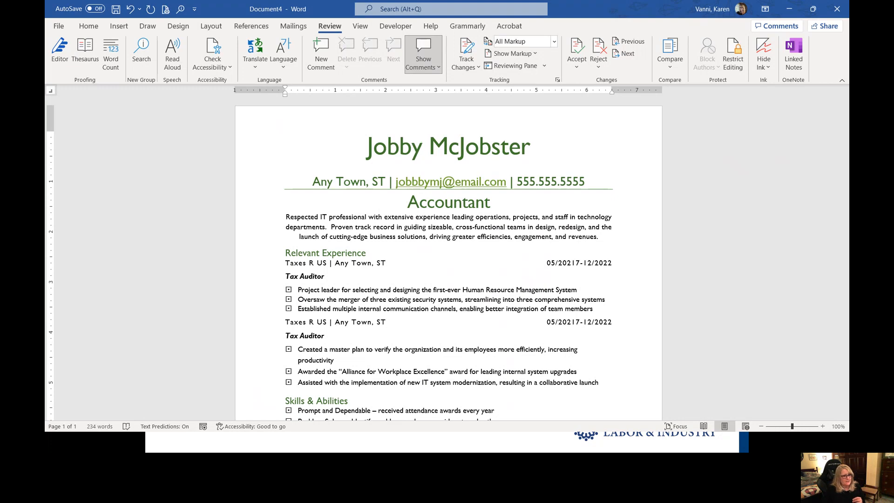
pyautogui.hotkey('alt', 'Tab')
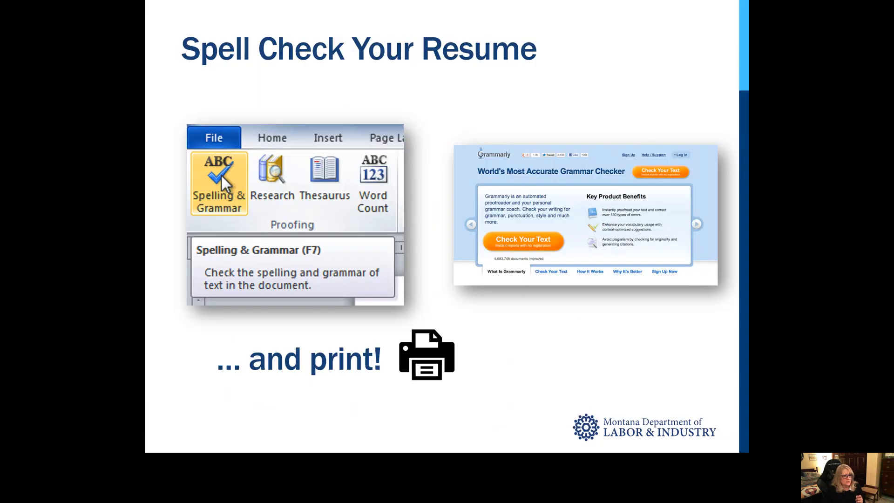
pyautogui.press('Right')
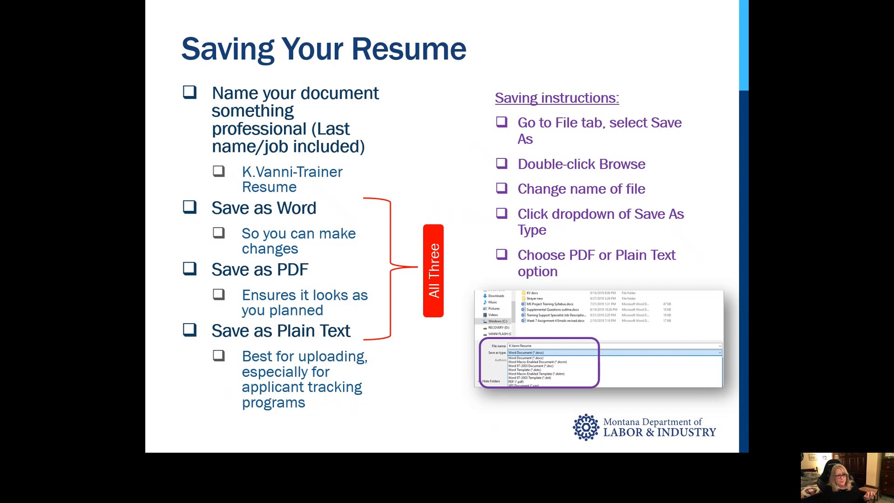
pyautogui.hotkey('alt', 'Tab')
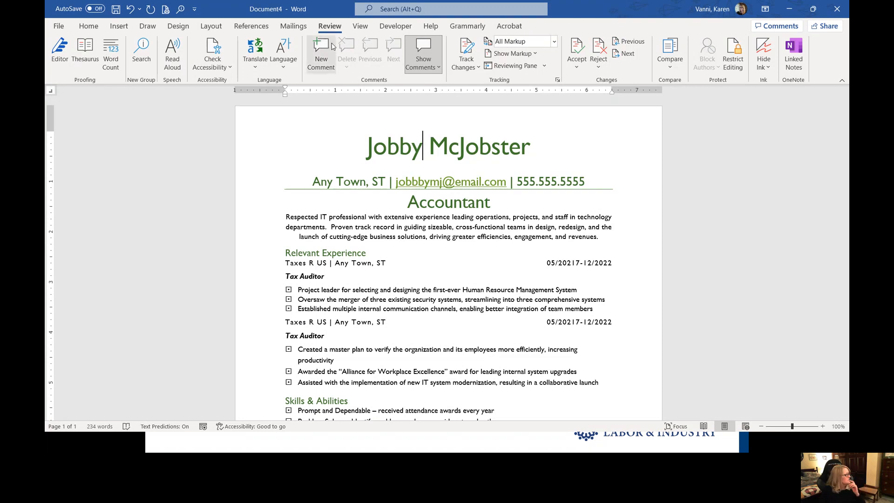
# Show gridlines on the page, examine the alignment of the résumé's text from heading to last line, and hide the gridlines.
pyautogui.click(359, 26)
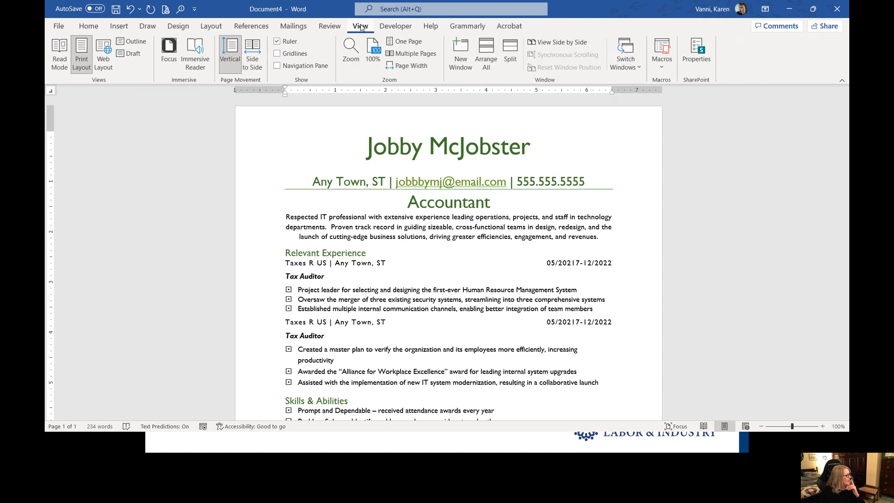
pyautogui.click(306, 82)
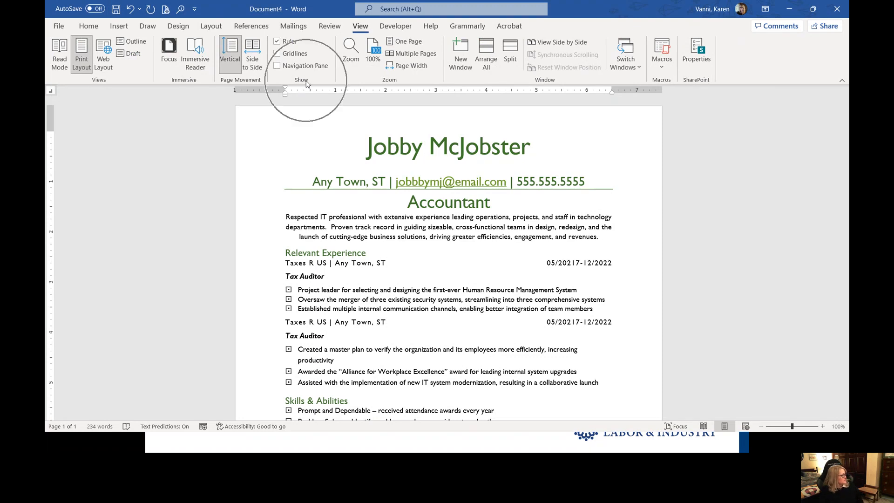
pyautogui.press('ctrl')
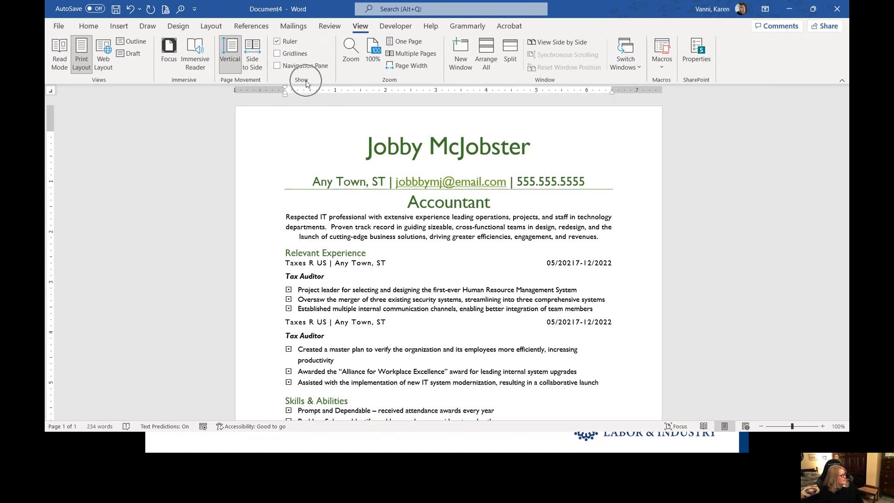
pyautogui.click(290, 55)
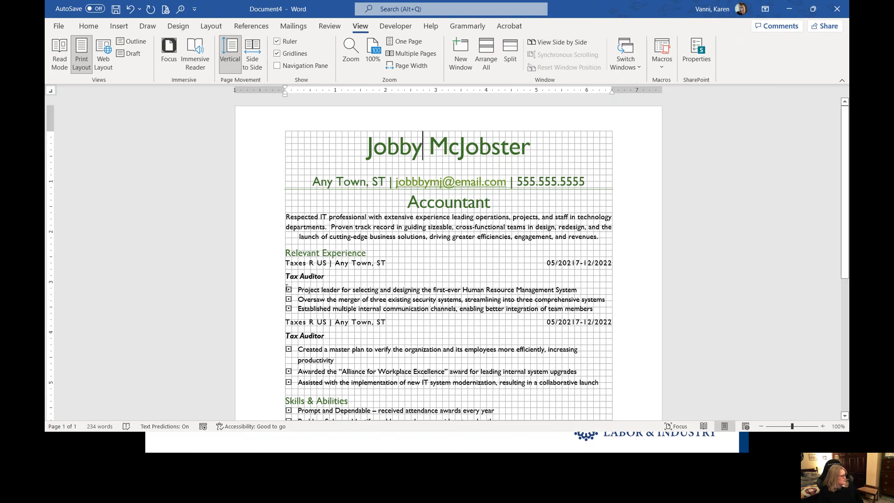
pyautogui.scroll(-2, 296, 349)
pyautogui.scroll(-1, 301, 259)
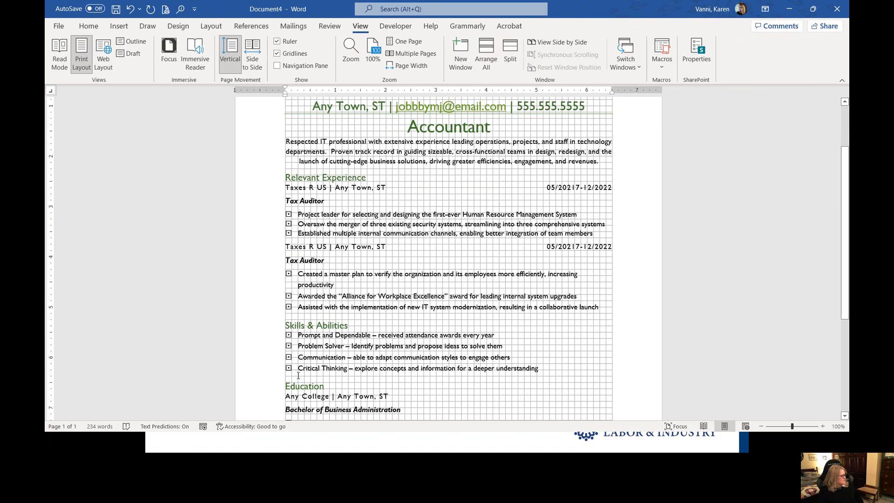
pyautogui.scroll(-2, 300, 406)
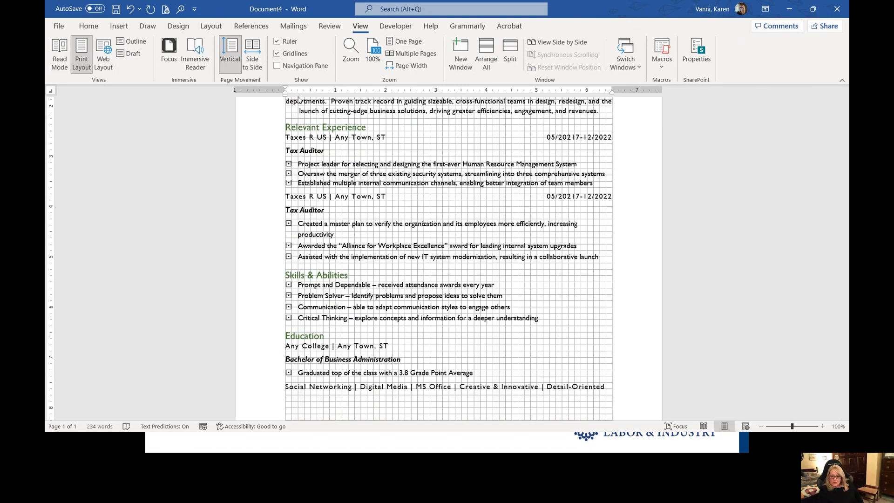
pyautogui.scroll(4, 298, 99)
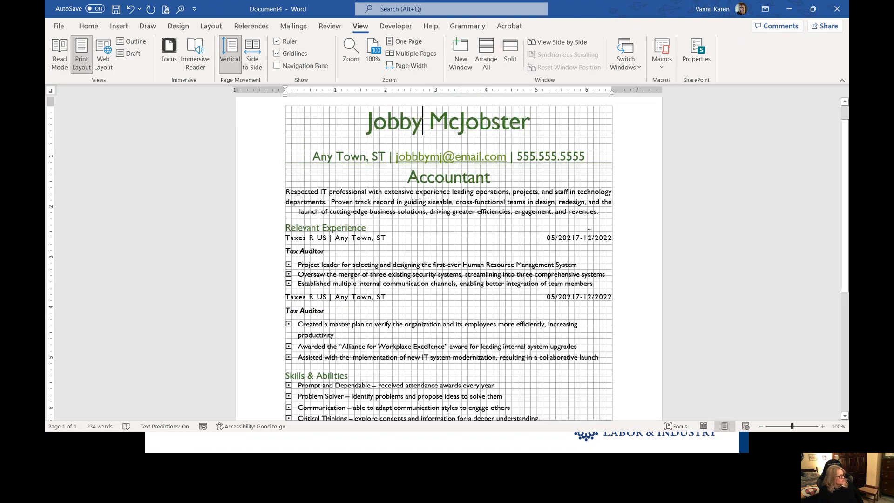
pyautogui.scroll(-3, 587, 253)
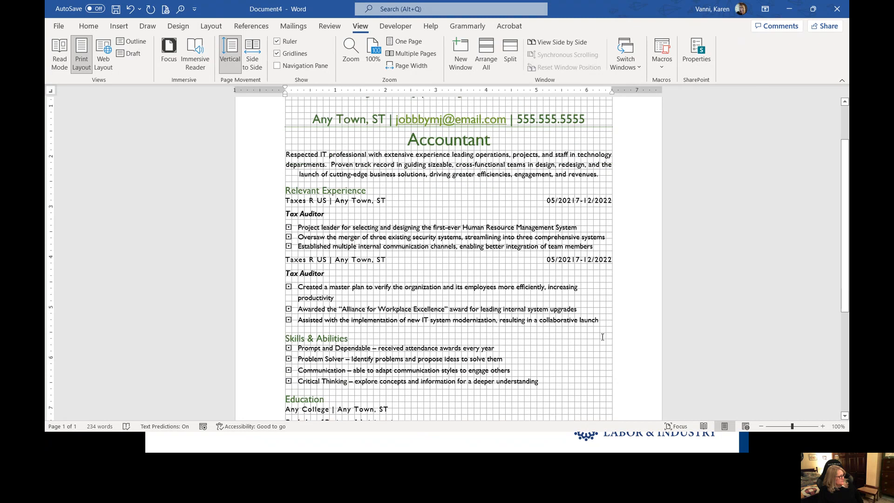
pyautogui.scroll(-5, 588, 253)
pyautogui.scroll(8, 600, 269)
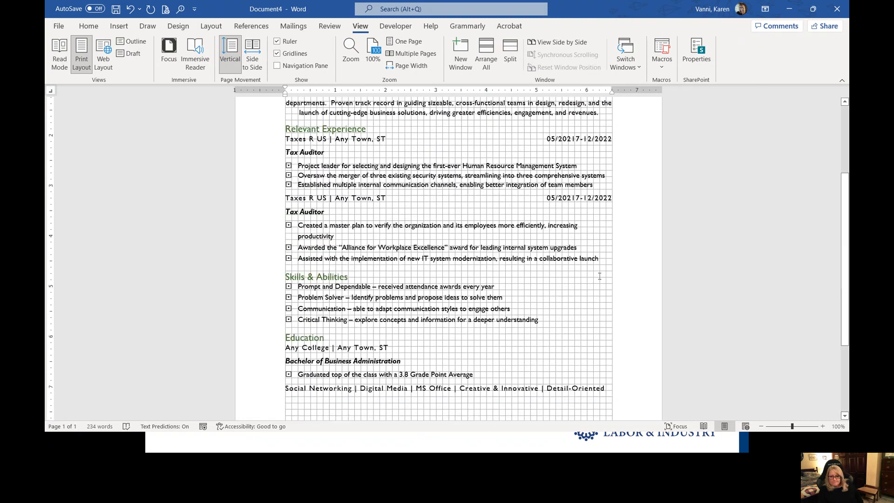
pyautogui.scroll(1, 602, 271)
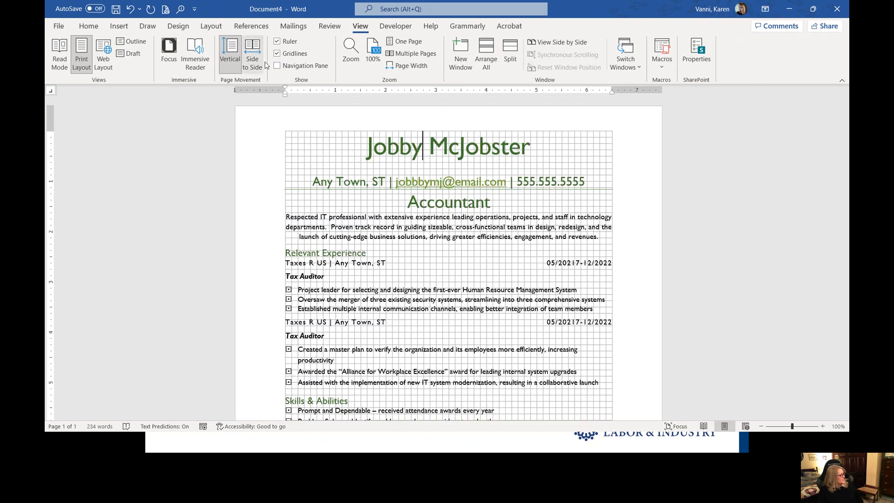
pyautogui.click(277, 53)
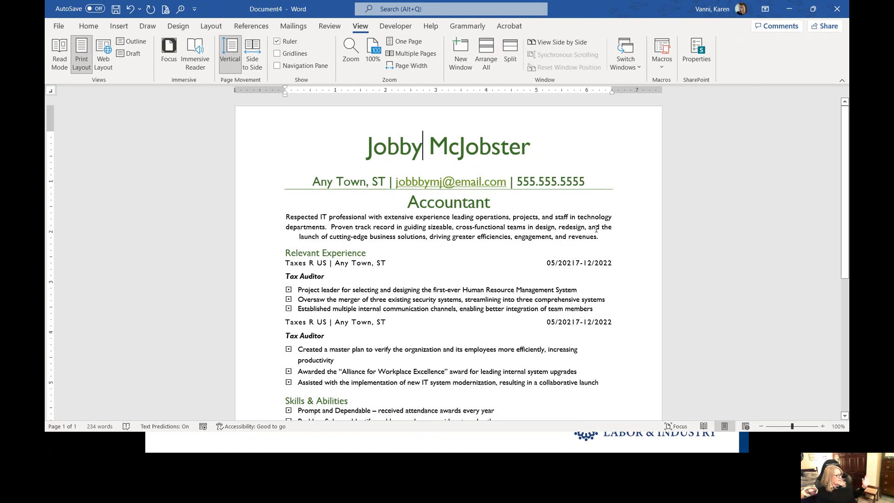
# Try enlarging the bulleted text under both Tax Auditor jobs, Skills & Abilities and Education to 11 pt, and undo the size change.
pyautogui.scroll(-3, 471, 167)
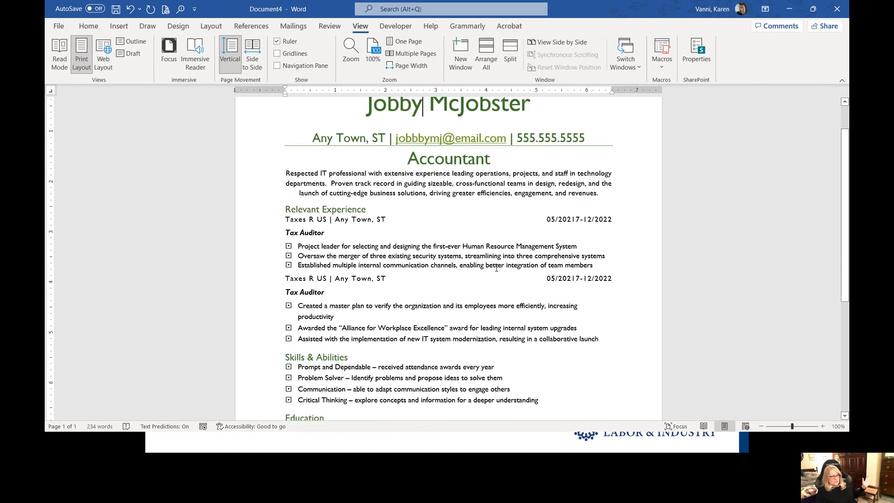
pyautogui.scroll(-10, 471, 167)
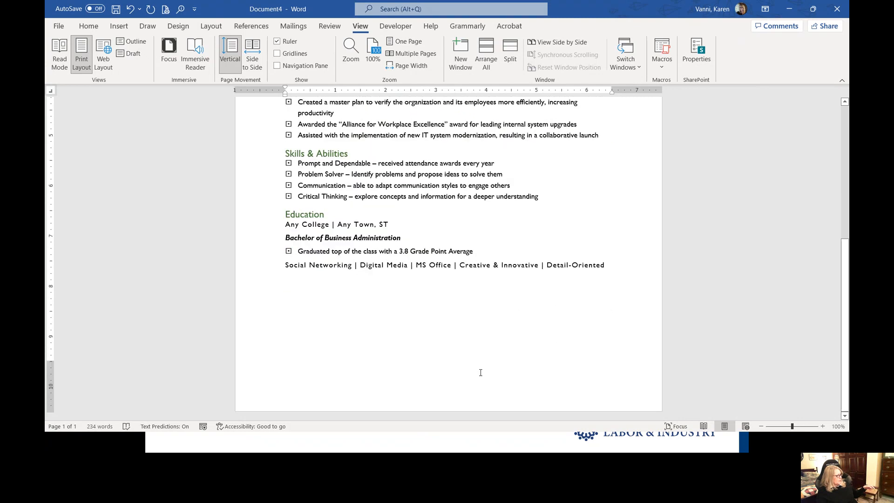
pyautogui.scroll(12, 505, 274)
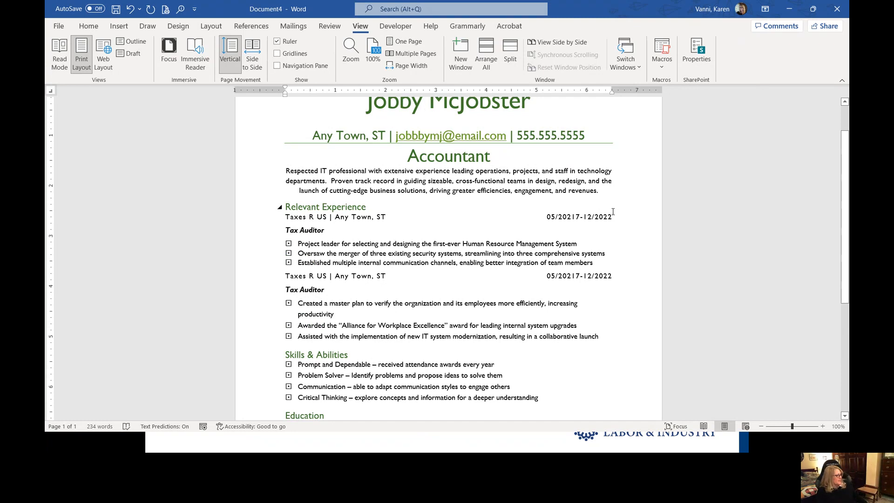
pyautogui.scroll(-3, 591, 326)
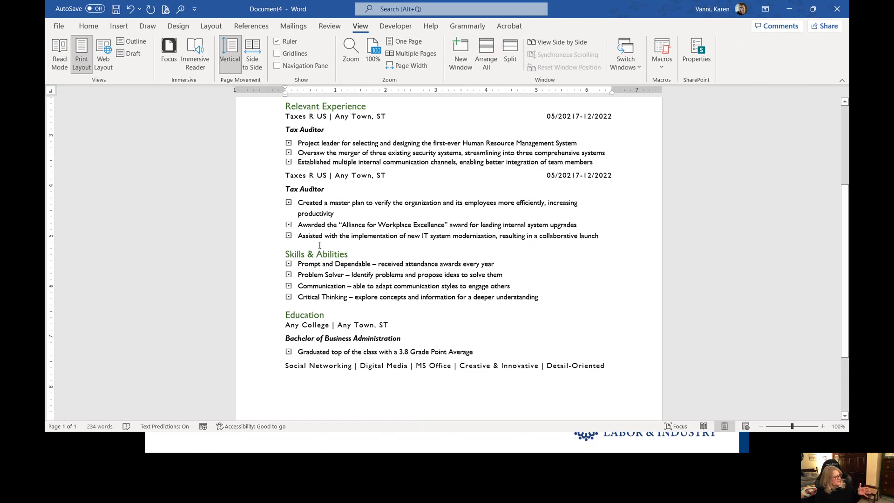
pyautogui.moveTo(480, 350); pyautogui.dragTo(298, 352)
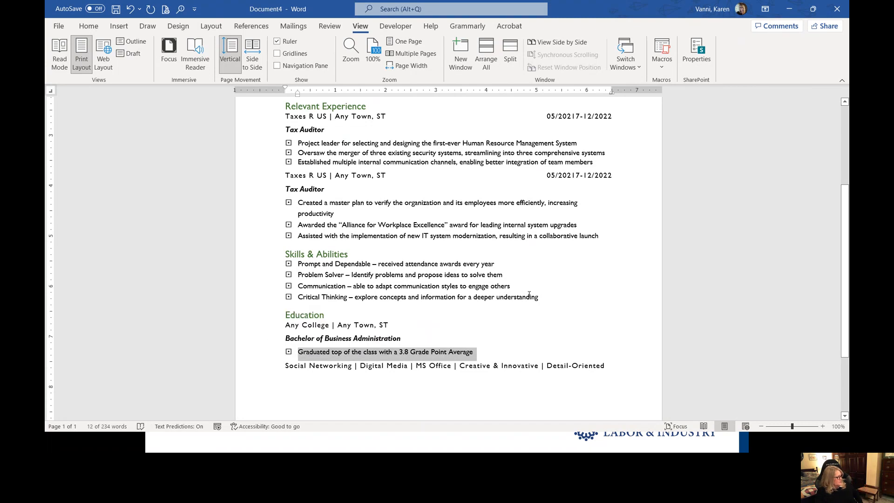
pyautogui.moveTo(540, 304); pyautogui.dragTo(259, 263)
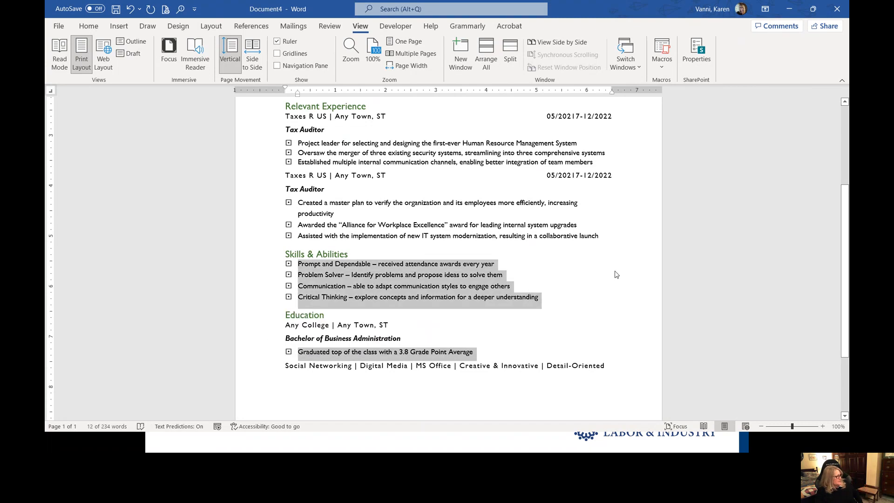
pyautogui.moveTo(564, 240); pyautogui.dragTo(287, 205)
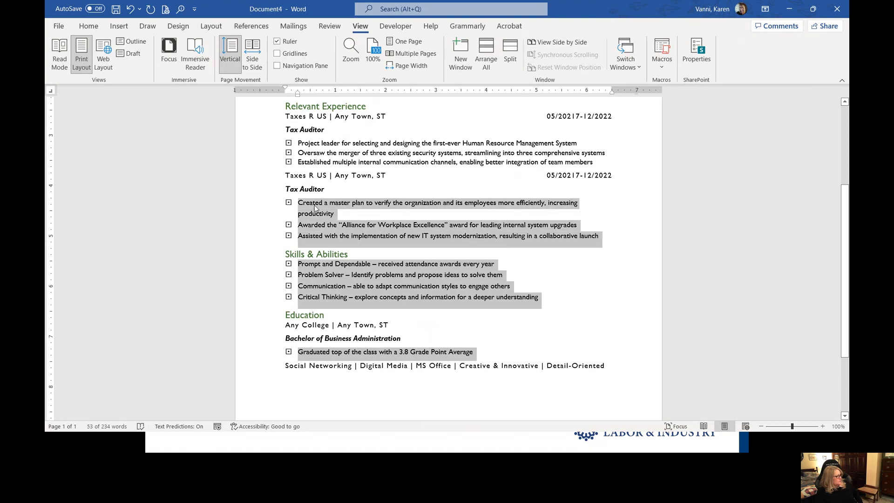
pyautogui.moveTo(594, 165); pyautogui.dragTo(300, 150)
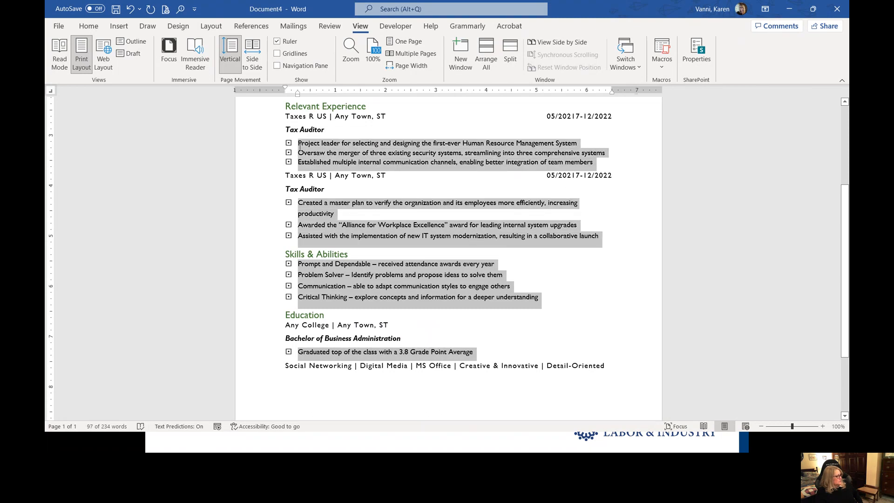
pyautogui.scroll(3, 546, 176)
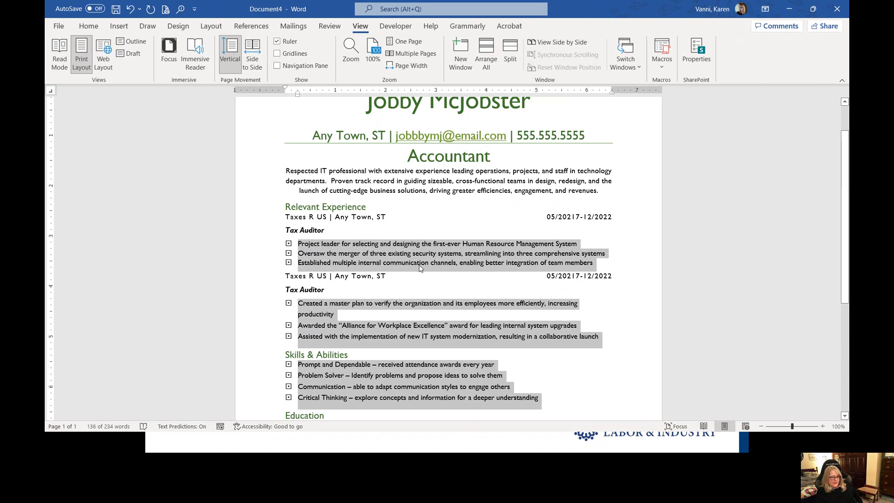
pyautogui.click(89, 26)
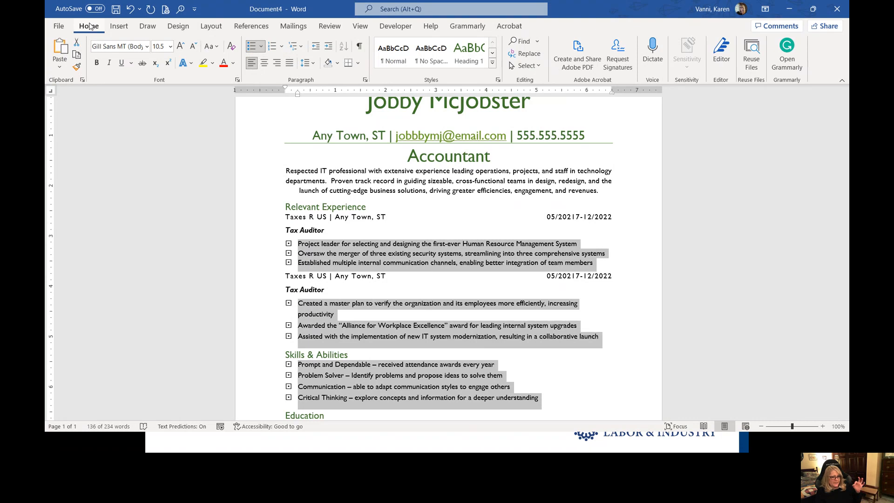
pyautogui.click(181, 48)
pyautogui.scroll(-5, 281, 312)
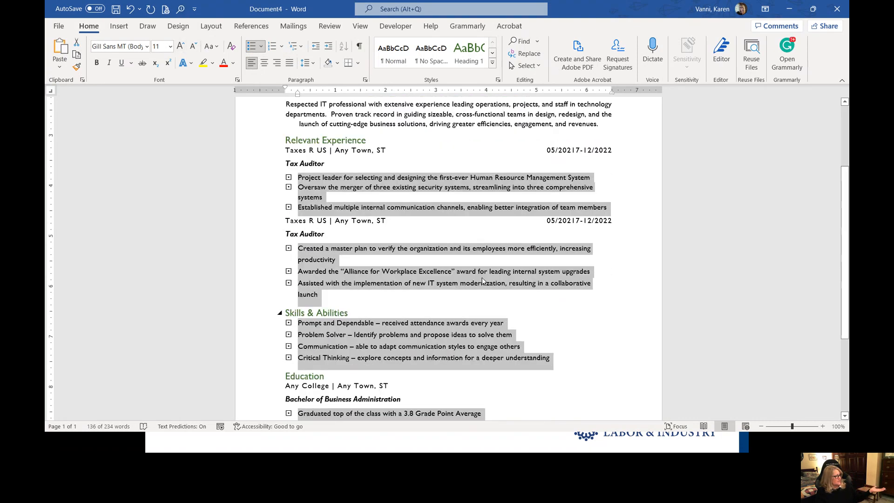
pyautogui.scroll(5, 483, 278)
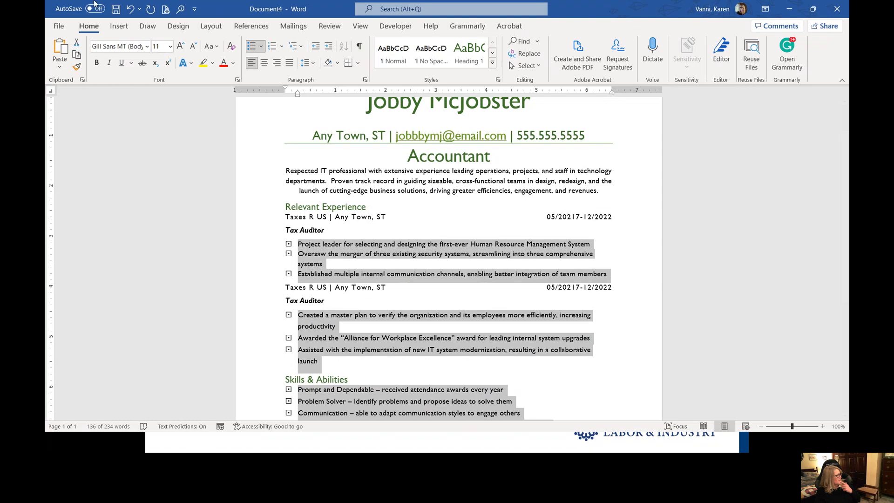
pyautogui.click(130, 9)
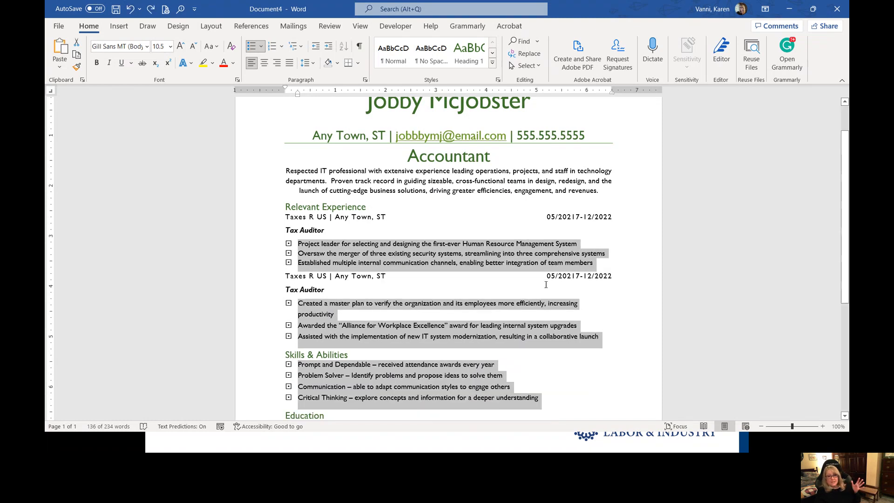
pyautogui.click(448, 244)
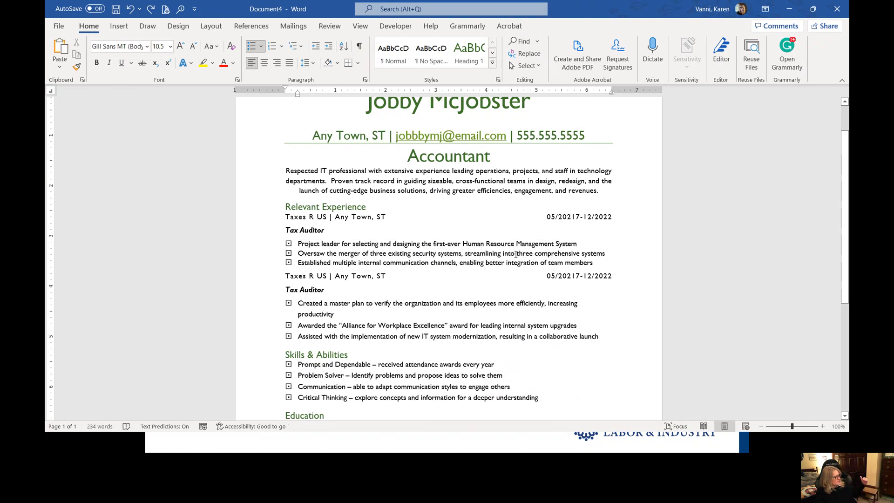
# Examine the spacing between the summary paragraph, the Relevant Experience heading and the sections below it.
pyautogui.scroll(-2, 517, 249)
pyautogui.scroll(3, 519, 248)
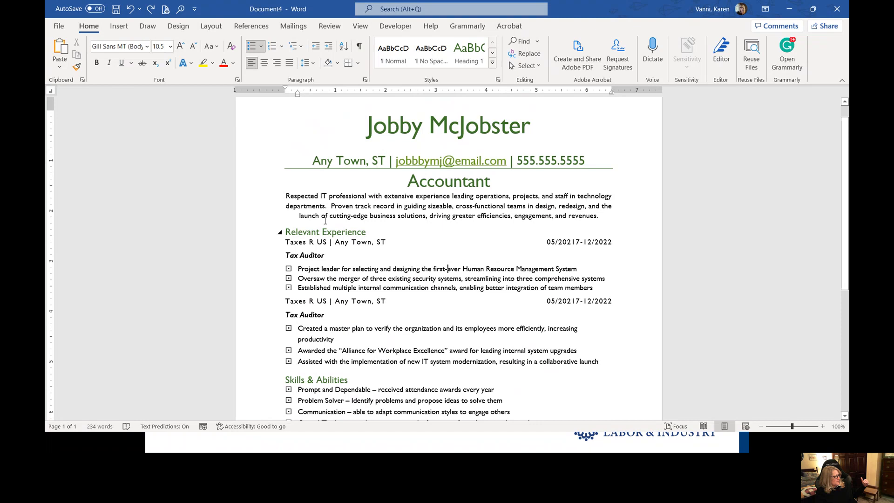
pyautogui.scroll(-2, 282, 232)
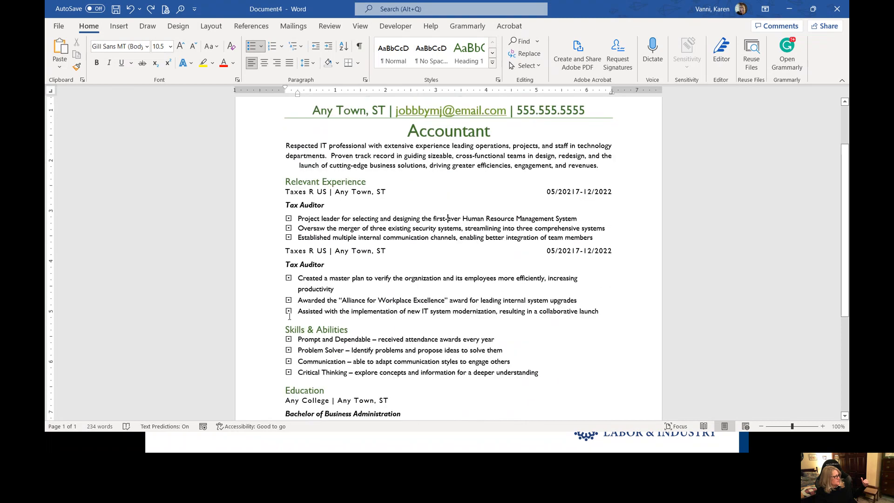
pyautogui.moveTo(306, 182); pyautogui.dragTo(363, 176)
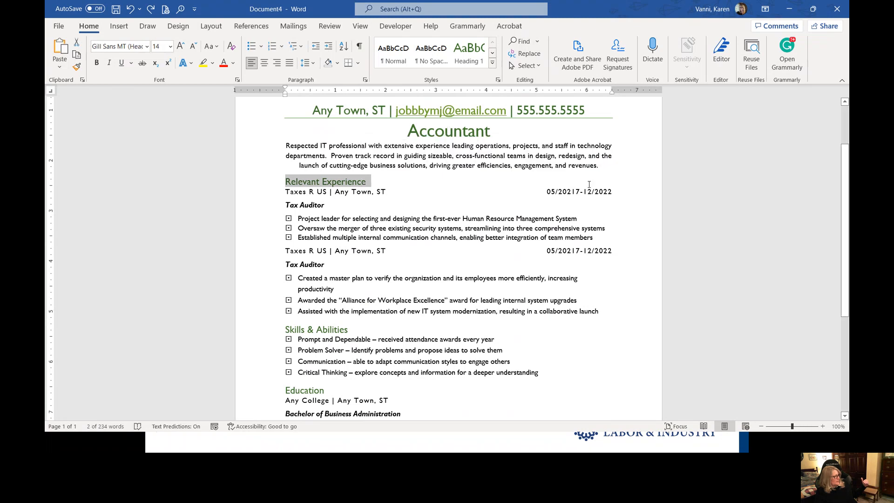
pyautogui.click(598, 165)
pyautogui.moveTo(599, 166); pyautogui.dragTo(312, 146)
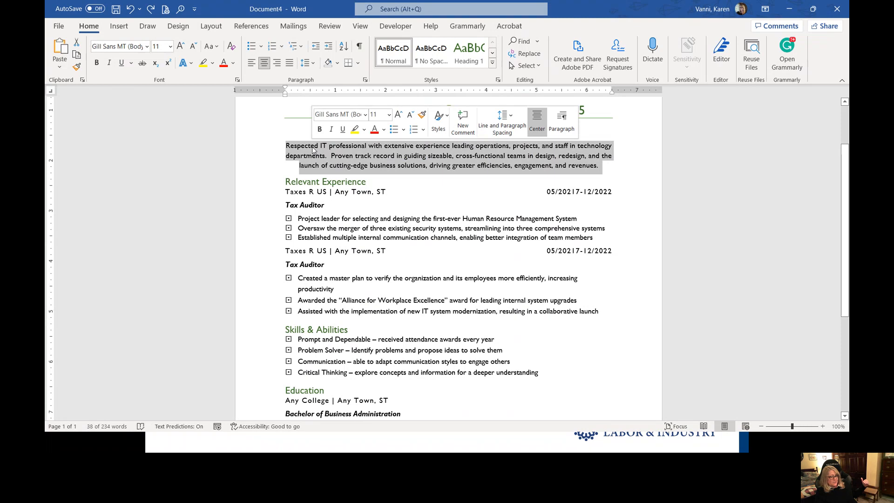
pyautogui.click(332, 182)
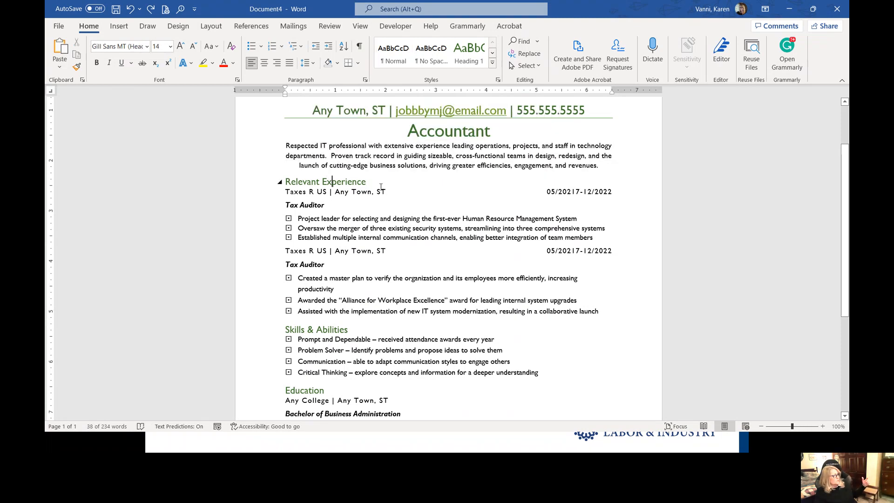
pyautogui.moveTo(371, 181); pyautogui.dragTo(286, 184)
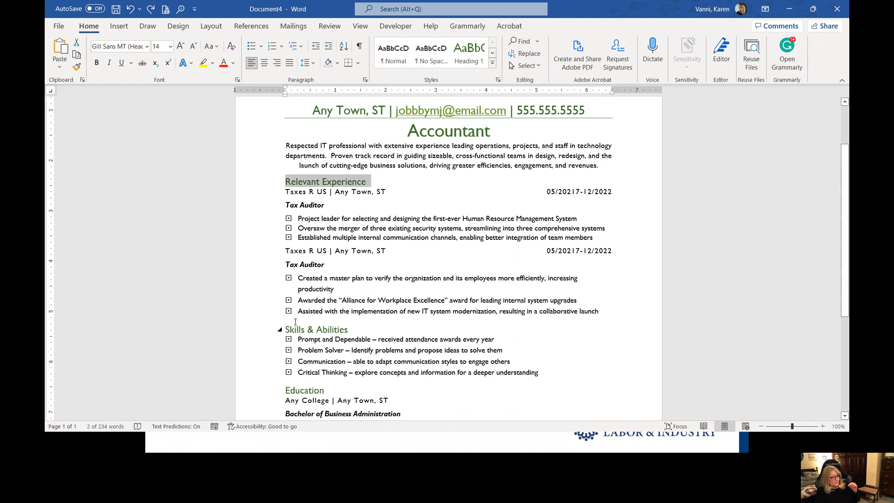
pyautogui.scroll(-2, 295, 322)
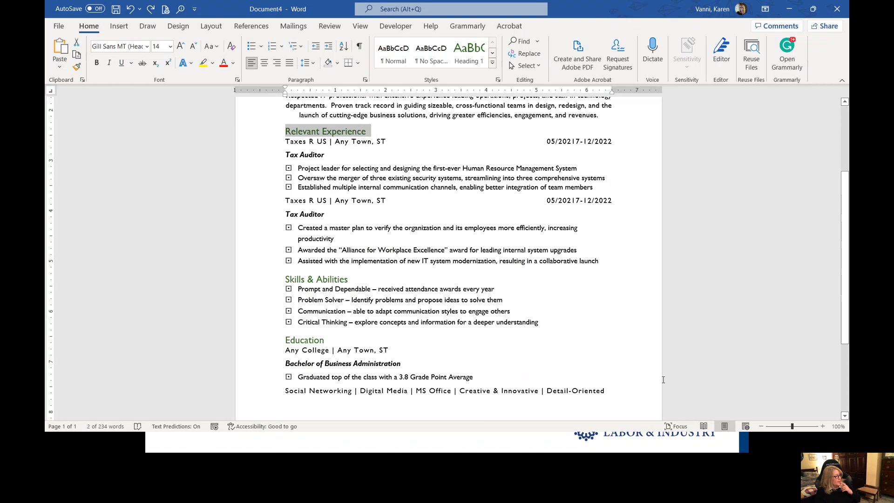
pyautogui.scroll(3, 670, 338)
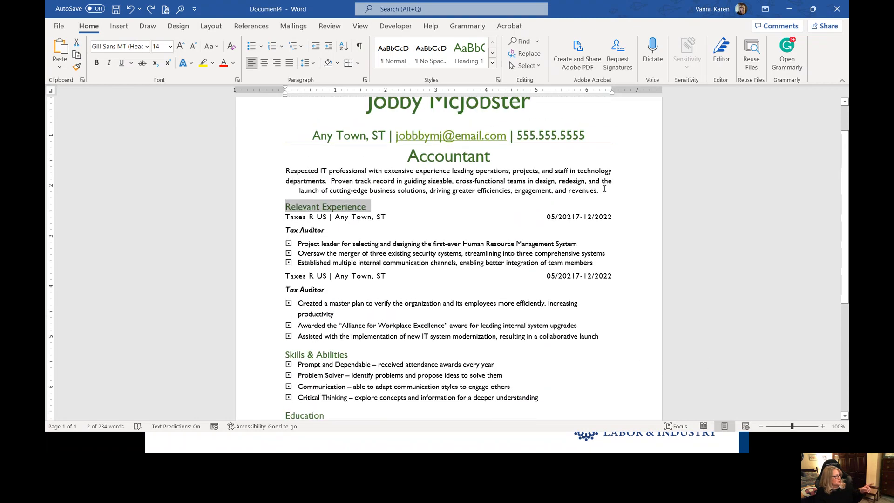
# Set the spacing after the summary paragraph under the Accountant title to 12 pt.
pyautogui.moveTo(609, 190); pyautogui.dragTo(456, 191)
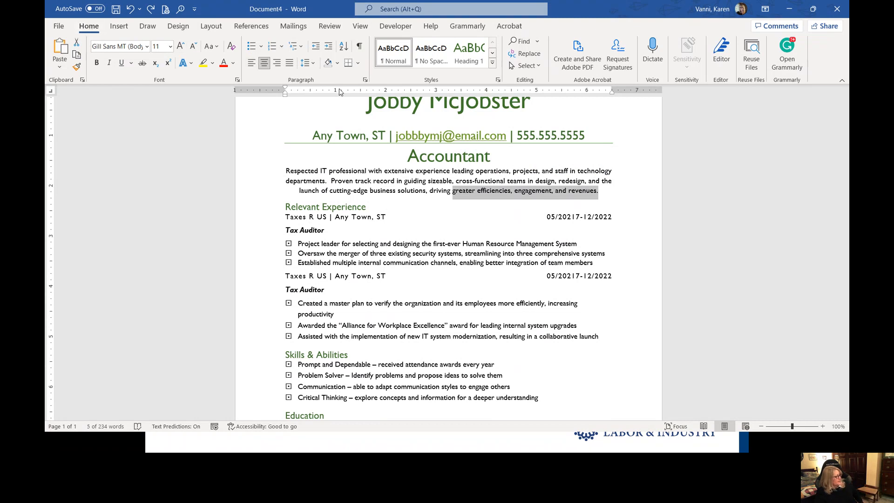
pyautogui.click(365, 81)
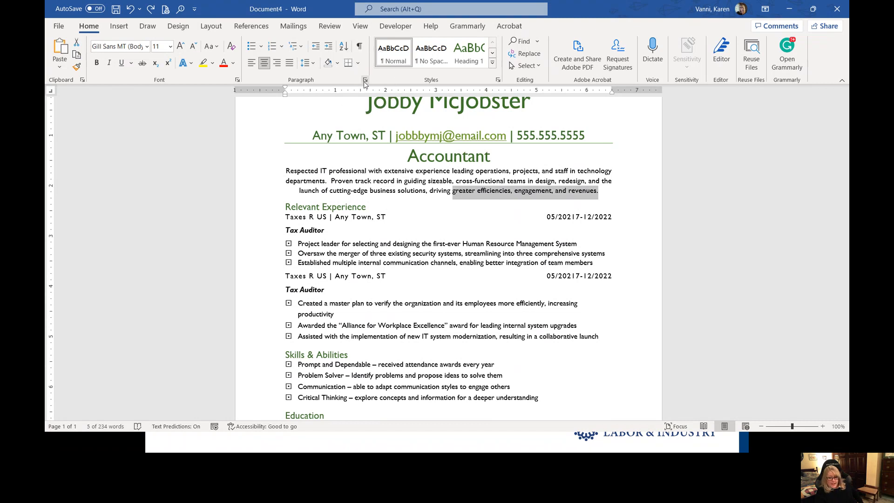
pyautogui.click(364, 81)
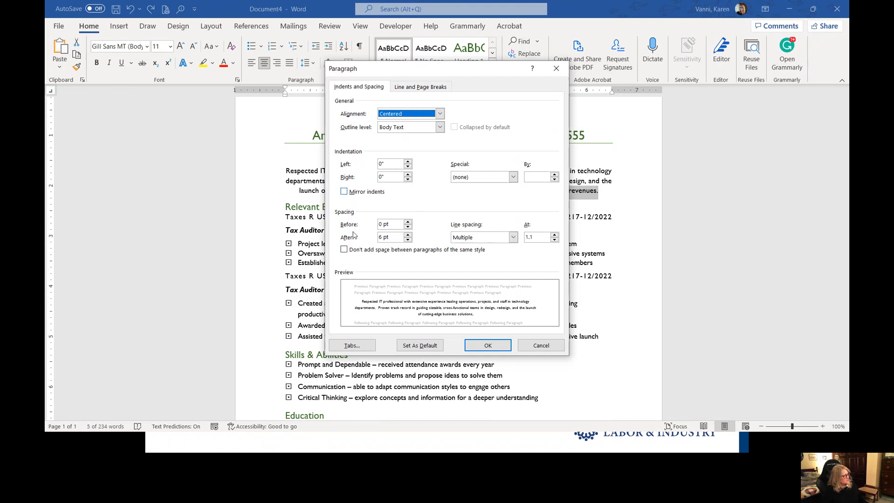
pyautogui.click(408, 235)
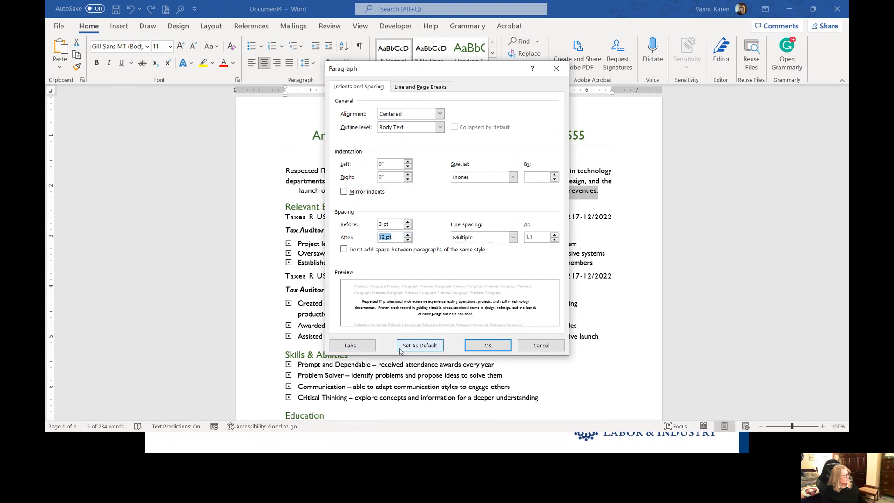
pyautogui.click(488, 345)
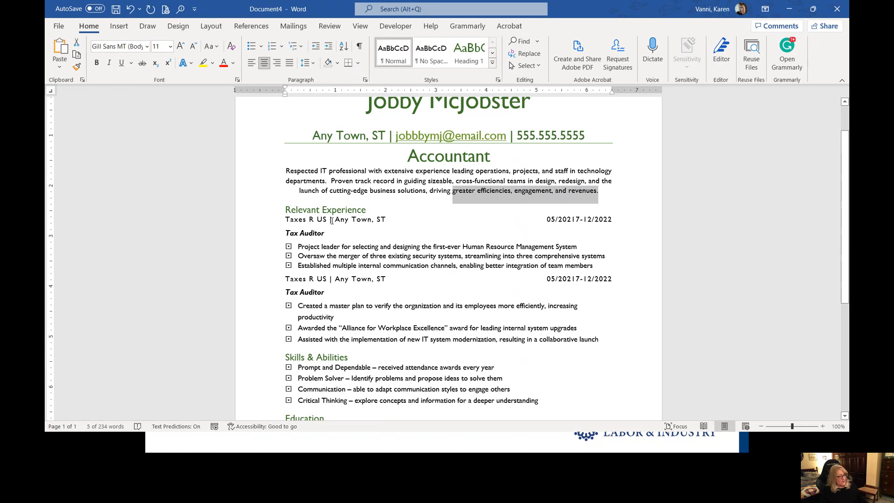
# Try to select the Relevant Experience, Skills & Abilities and Education headings together.
pyautogui.moveTo(375, 209); pyautogui.dragTo(286, 210)
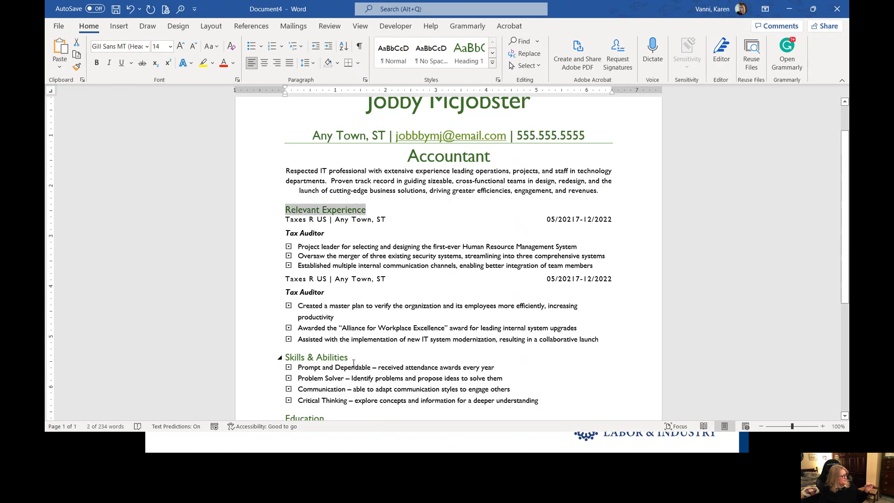
pyautogui.moveTo(353, 363); pyautogui.dragTo(303, 369)
pyautogui.scroll(-2, 326, 367)
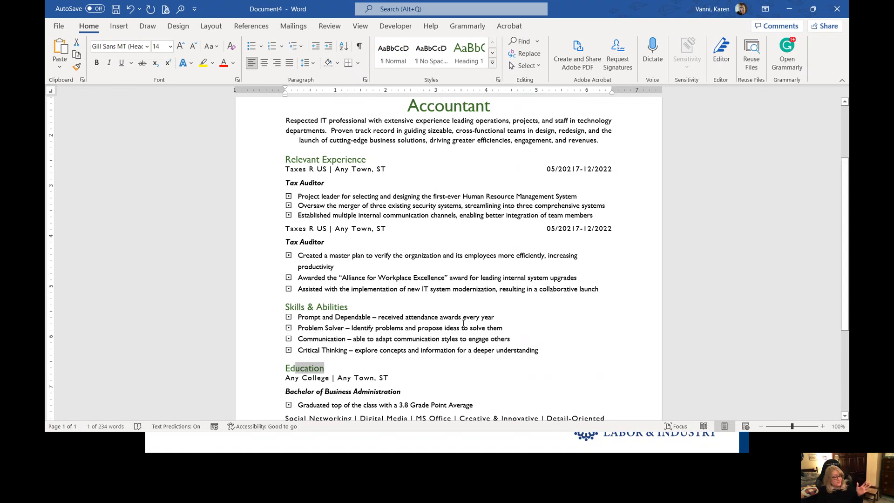
pyautogui.click(417, 284)
pyautogui.moveTo(326, 368); pyautogui.dragTo(284, 367)
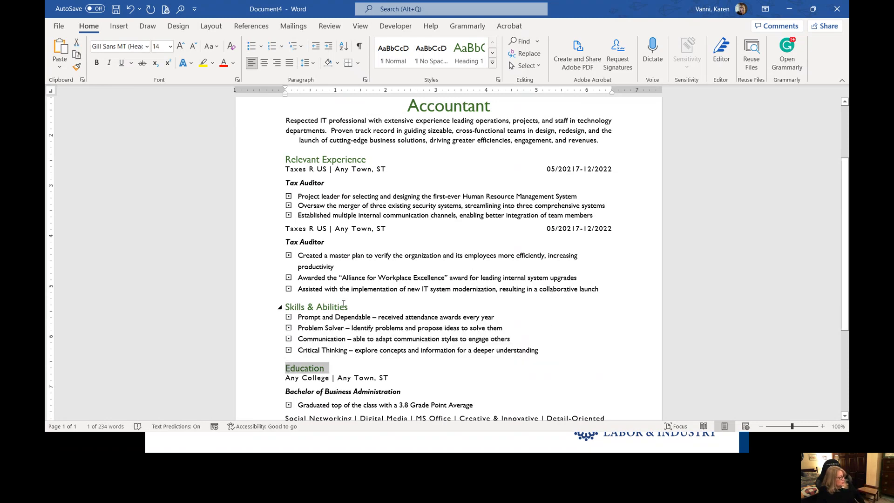
pyautogui.moveTo(329, 312); pyautogui.dragTo(284, 307)
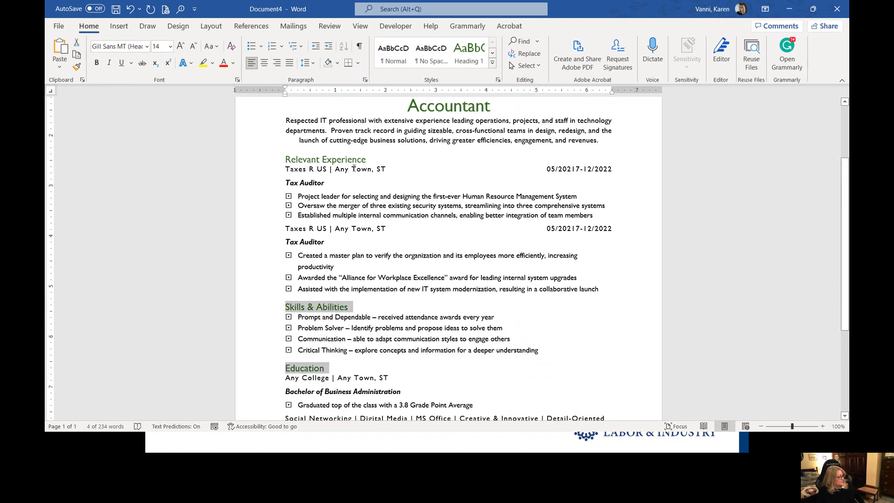
pyautogui.moveTo(397, 141); pyautogui.dragTo(298, 141)
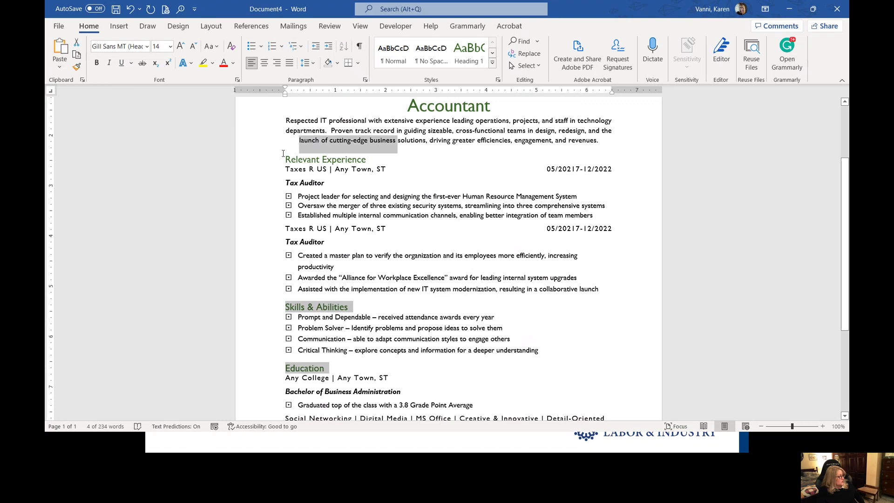
pyautogui.click(382, 159)
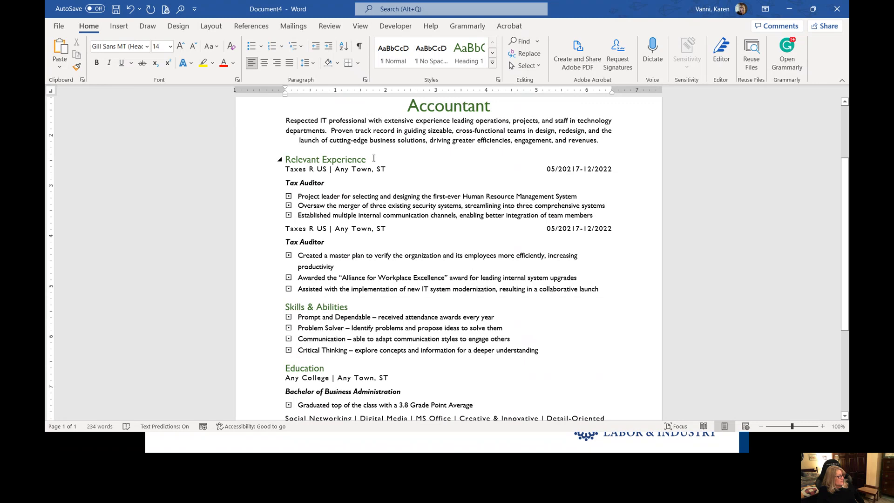
# Set the spacing after the Relevant Experience heading to 6 pt.
pyautogui.moveTo(370, 157); pyautogui.dragTo(286, 162)
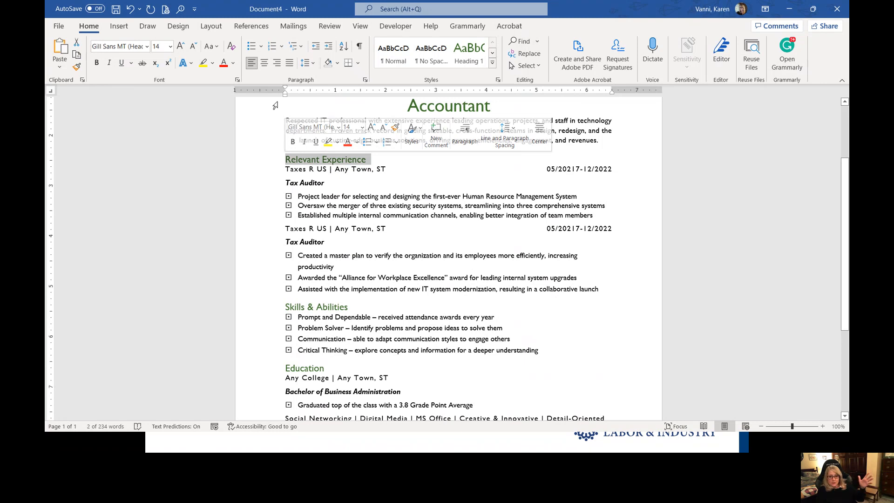
pyautogui.click(366, 81)
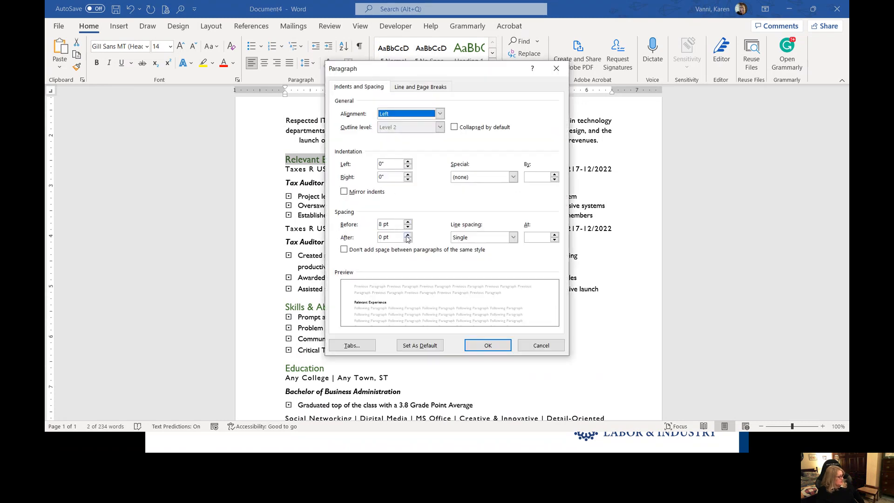
pyautogui.click(407, 235)
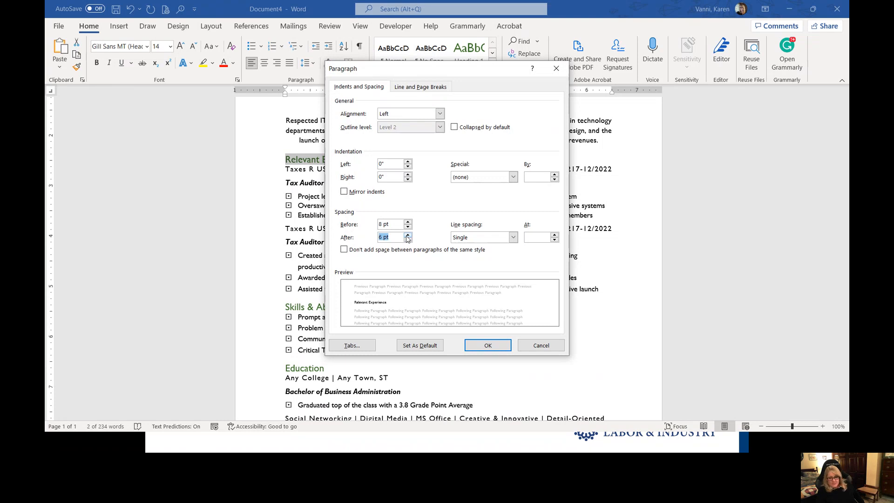
pyautogui.click(500, 347)
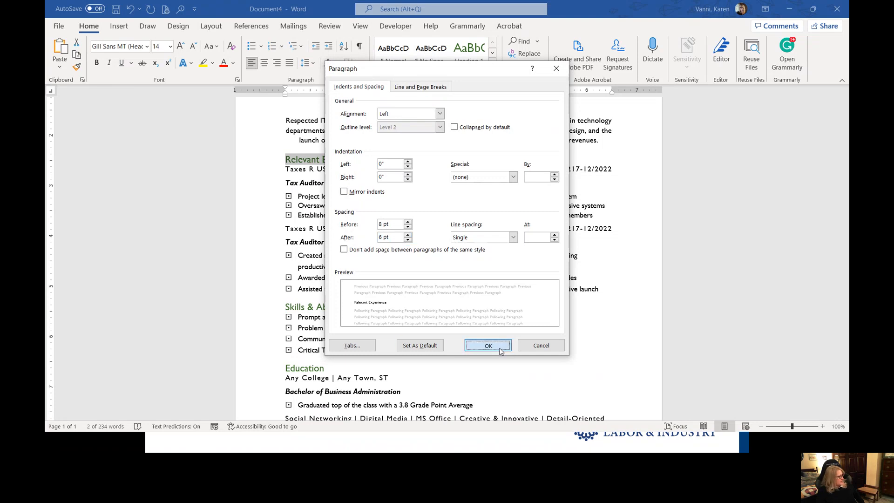
pyautogui.click(404, 187)
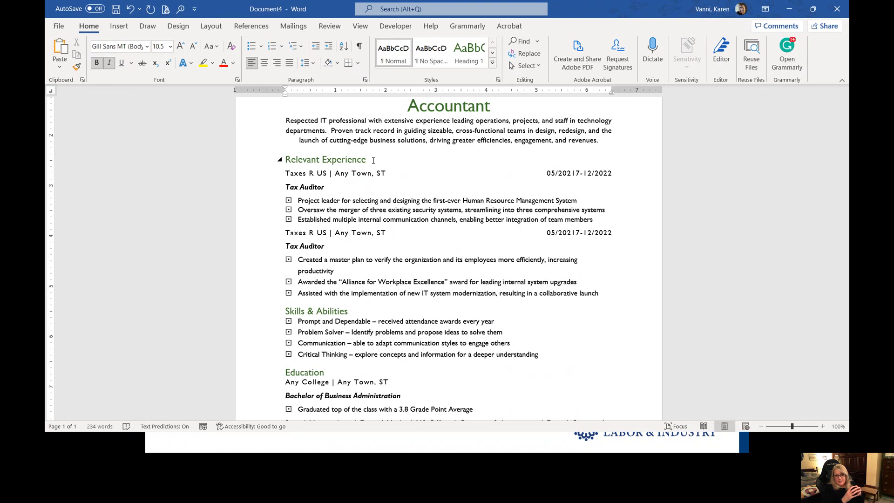
# Copy the Relevant Experience heading's formatting onto the Skills & Abilities and Education headings with Format Painter.
pyautogui.moveTo(370, 161); pyautogui.dragTo(278, 159)
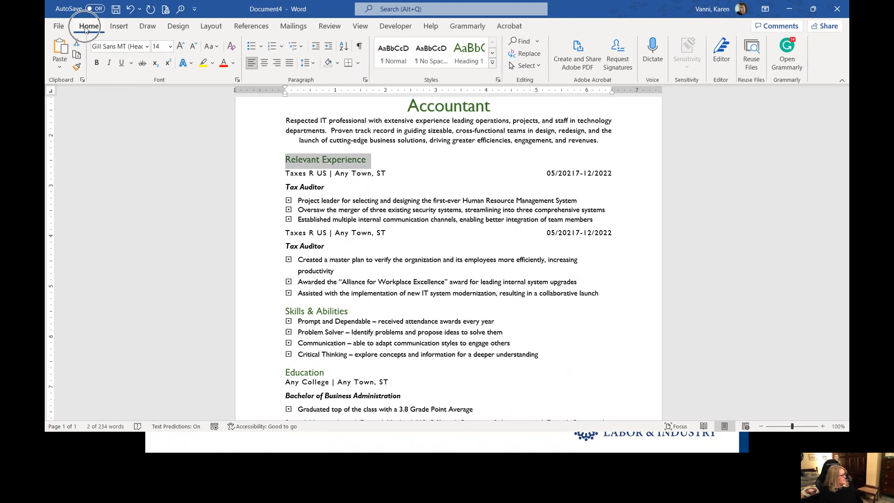
pyautogui.click(78, 67)
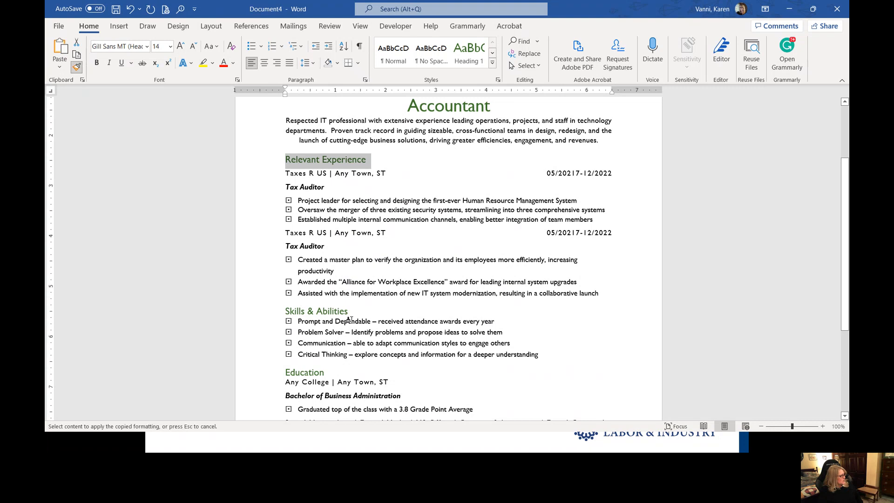
pyautogui.moveTo(350, 310); pyautogui.dragTo(286, 315)
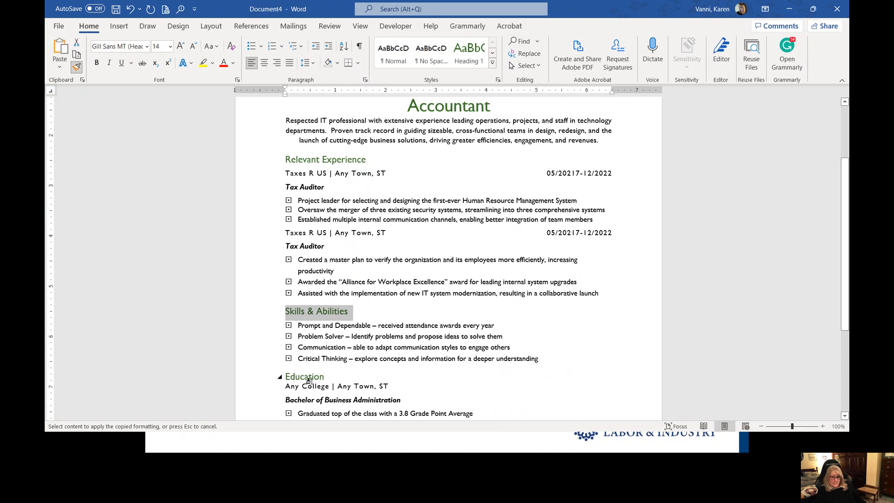
pyautogui.moveTo(330, 376); pyautogui.dragTo(286, 378)
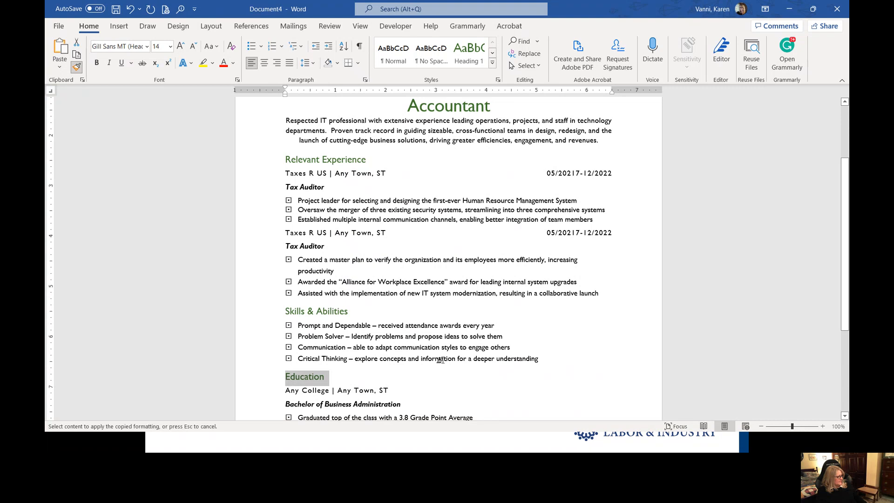
pyautogui.scroll(-1, 420, 294)
pyautogui.scroll(-3, 420, 294)
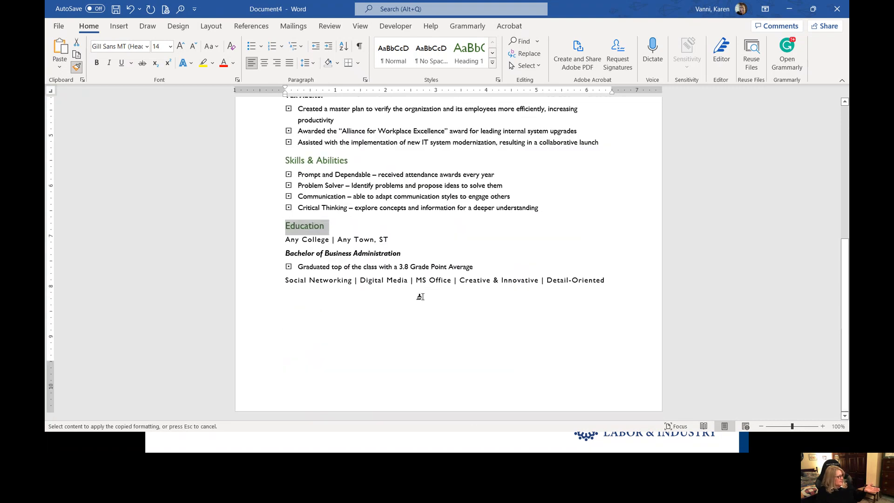
pyautogui.scroll(5, 420, 293)
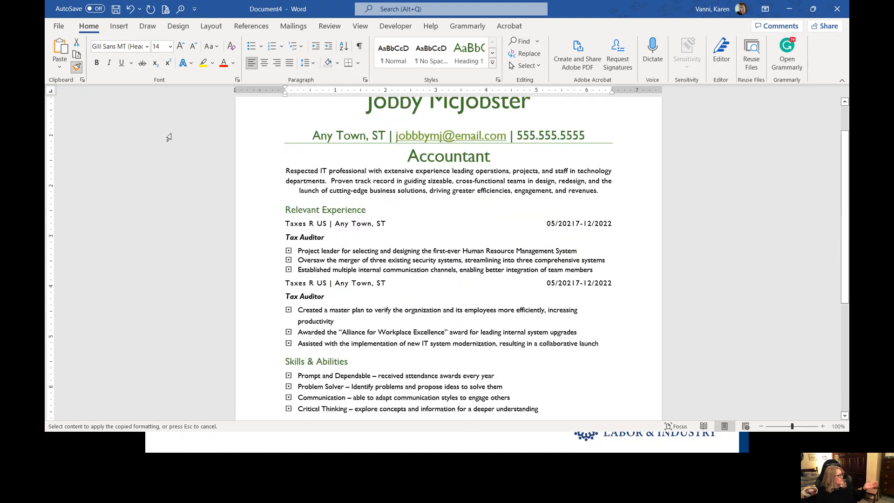
pyautogui.click(314, 284)
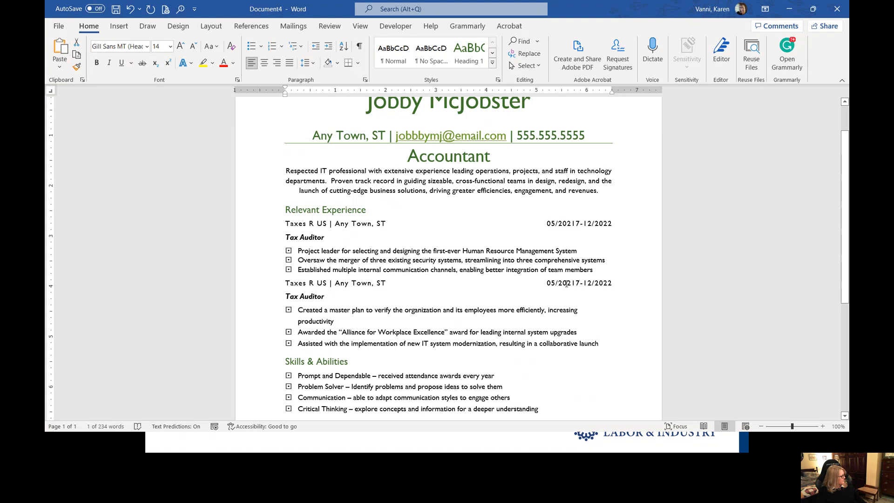
# Insert a blank line above the closing skills line that begins with Social Networking, below the Education section.
pyautogui.scroll(-9, 524, 162)
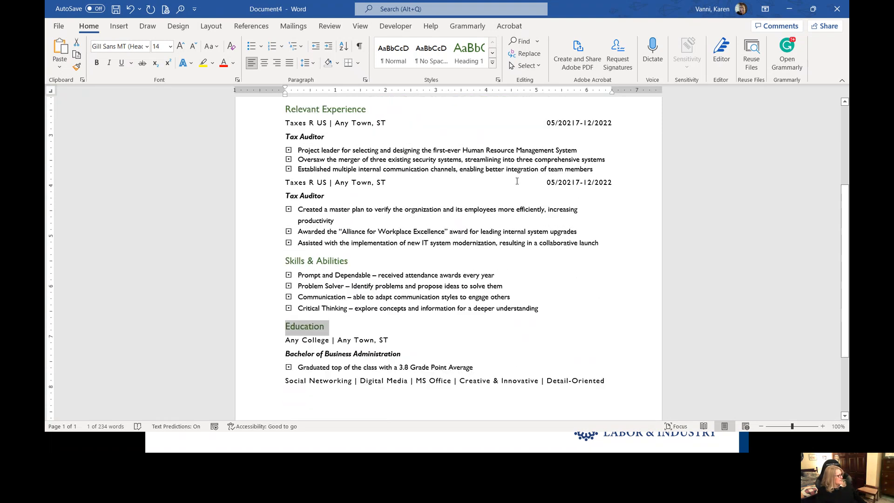
pyautogui.scroll(8, 517, 181)
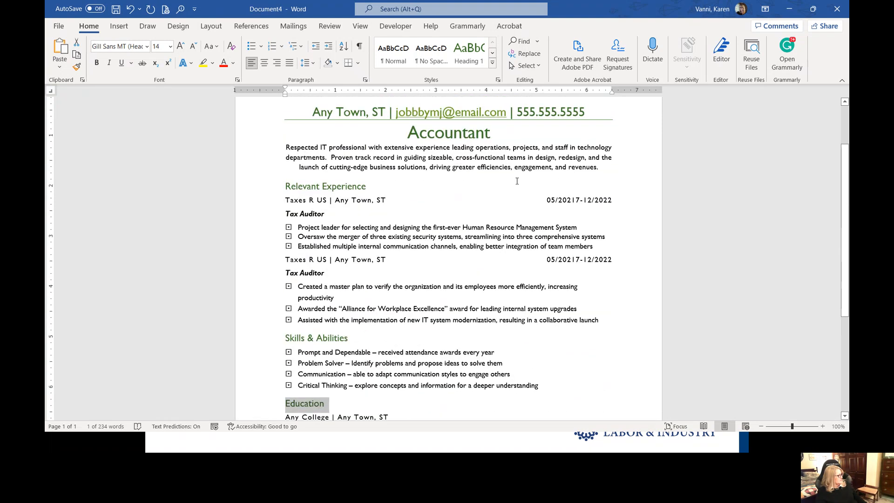
pyautogui.scroll(-8, 517, 180)
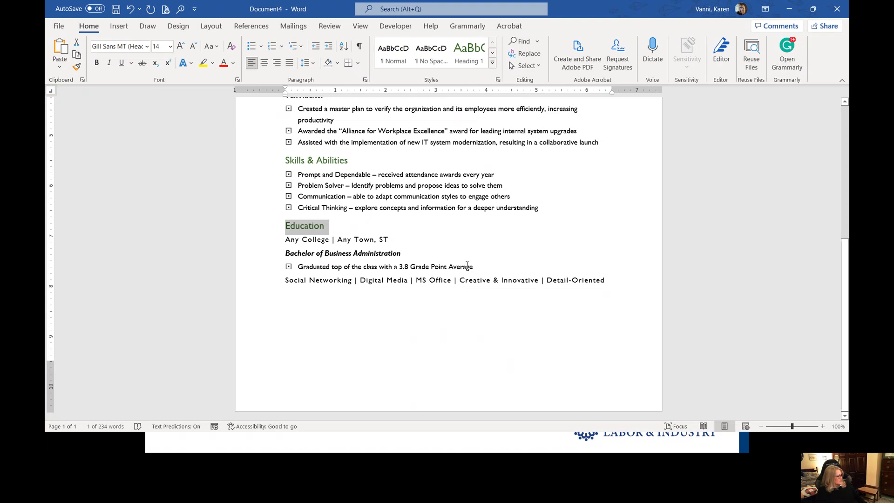
pyautogui.click(284, 280)
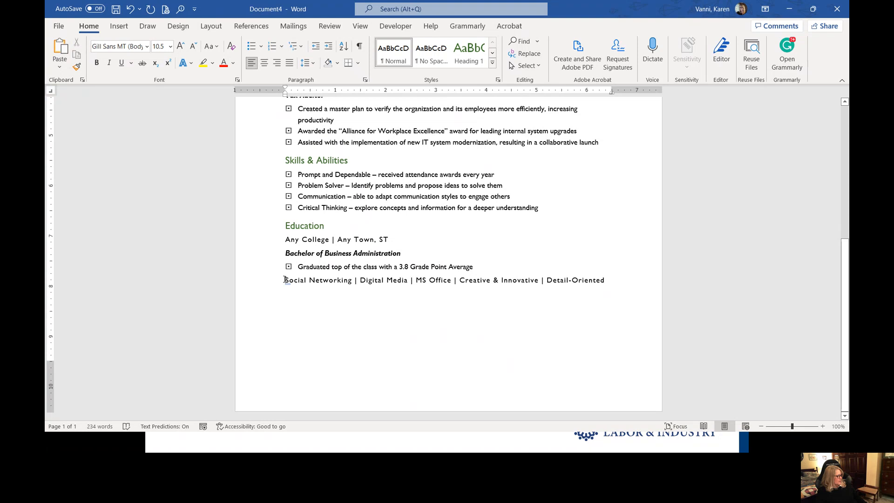
pyautogui.click(474, 266)
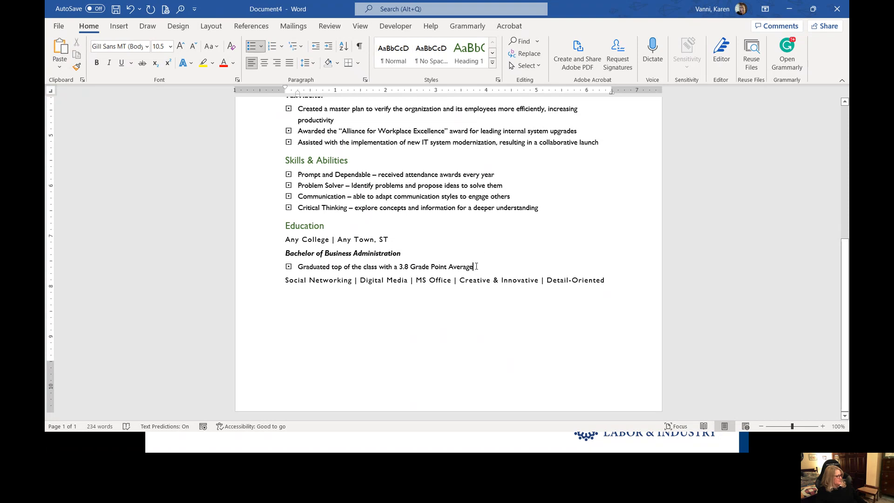
pyautogui.click(283, 279)
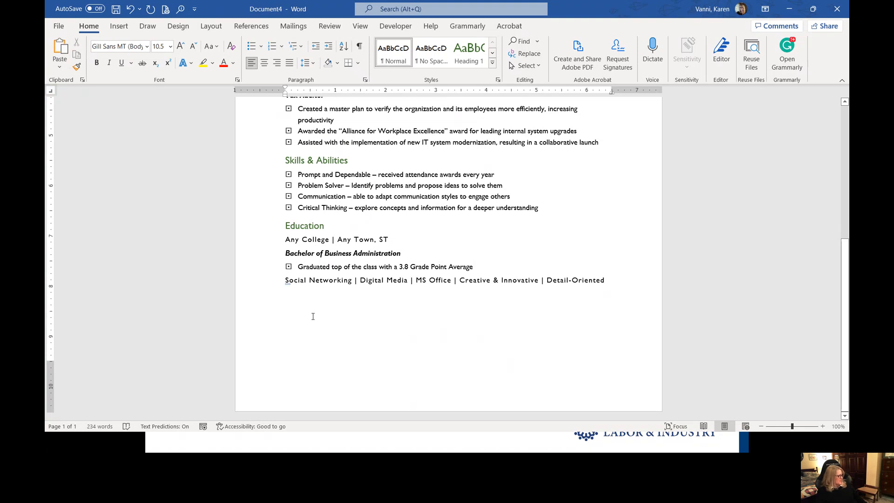
pyautogui.press('Return')
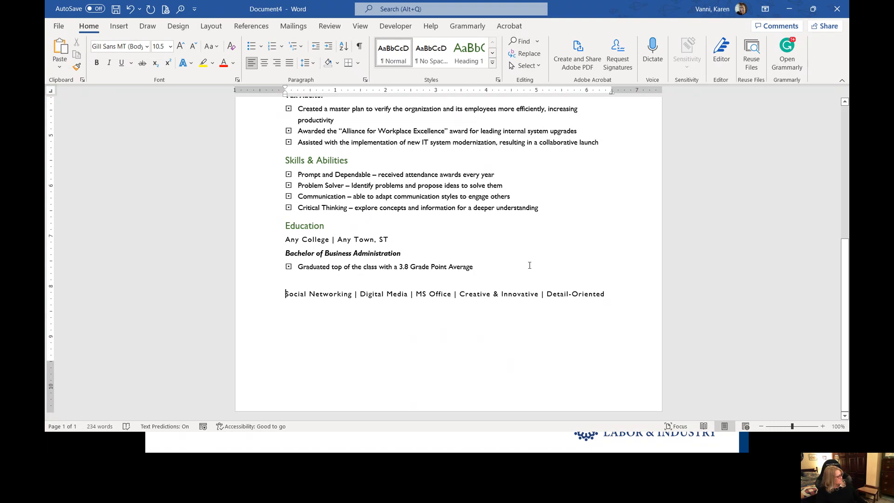
# Center the closing skills line running from Social Networking to Detail-Oriented.
pyautogui.scroll(10, 624, 281)
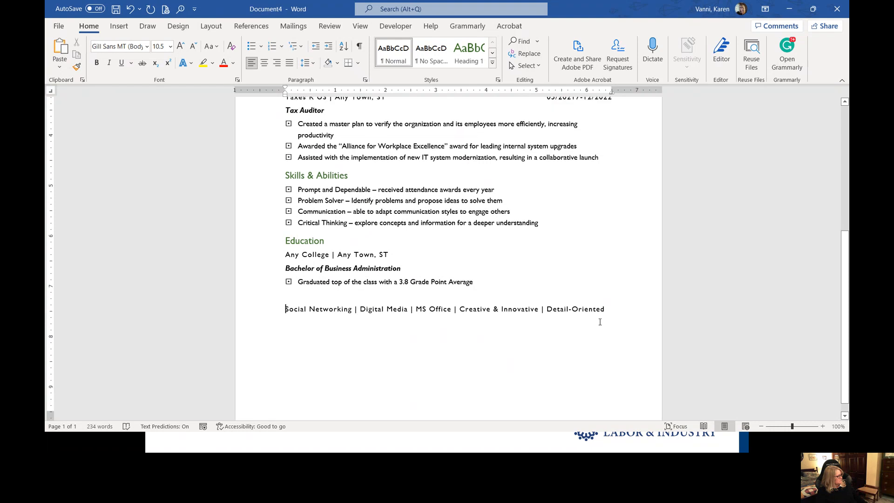
pyautogui.scroll(-10, 589, 296)
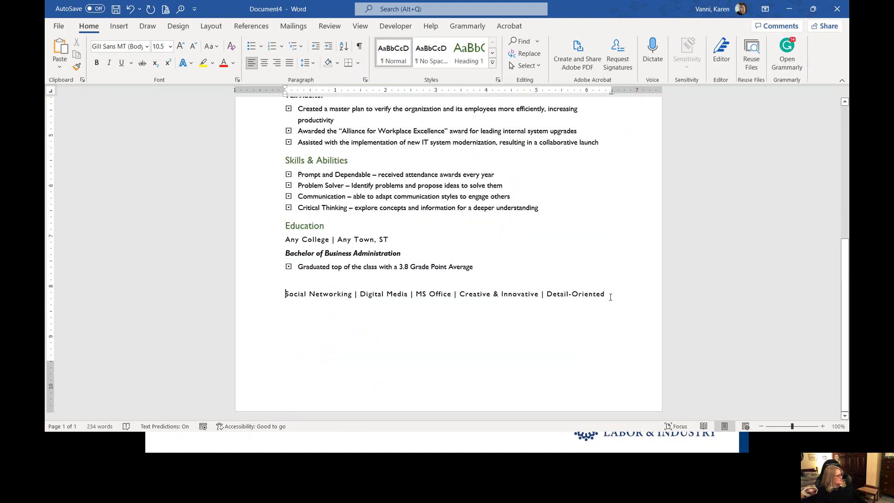
pyautogui.click(264, 293)
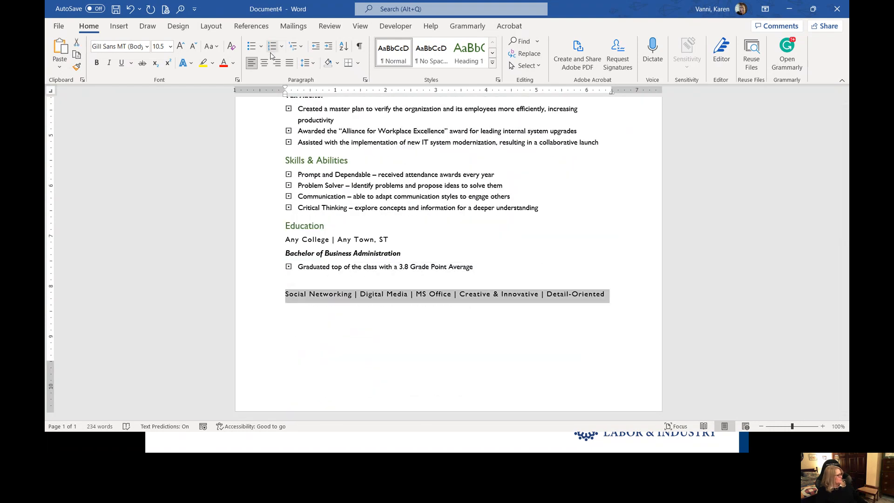
pyautogui.click(266, 68)
pyautogui.click(576, 350)
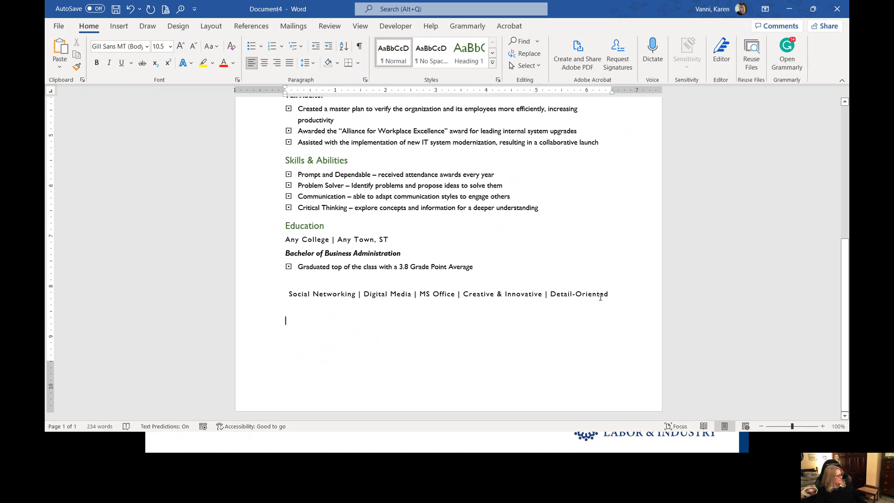
# Review the résumé's layout up to its header, consult the Saving Your Resume slide, and return to the résumé.
pyautogui.scroll(1, 628, 269)
pyautogui.scroll(5, 627, 269)
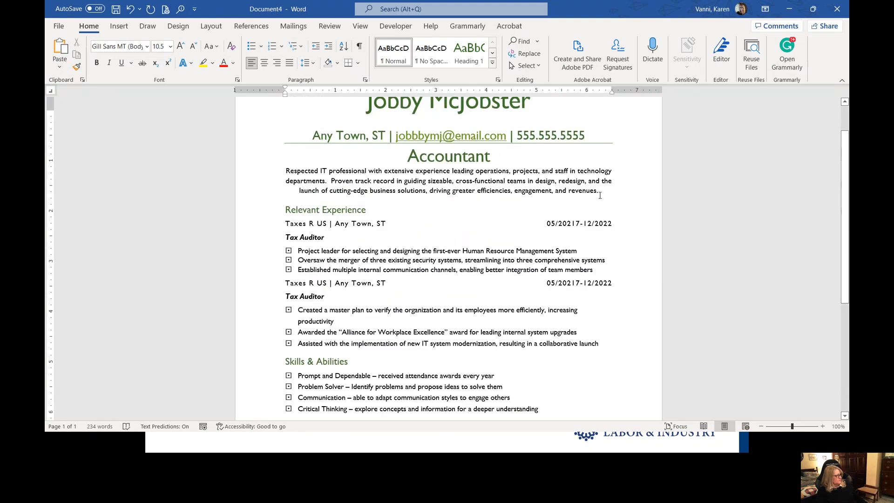
pyautogui.scroll(-1, 600, 196)
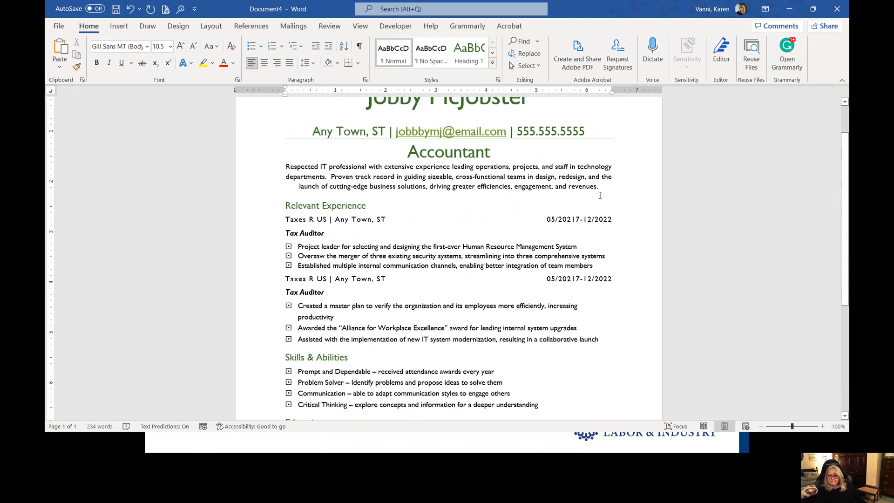
pyautogui.scroll(1, 600, 196)
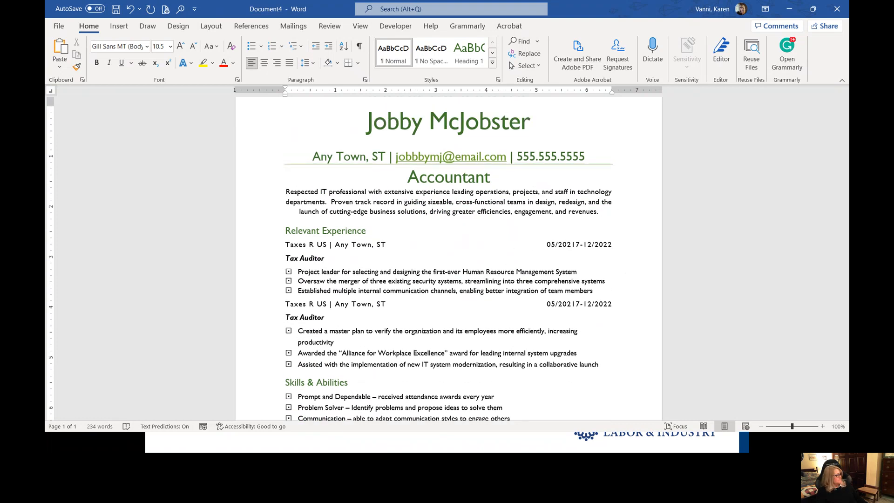
pyautogui.hotkey('alt', 'Tab')
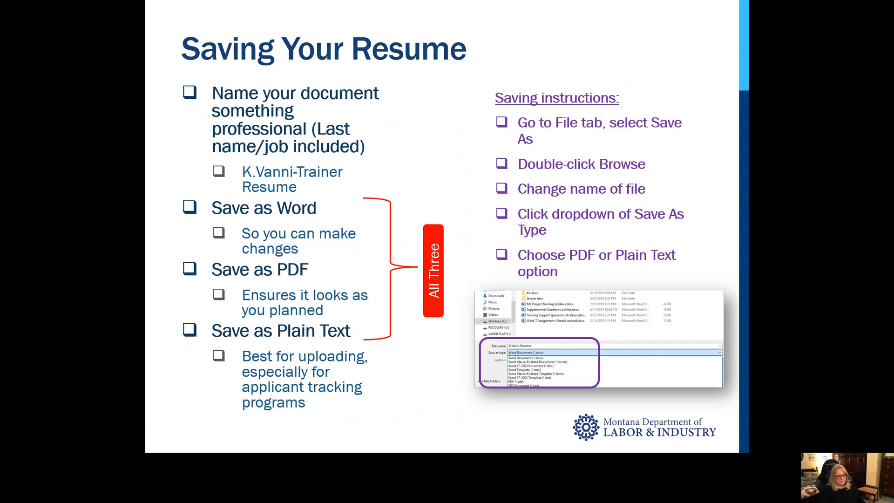
pyautogui.hotkey('alt', 'Tab')
# Begin saving the résumé under a new name and choose the E: drive as its save location.
pyautogui.click(55, 24)
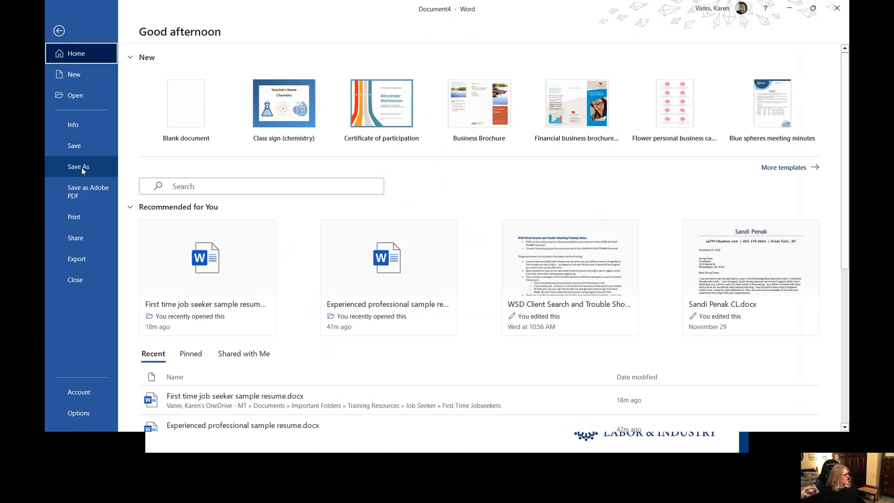
pyautogui.click(82, 168)
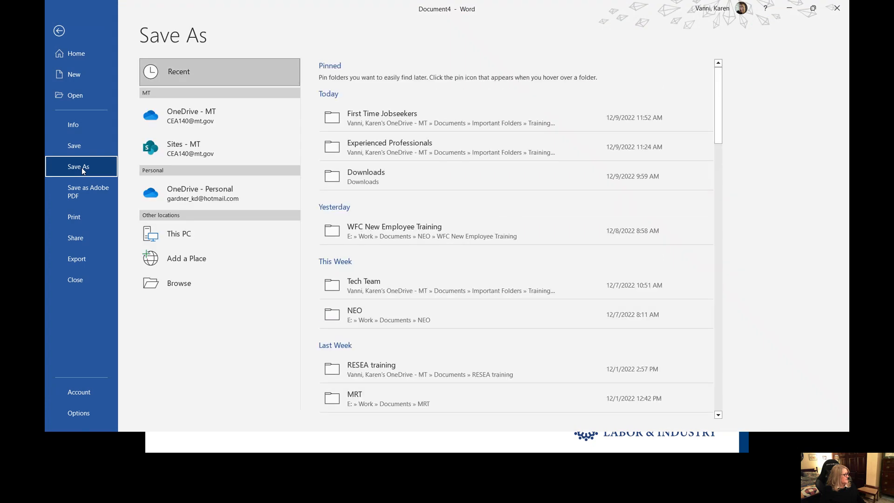
pyautogui.click(187, 290)
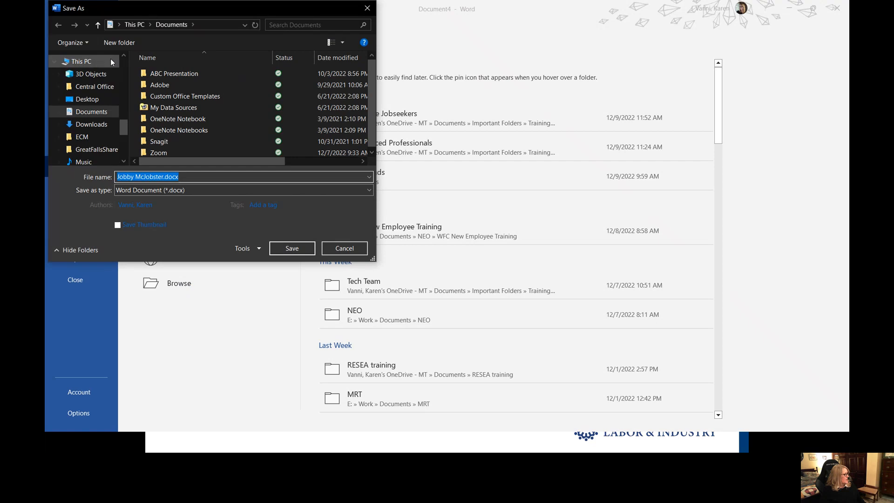
pyautogui.click(85, 100)
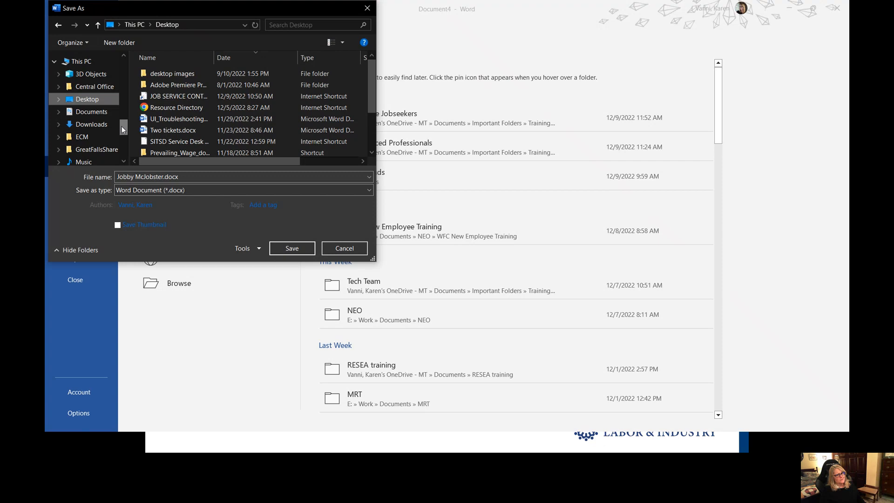
pyautogui.moveTo(121, 127); pyautogui.dragTo(121, 149)
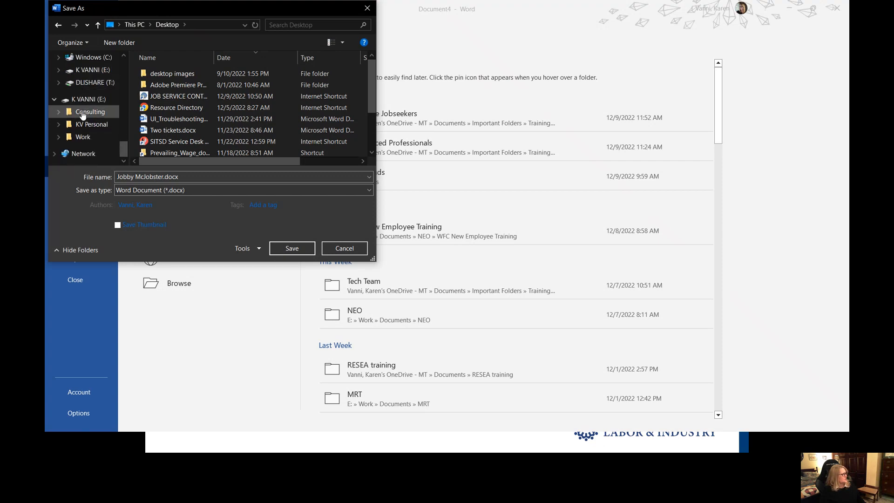
pyautogui.click(93, 100)
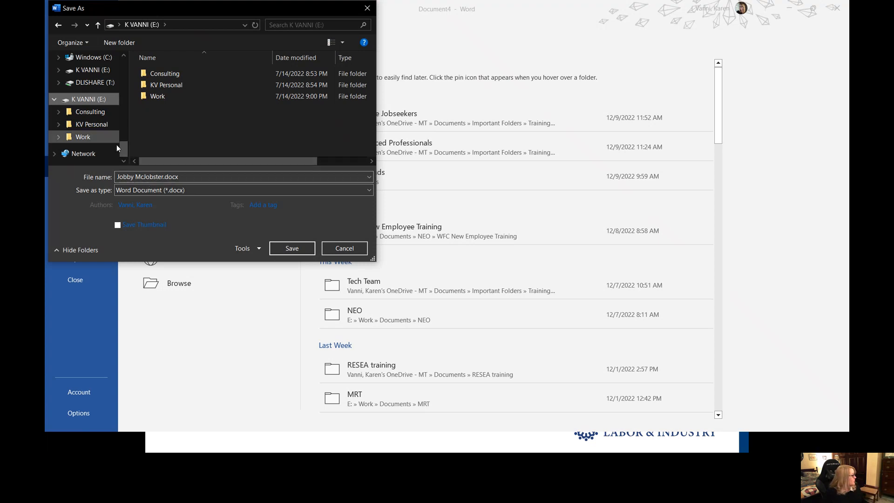
# Name the file with the applicant's first initial and surname followed by Auditor, and save it as a Word document.
pyautogui.click(164, 177)
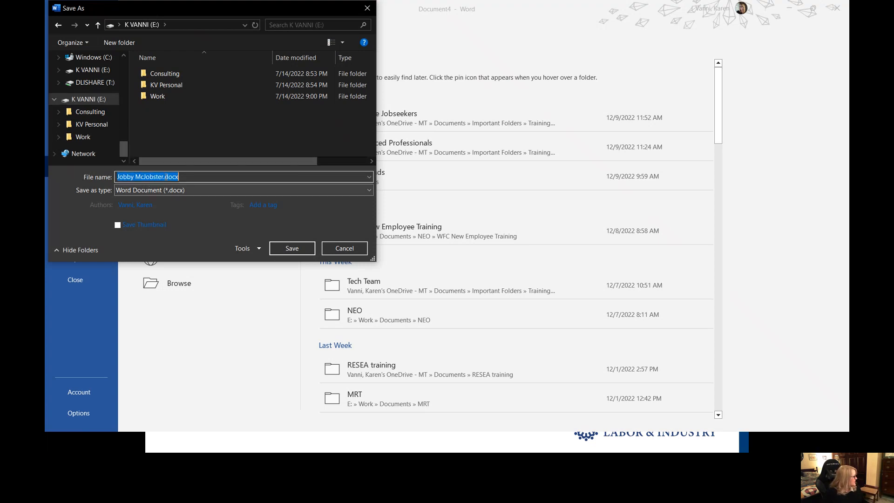
pyautogui.click(165, 177)
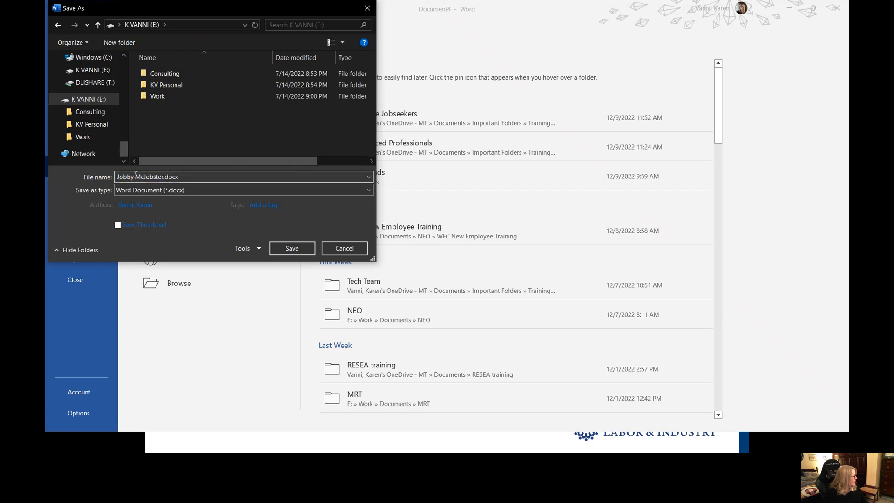
pyautogui.moveTo(135, 178); pyautogui.dragTo(54, 173)
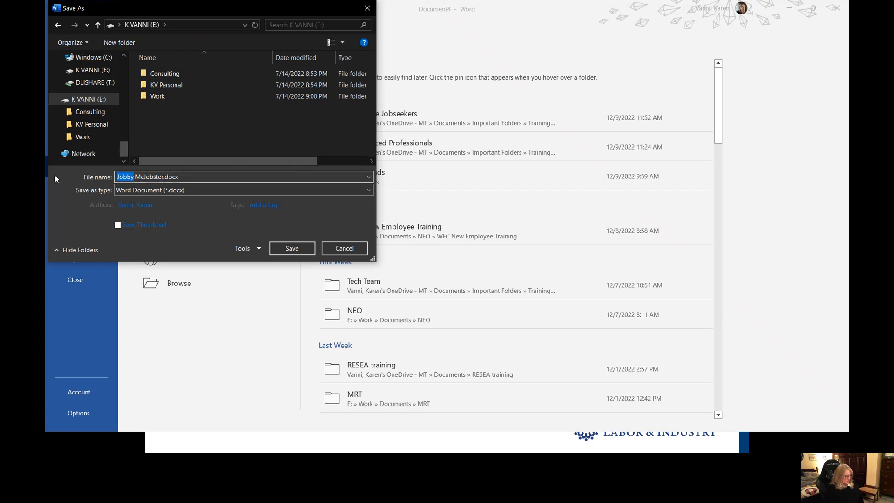
pyautogui.write('J.')
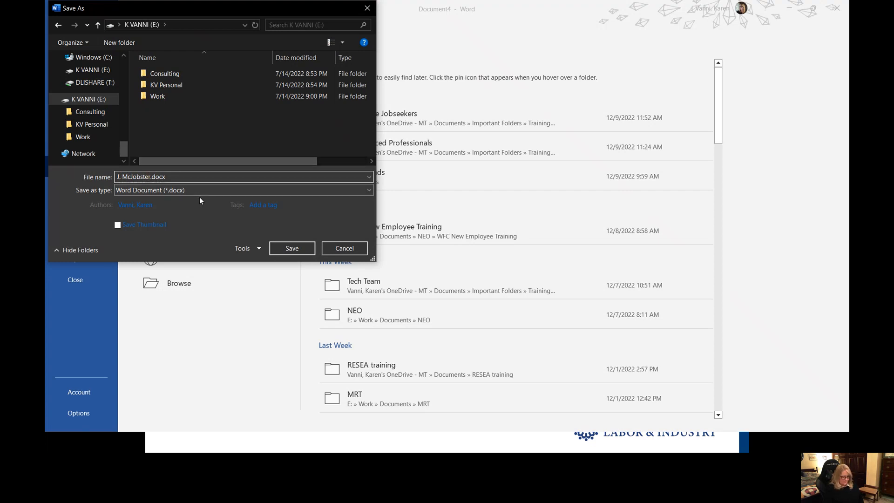
pyautogui.write(' McJobster A')
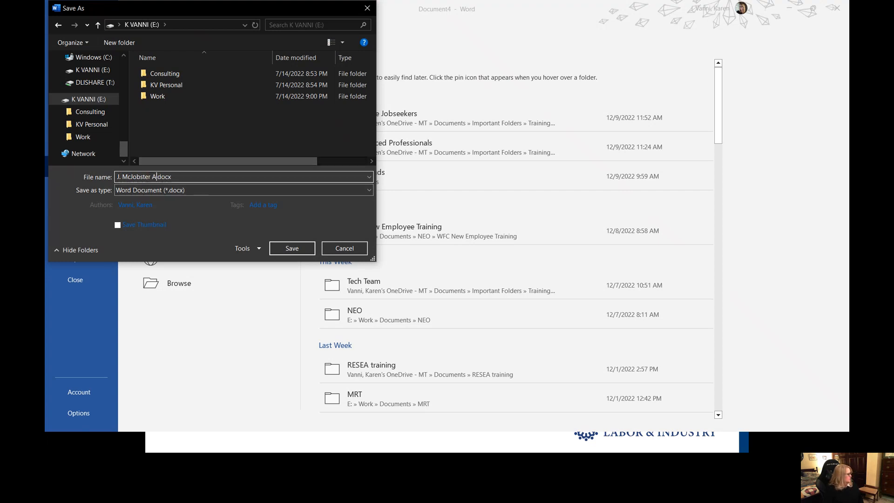
pyautogui.write('uditor')
pyautogui.click(292, 248)
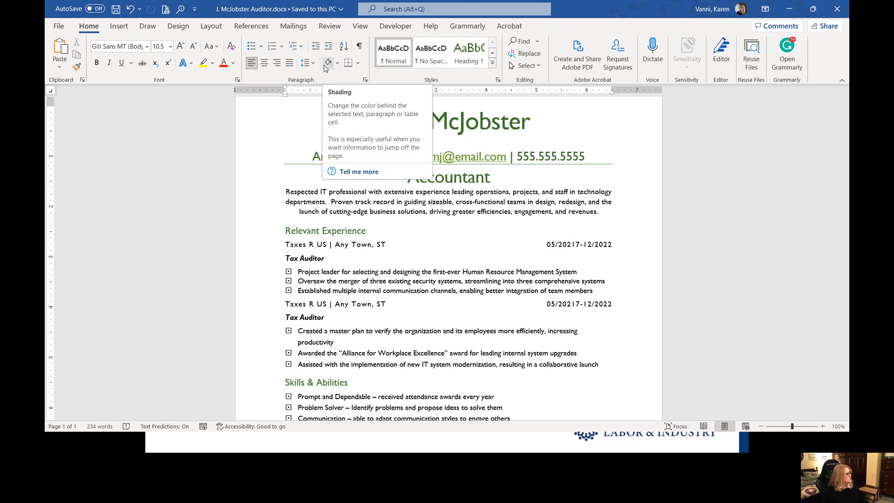
# Save a PDF copy of the résumé to the E: drive under the same file name.
pyautogui.click(59, 27)
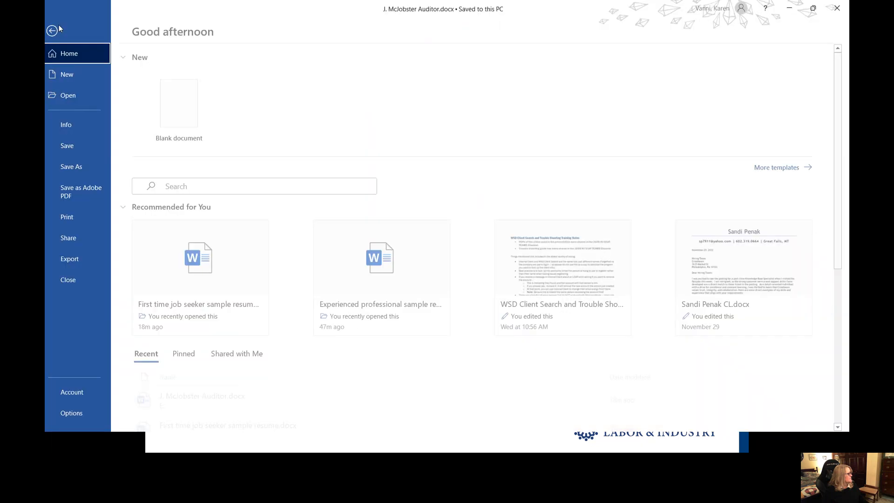
pyautogui.click(94, 171)
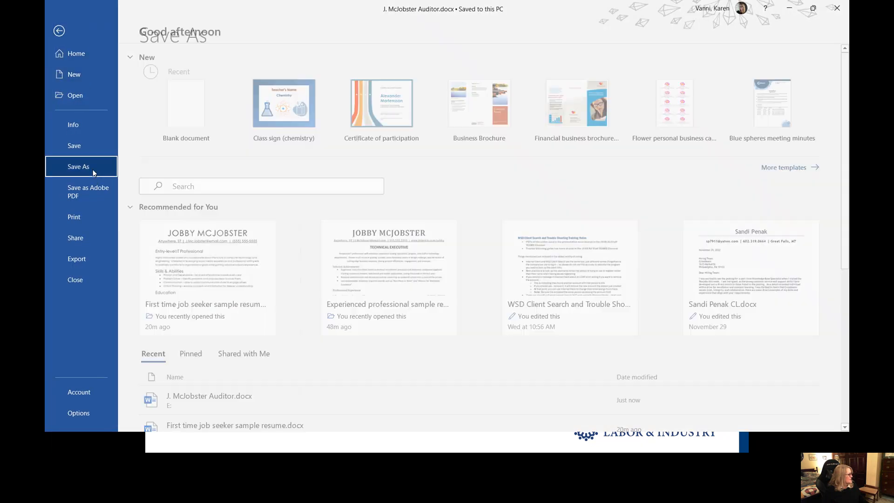
pyautogui.click(176, 282)
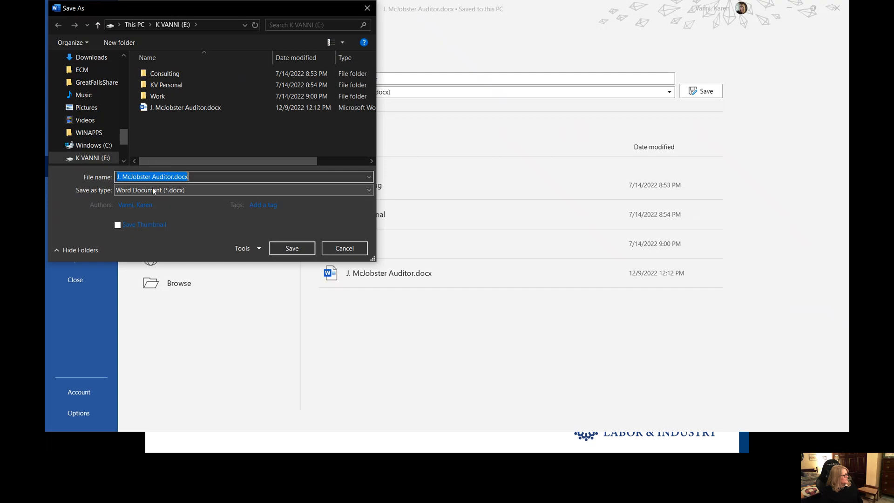
pyautogui.click(152, 189)
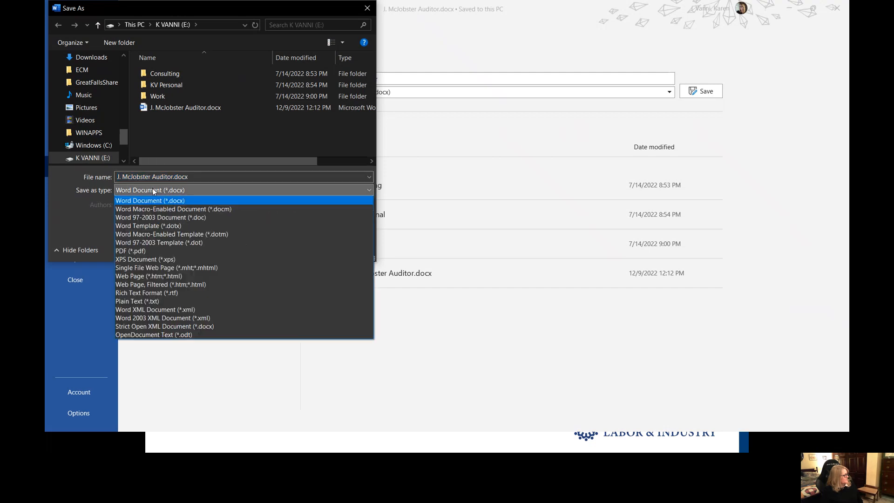
pyautogui.click(140, 252)
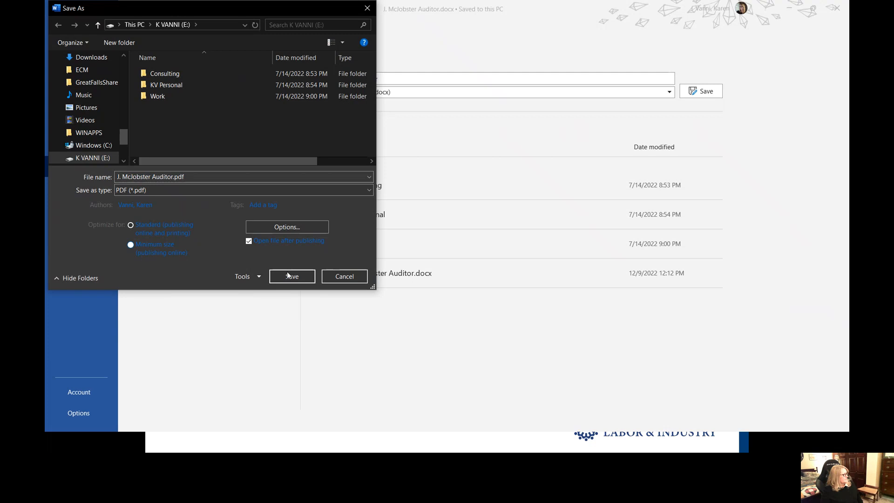
pyautogui.click(292, 277)
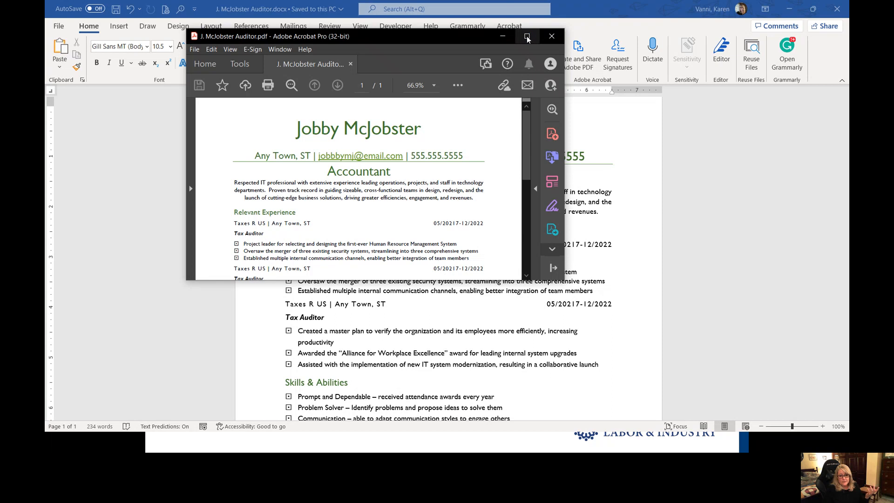
# Review the published PDF résumé from header to Education in a maximized Acrobat window, and close it.
pyautogui.click(527, 37)
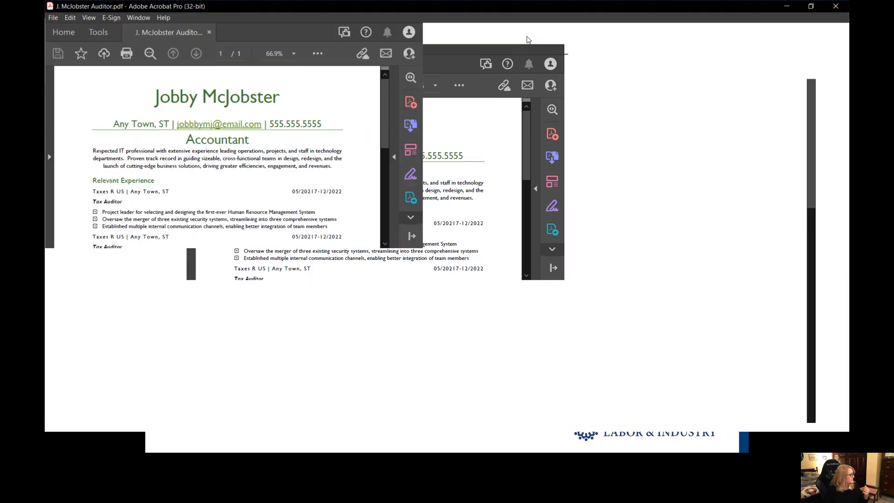
pyautogui.scroll(-3, 629, 173)
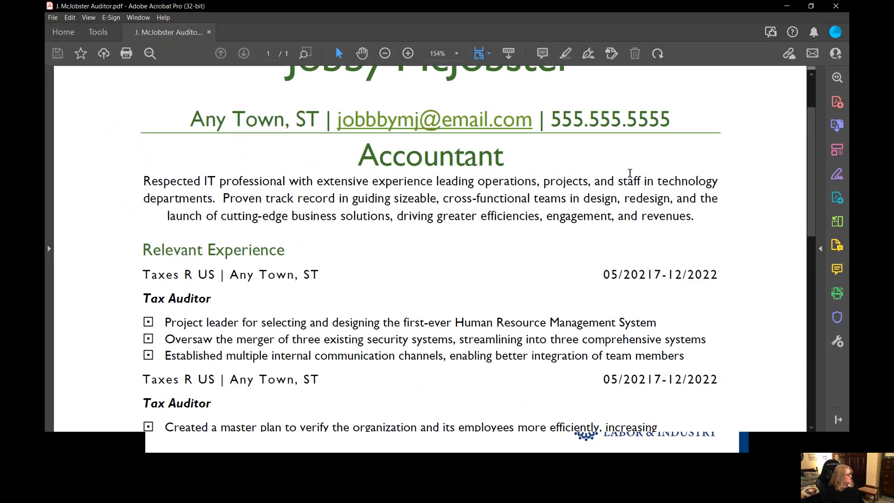
pyautogui.scroll(-5, 629, 172)
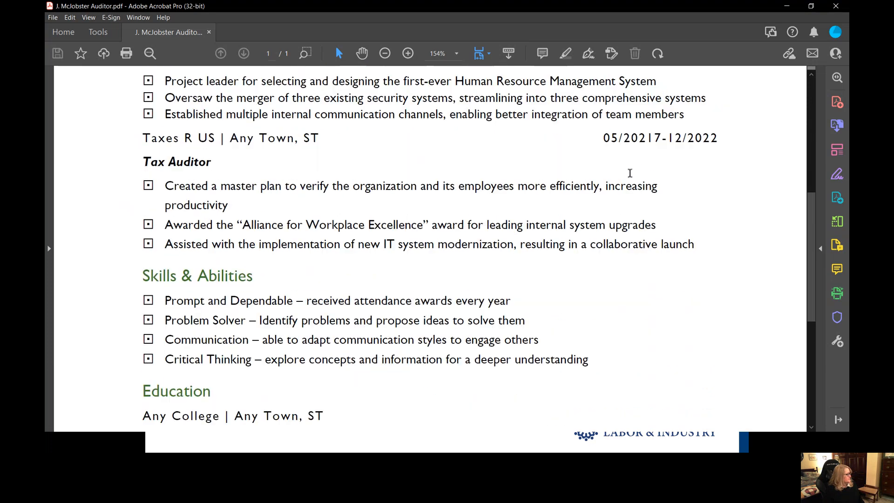
pyautogui.scroll(-4, 629, 173)
pyautogui.scroll(7, 629, 175)
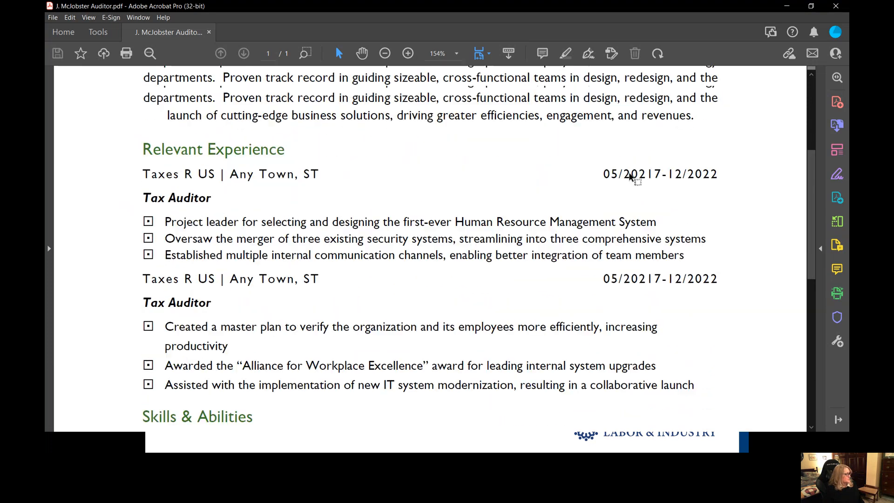
pyautogui.scroll(5, 629, 175)
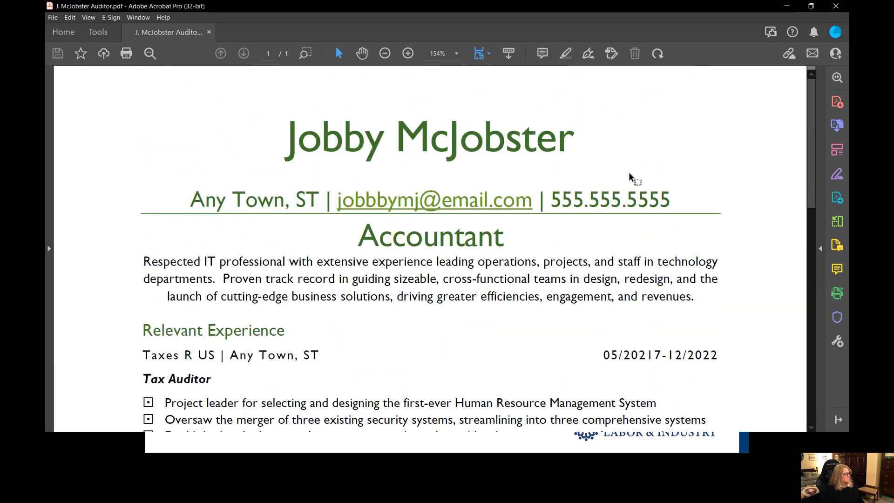
pyautogui.click(838, 6)
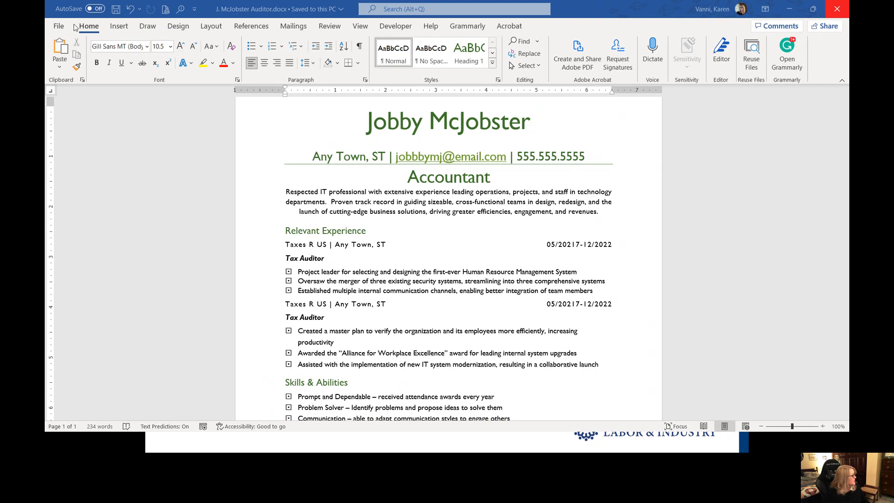
# Save a Plain Text (*.txt) copy of the résumé to the E: drive with Windows (Default) encoding, accepting the content loss.
pyautogui.click(61, 29)
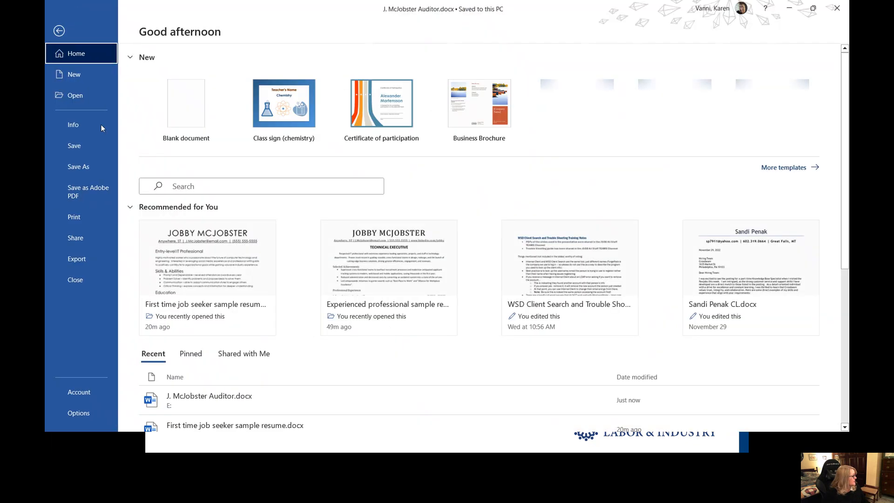
pyautogui.click(80, 168)
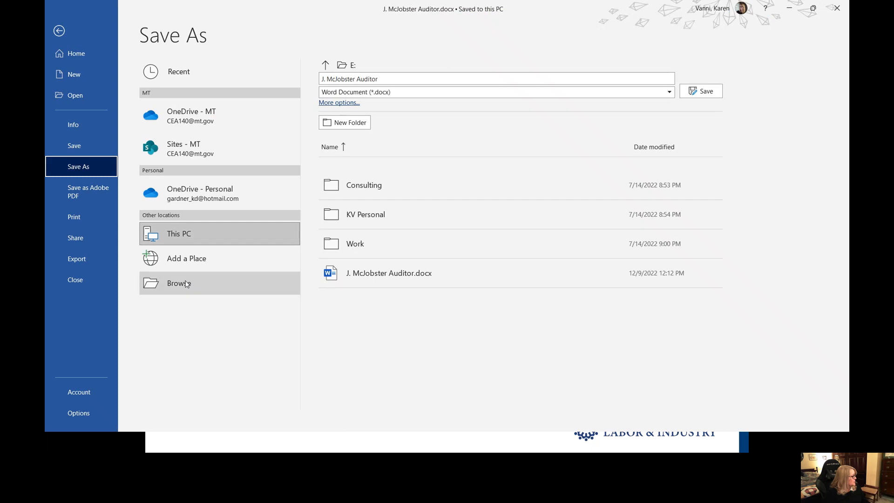
pyautogui.click(186, 284)
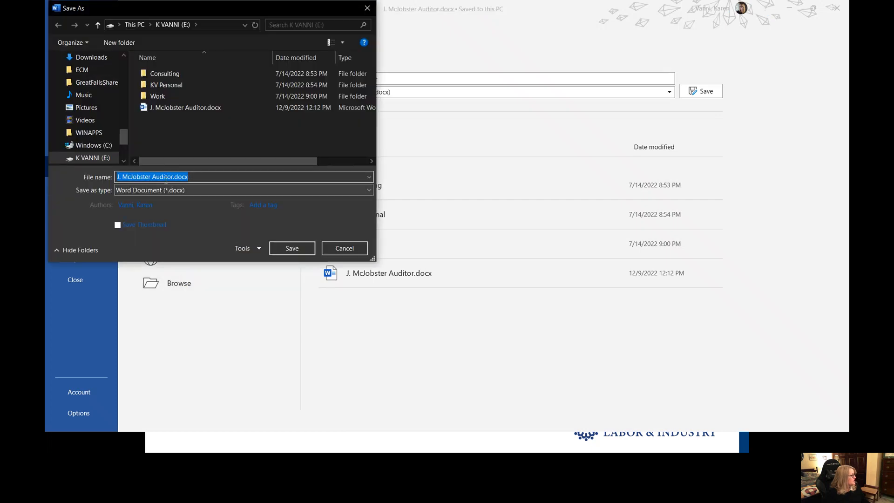
pyautogui.click(174, 191)
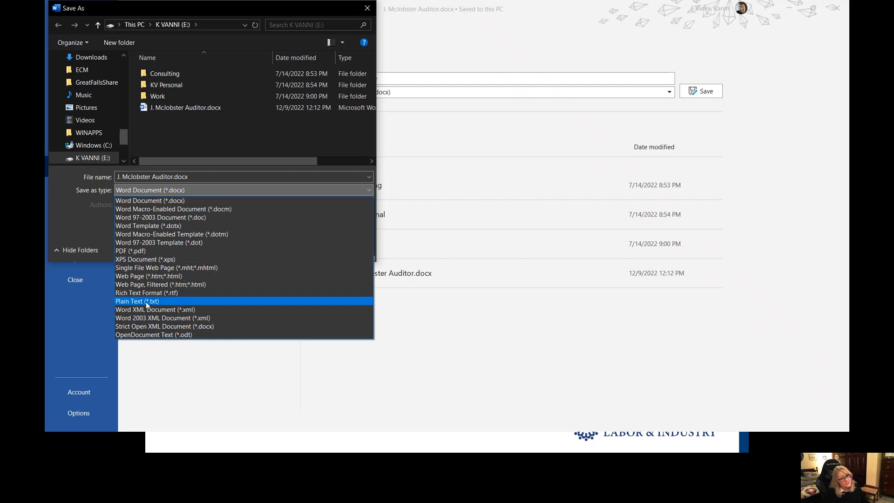
pyautogui.click(146, 302)
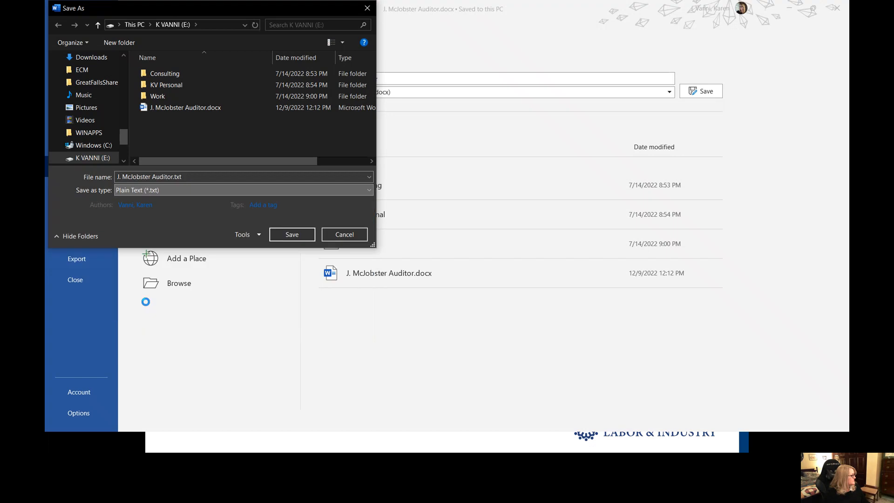
pyautogui.click(290, 236)
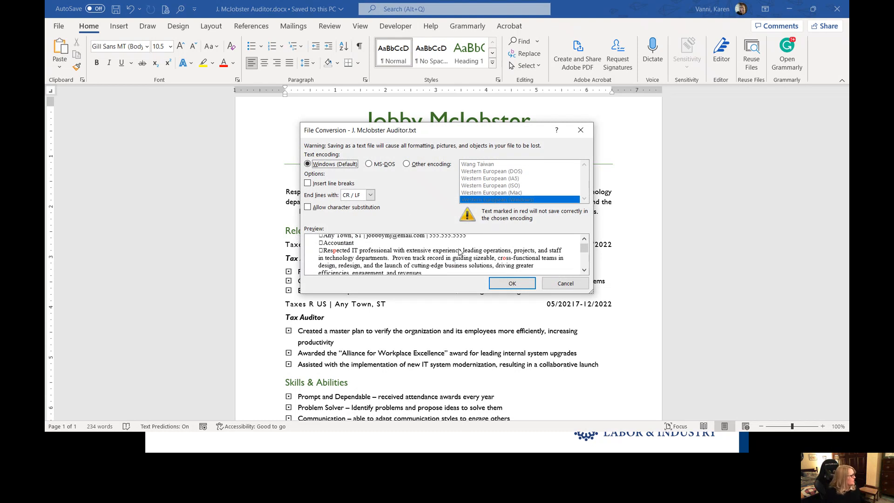
pyautogui.click(512, 282)
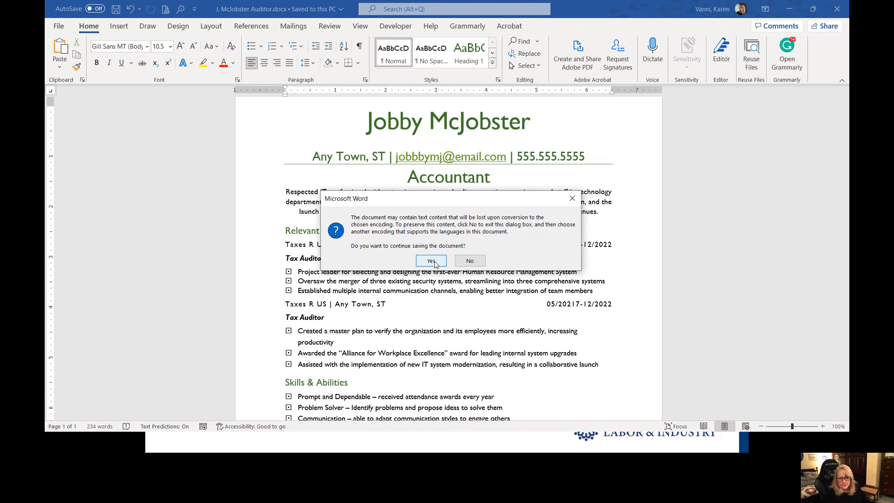
pyautogui.click(431, 261)
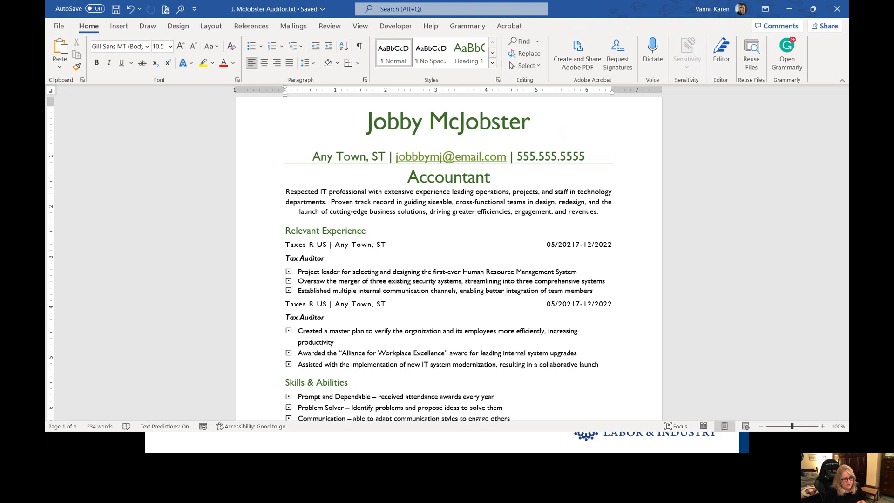
# Switch to File Explorer, open the E: drive's plain-text résumé in Notepad, and enlarge it to examine the stripped formatting.
pyautogui.moveTo(893, 136); pyautogui.dragTo(421, 39)
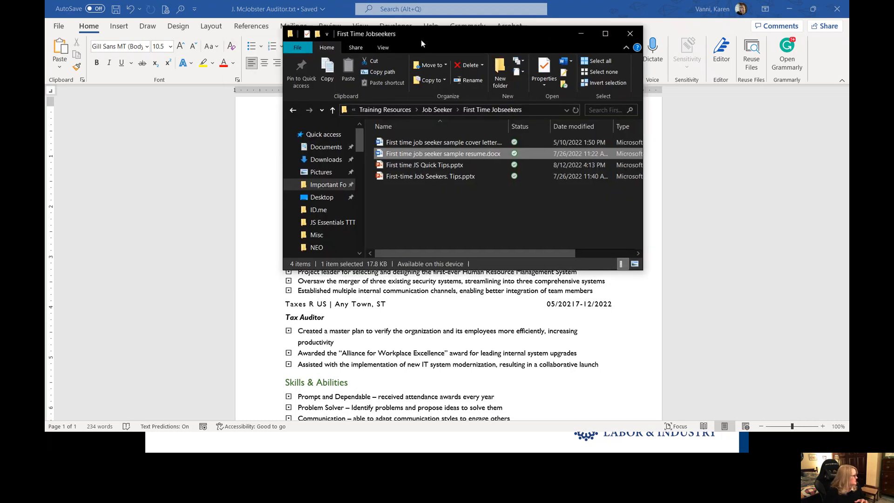
pyautogui.scroll(-7, 355, 214)
pyautogui.scroll(-5, 357, 218)
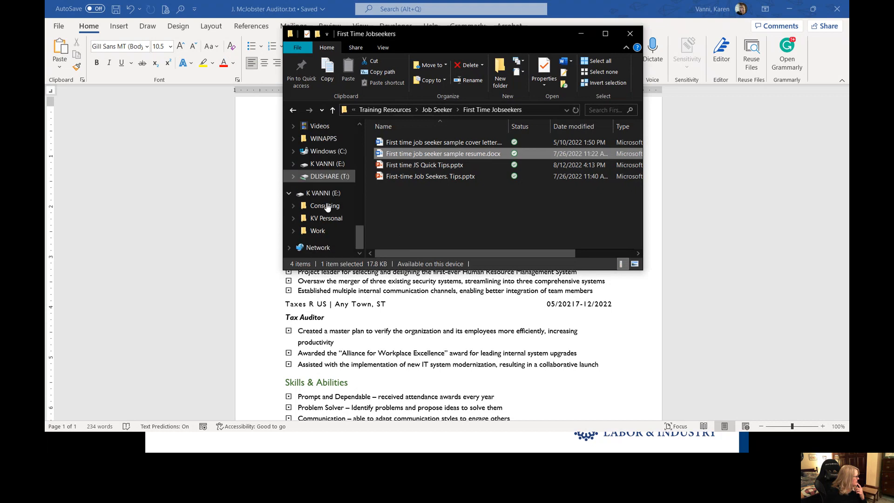
pyautogui.click(321, 193)
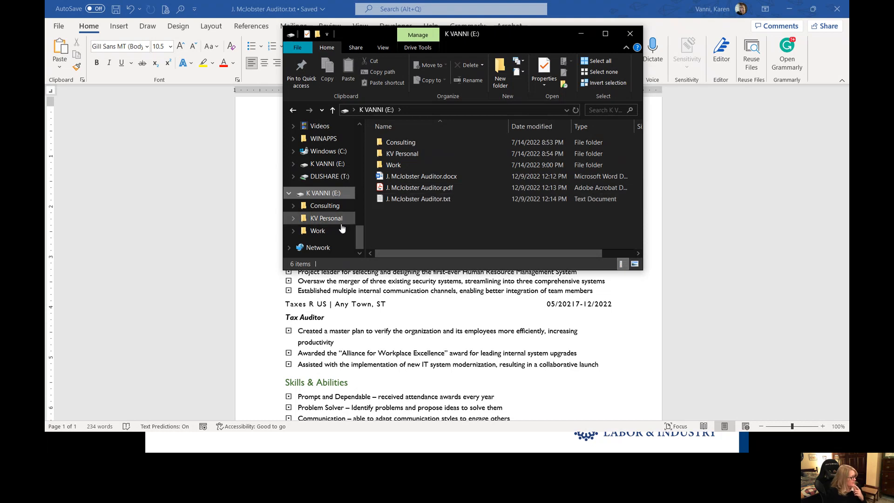
pyautogui.click(417, 199)
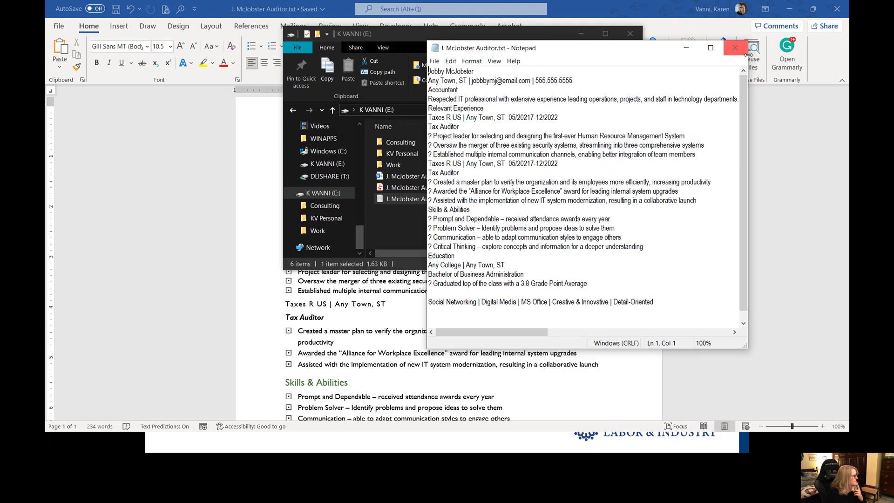
pyautogui.click(710, 48)
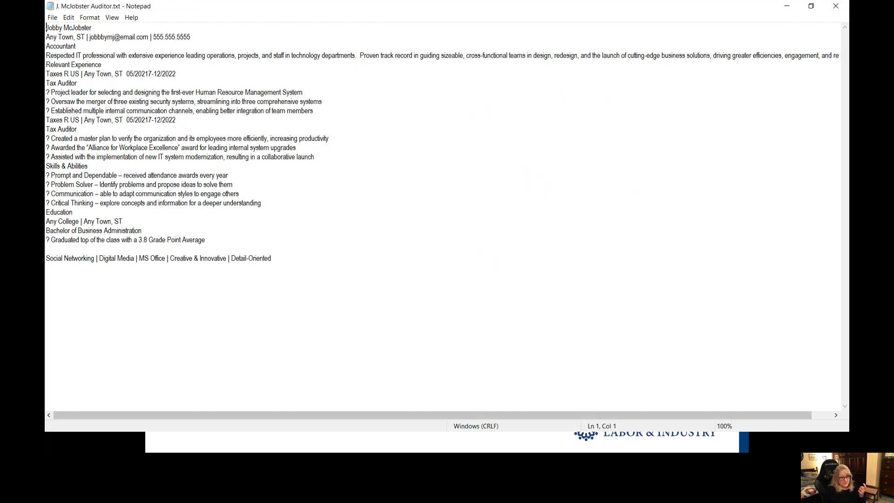
# Switch to File Explorer and browse from Important Folders through Training Resources, Job Seeker and Resumes to the 1 Resume Building folder.
pyautogui.click(280, 443)
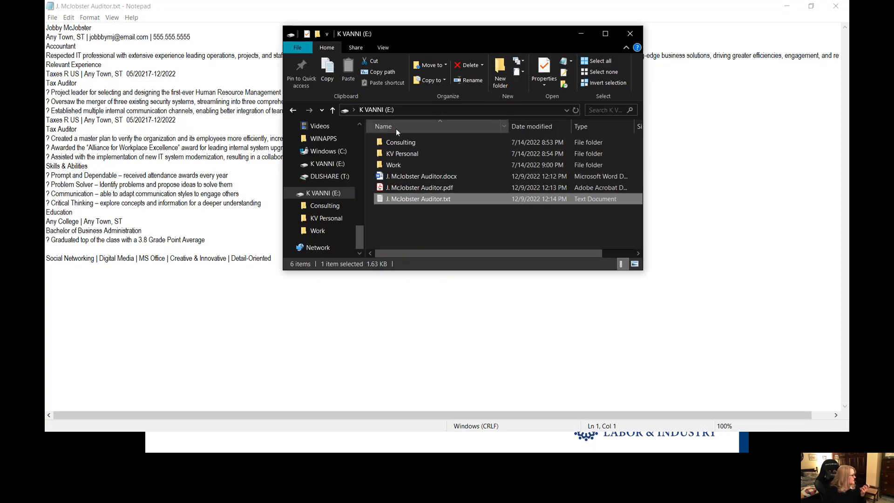
pyautogui.scroll(5, 344, 181)
pyautogui.scroll(3, 344, 183)
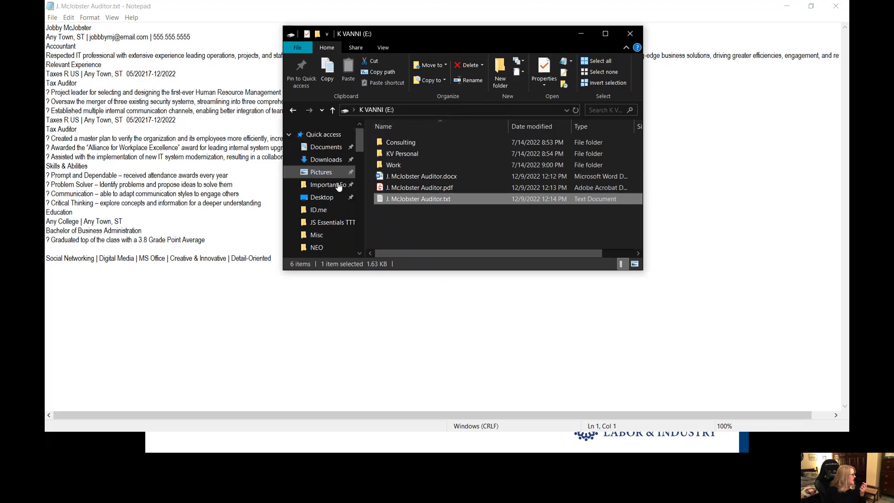
pyautogui.click(332, 184)
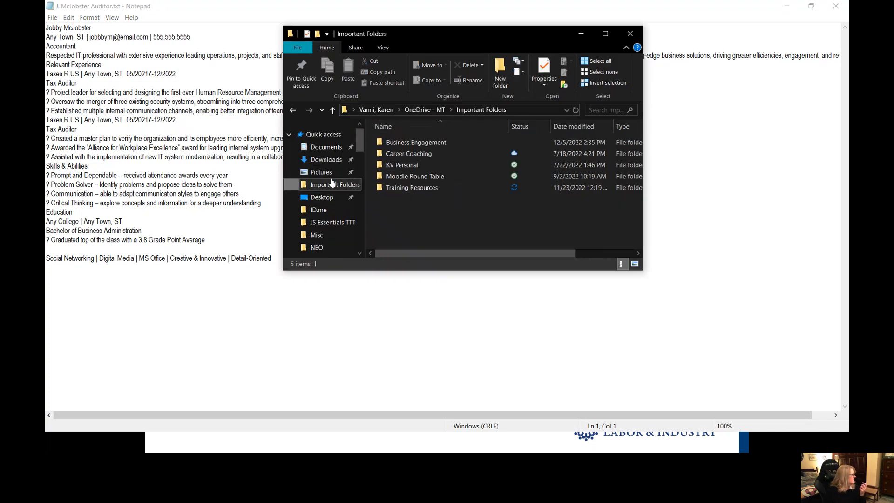
pyautogui.doubleClick(413, 187)
pyautogui.doubleClick(403, 163)
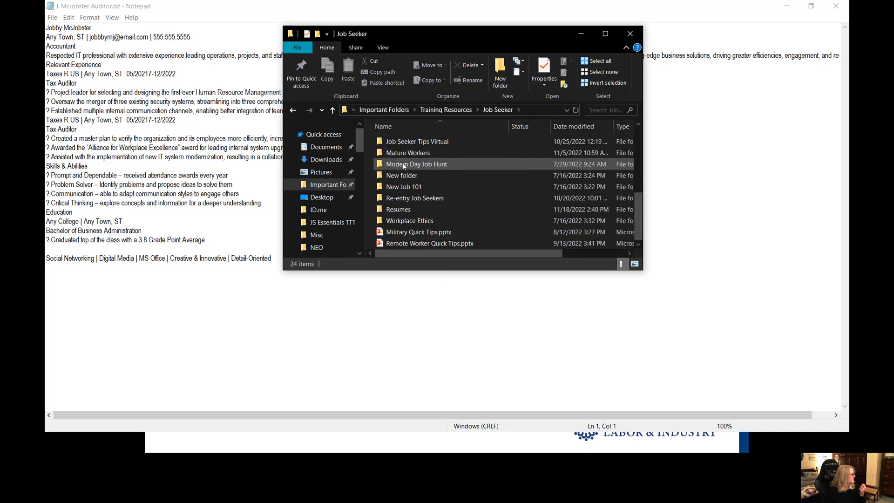
pyautogui.doubleClick(394, 208)
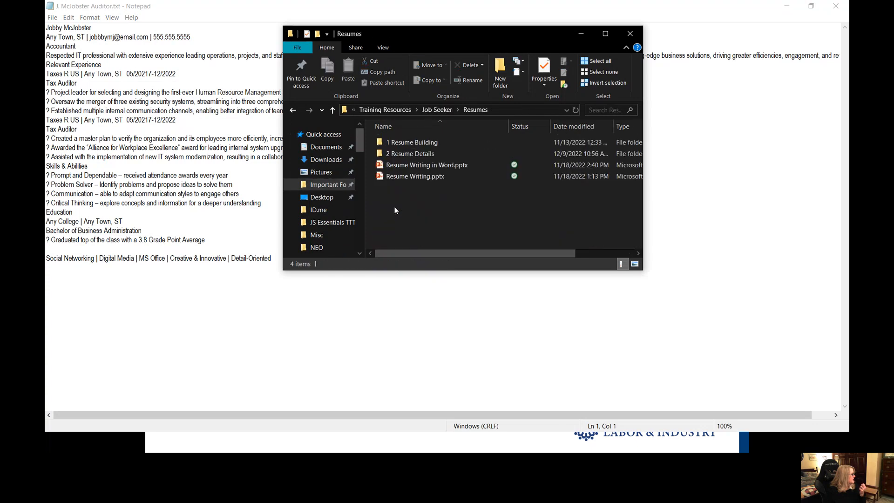
pyautogui.doubleClick(404, 141)
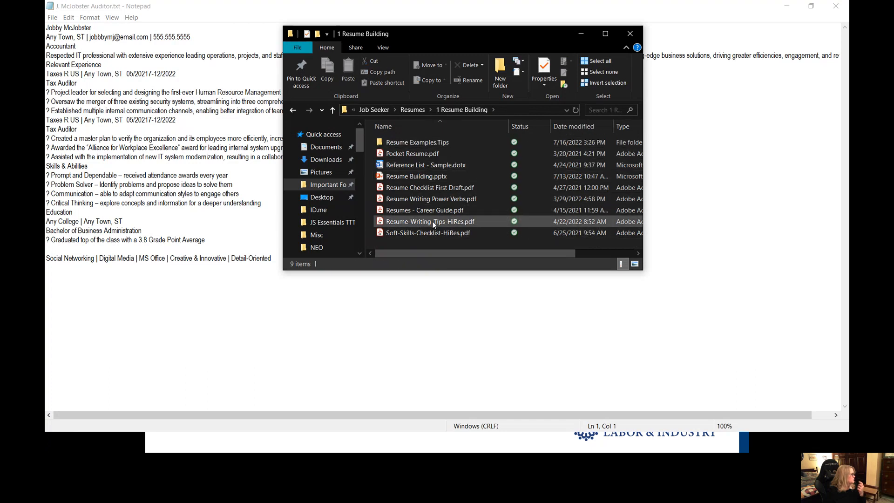
# Open Resume Checklist First Draft.pdf for a brief look, close it, and move the File Explorer window out of the way.
pyautogui.click(420, 186)
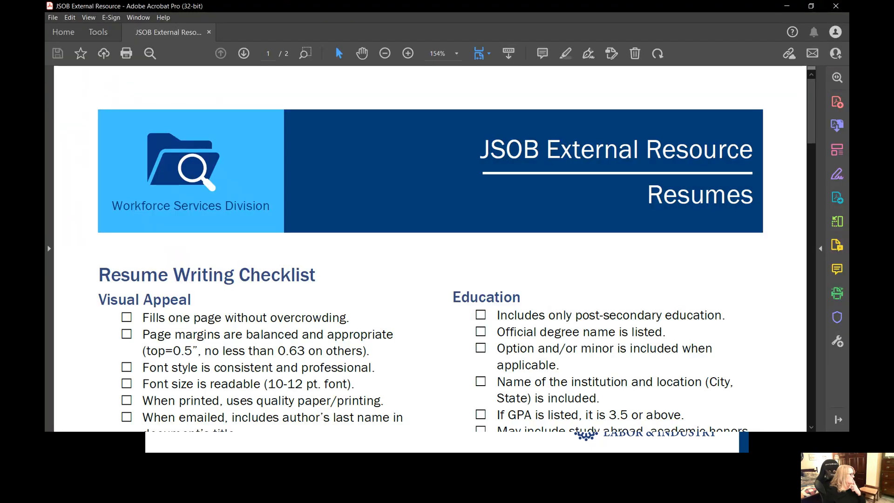
pyautogui.click(838, 6)
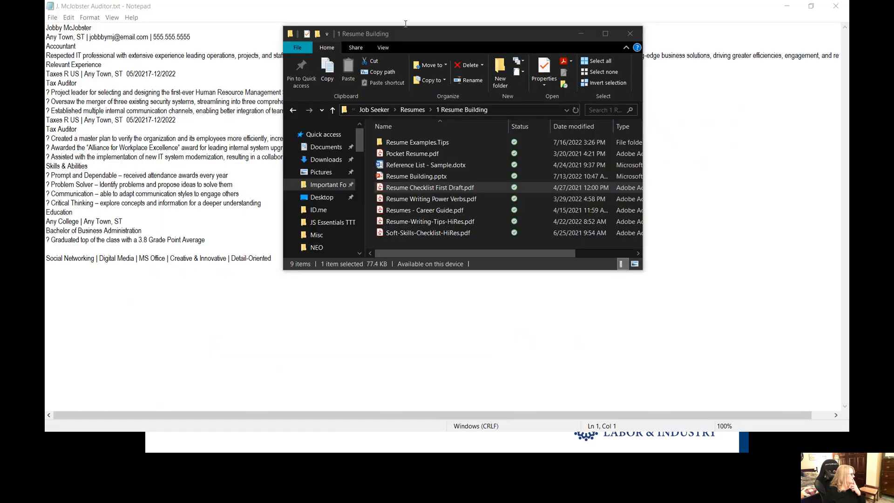
pyautogui.moveTo(407, 36); pyautogui.dragTo(893, 36)
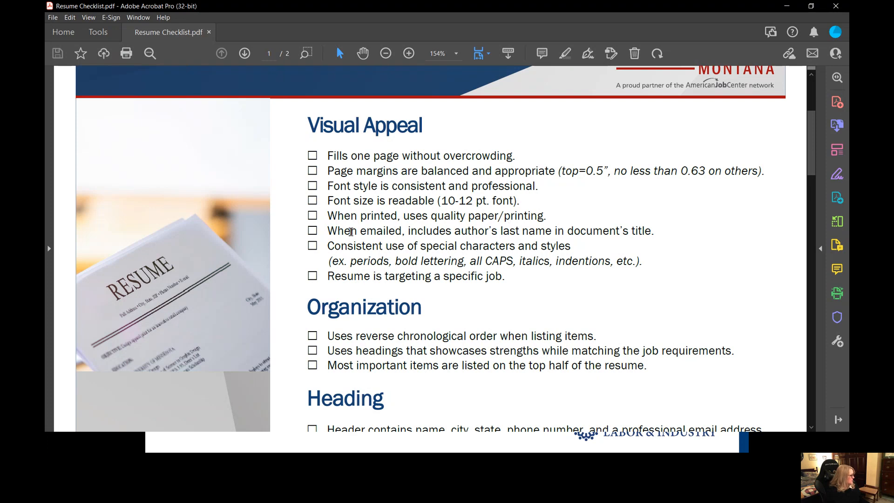
# Review Resume Checklist.pdf from Visual Appeal through Save Type, Things to Avoid and Resume Tips, return to its beginning, and close it.
pyautogui.scroll(-5, 426, 263)
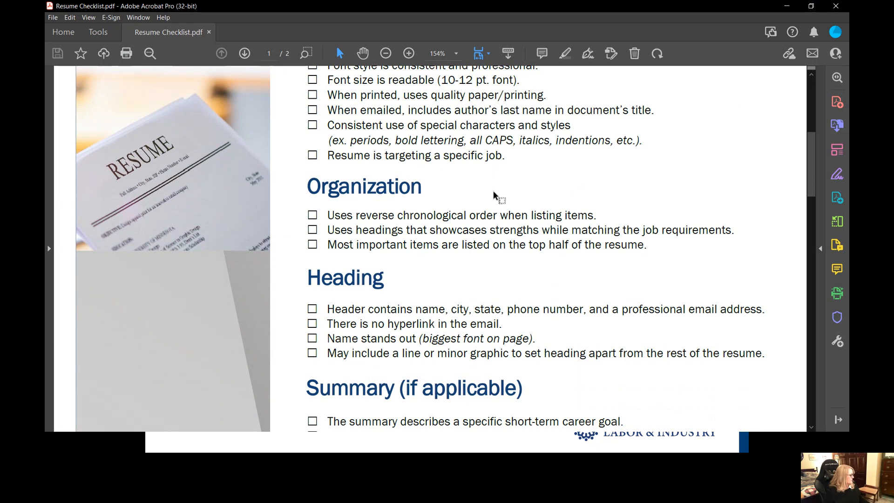
pyautogui.scroll(-5, 451, 235)
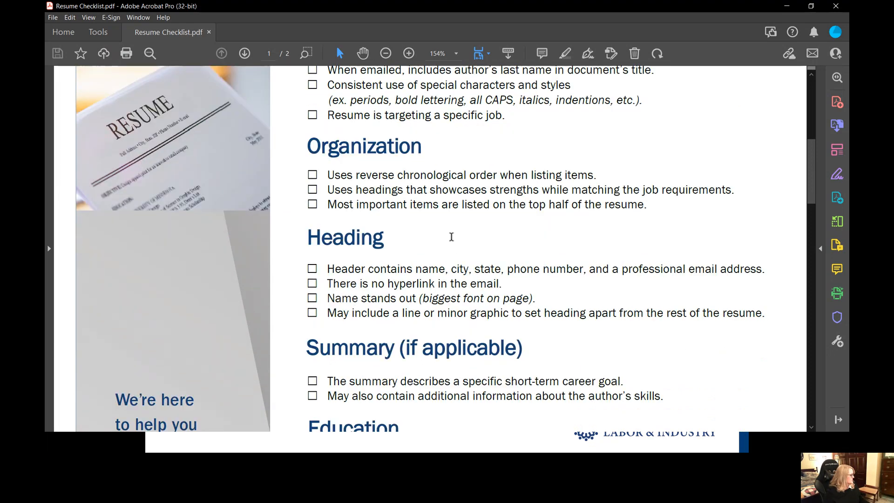
pyautogui.scroll(-20, 451, 236)
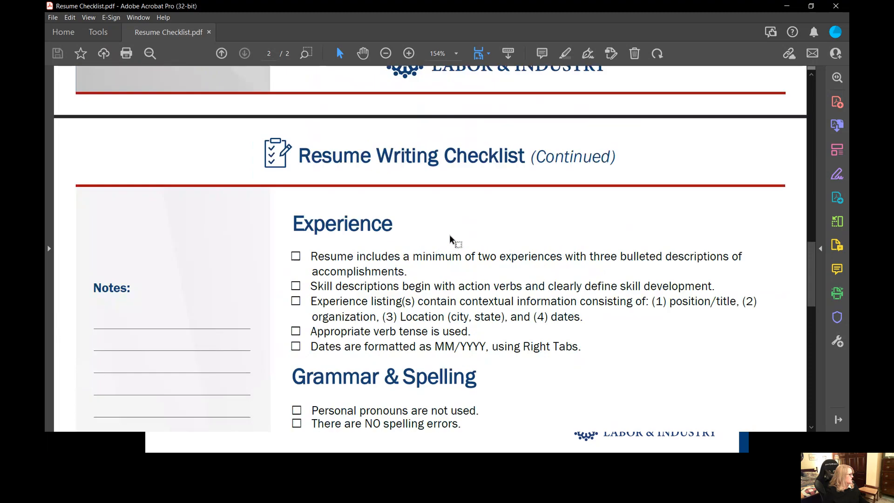
pyautogui.scroll(-9, 519, 230)
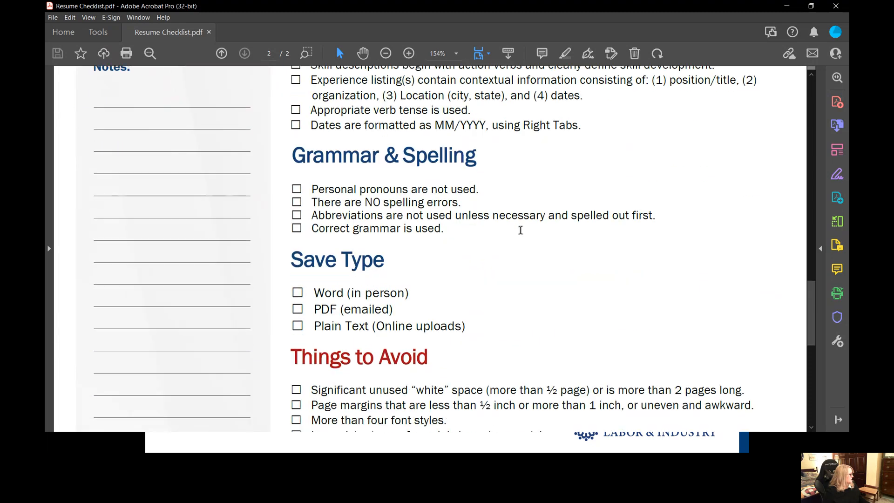
pyautogui.scroll(-6, 520, 231)
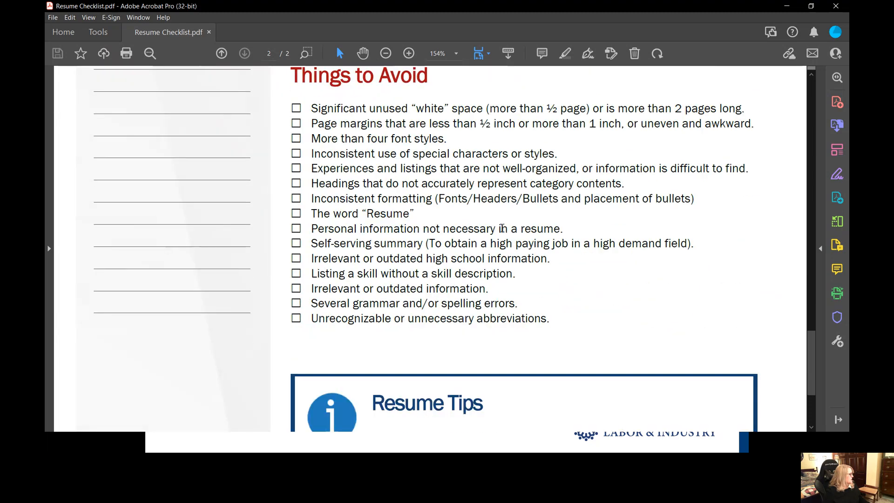
pyautogui.scroll(-6, 497, 245)
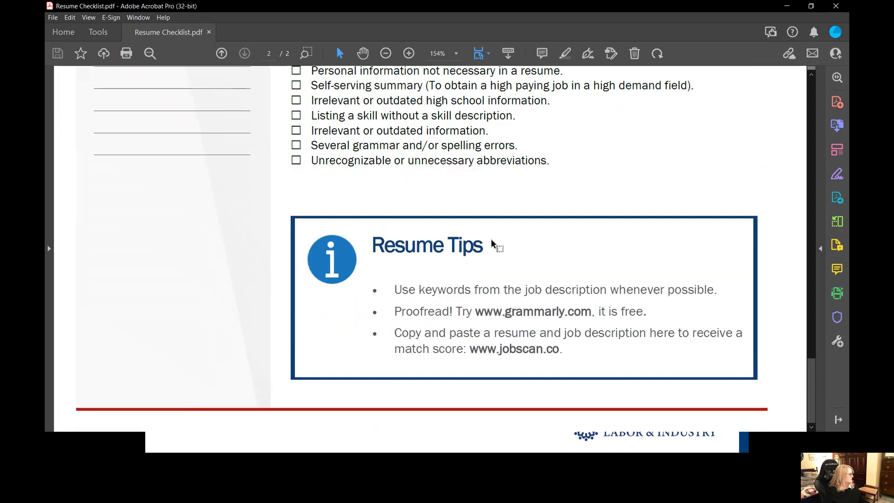
pyautogui.scroll(13, 492, 243)
pyautogui.scroll(20, 492, 241)
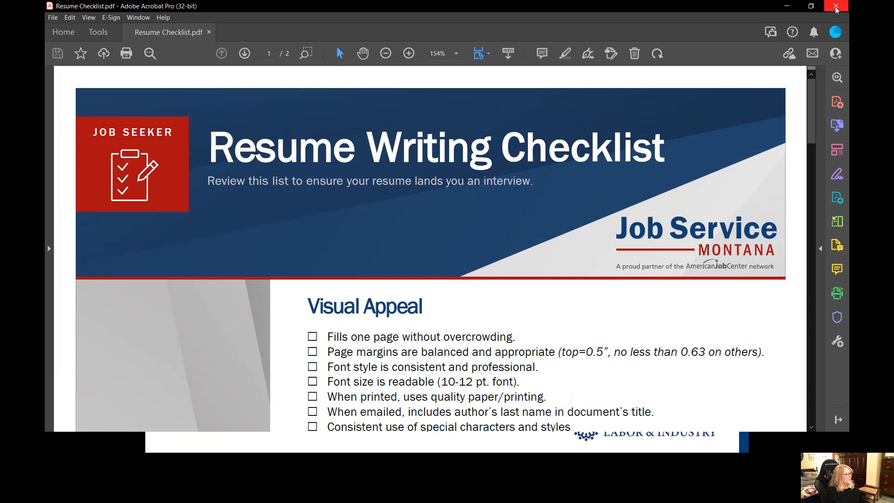
pyautogui.click(835, 6)
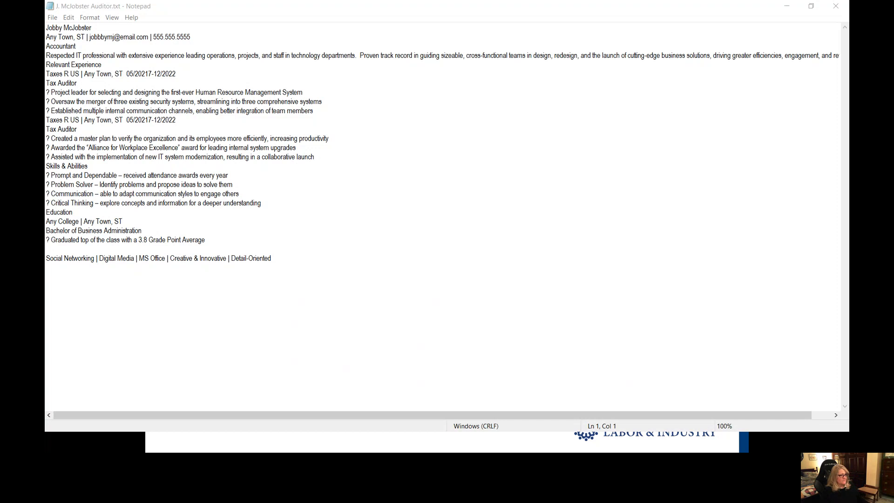
# Switch to ATS Checklist.pdf in Acrobat, read its Resume guidelines, highlight the list of standard font styles, and minimize the document.
pyautogui.hotkey('alt', 'Tab')
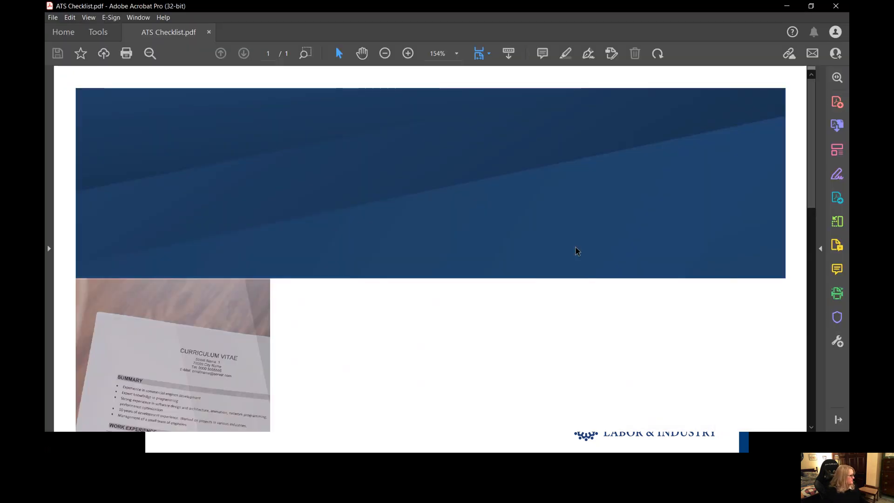
pyautogui.scroll(-4, 626, 261)
pyautogui.scroll(-1, 629, 242)
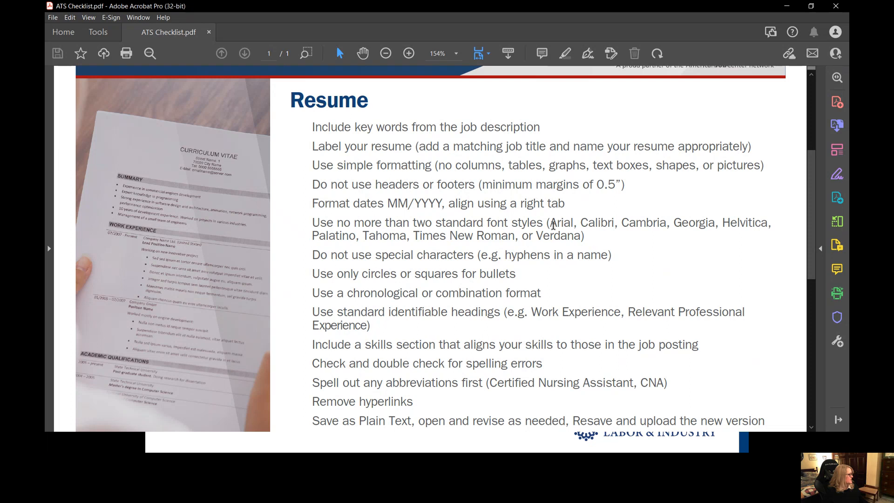
pyautogui.moveTo(549, 223); pyautogui.dragTo(612, 255)
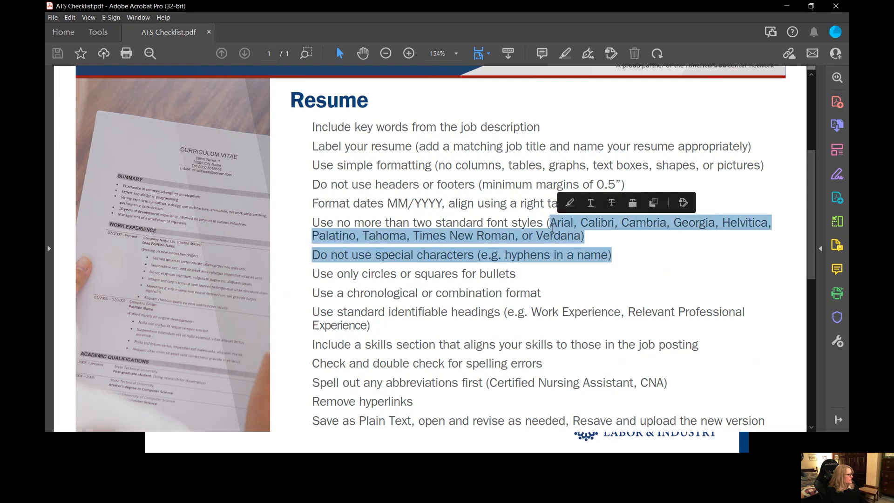
pyautogui.click(609, 251)
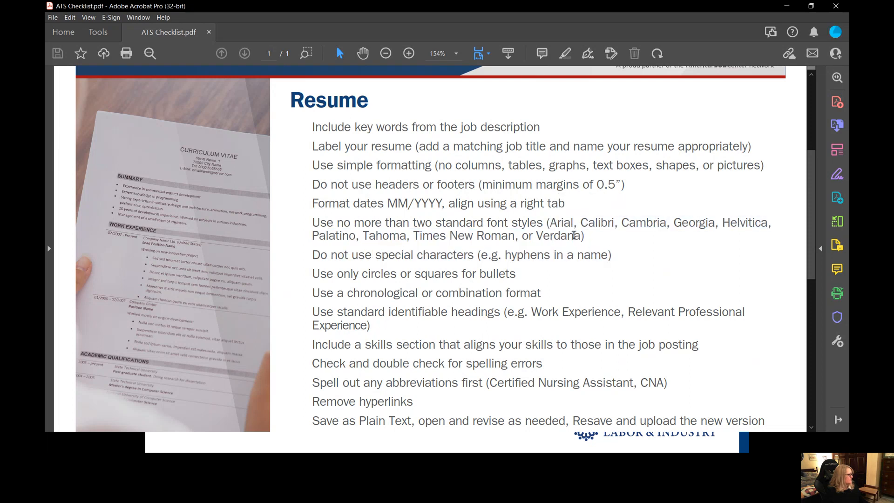
pyautogui.moveTo(585, 236); pyautogui.dragTo(550, 223)
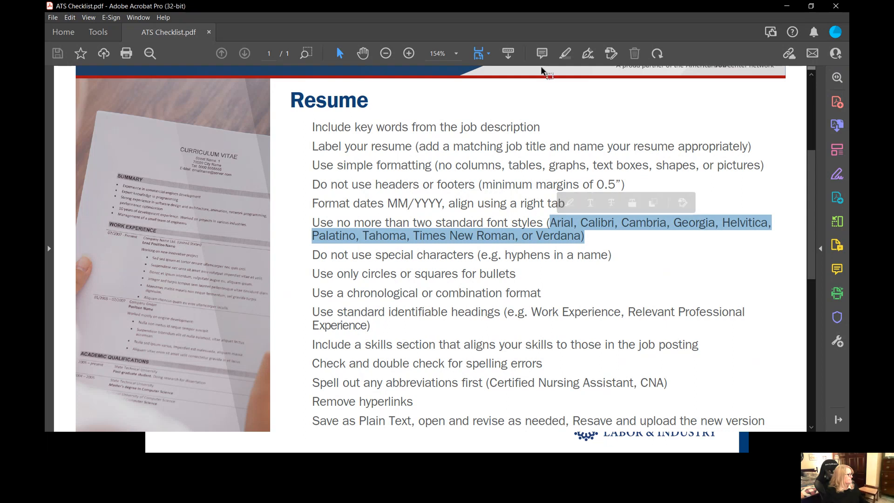
pyautogui.click(787, 7)
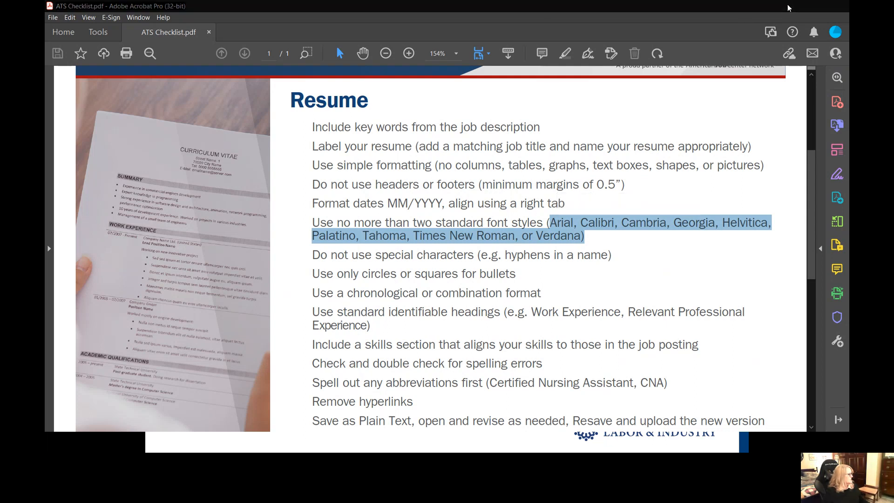
# Select the entire plain-text résumé in Notepad and inspect its font settings without changing them.
pyautogui.moveTo(293, 259); pyautogui.dragTo(45, 22)
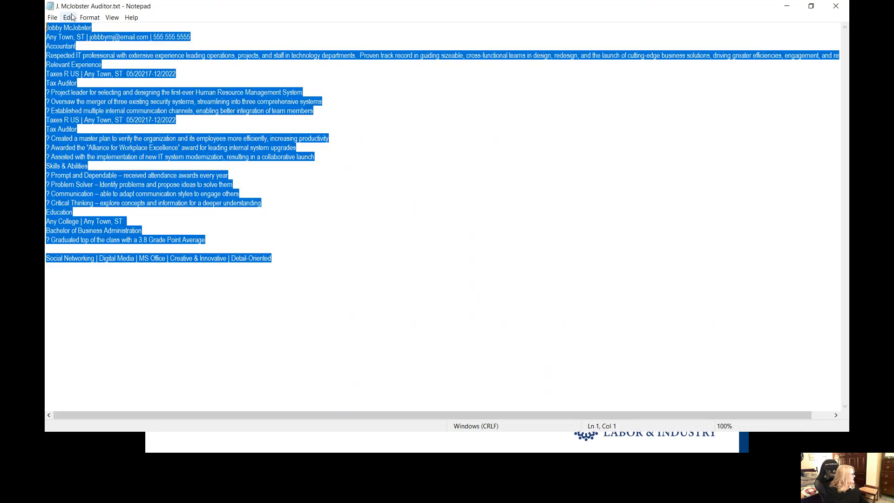
pyautogui.click(68, 18)
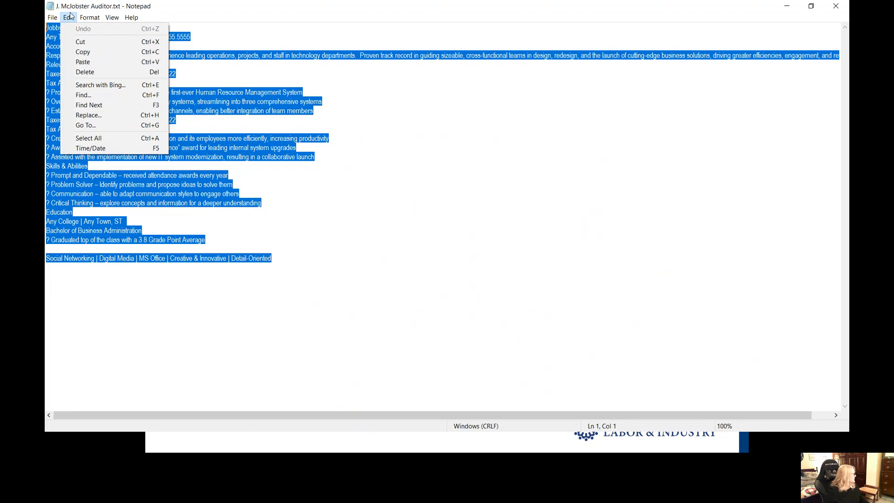
pyautogui.click(93, 38)
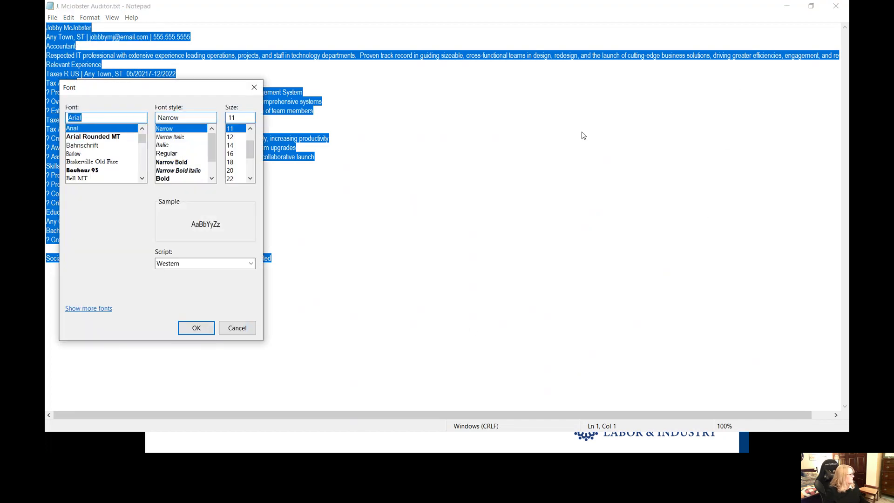
pyautogui.click(236, 328)
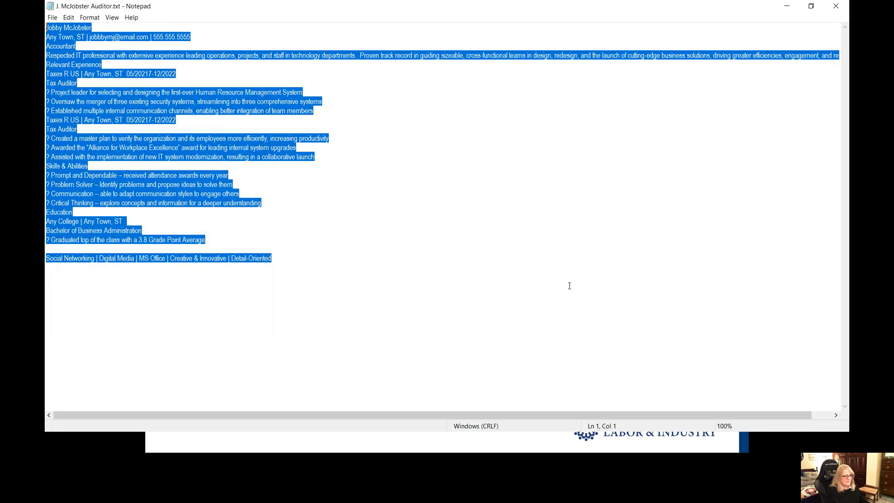
# Recheck the standard font styles in ATS Checklist.pdf, return to the Notepad résumé, and clear the text selection.
pyautogui.hotkey('alt', 'Tab')
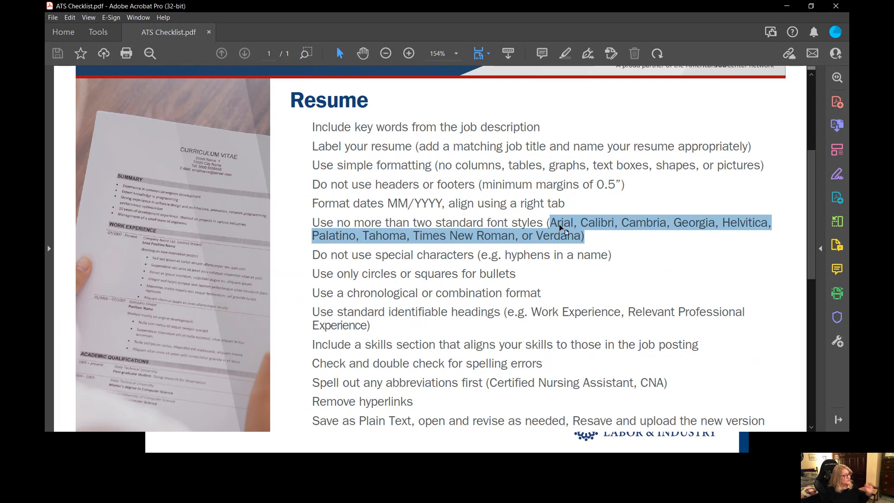
pyautogui.click(787, 7)
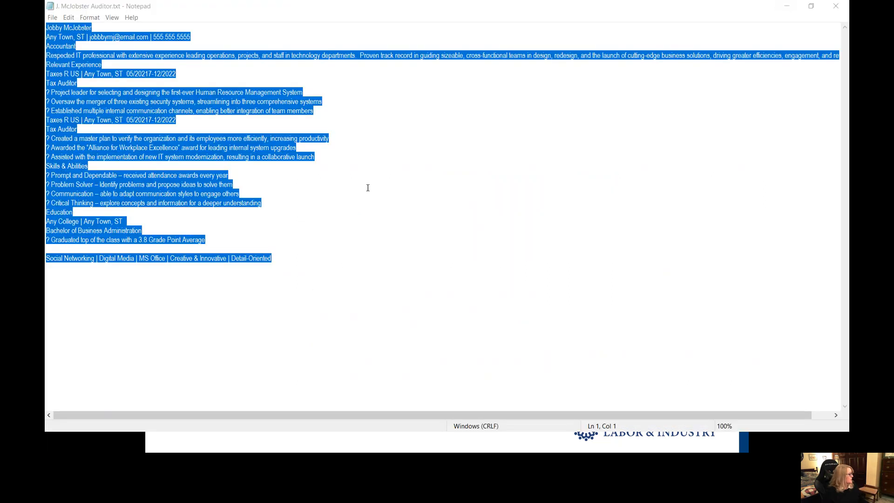
pyautogui.click(361, 213)
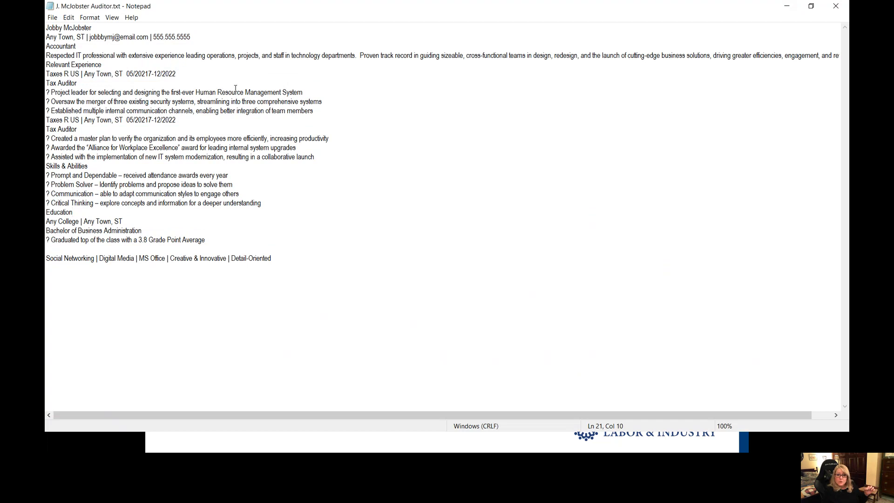
# Select all the résumé text again, examine the available fonts in the Font dialog, cancel it, and deselect the text.
pyautogui.moveTo(287, 259); pyautogui.dragTo(46, 26)
pyautogui.click(89, 18)
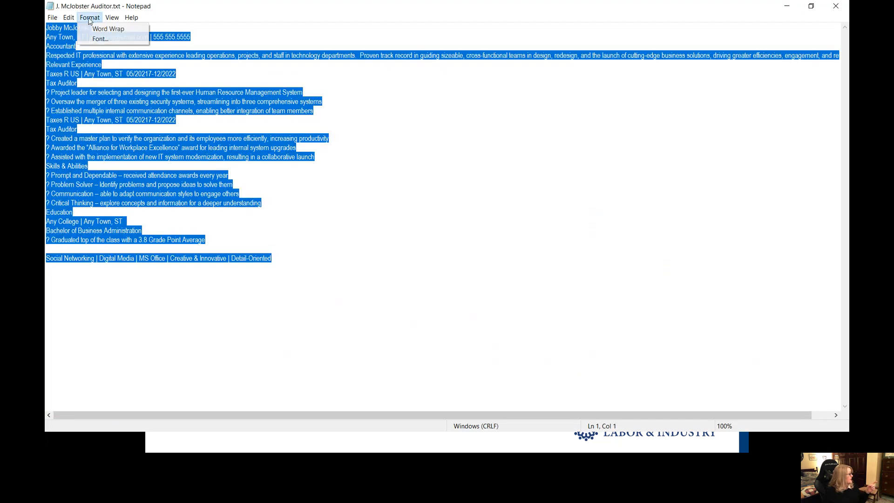
pyautogui.click(97, 38)
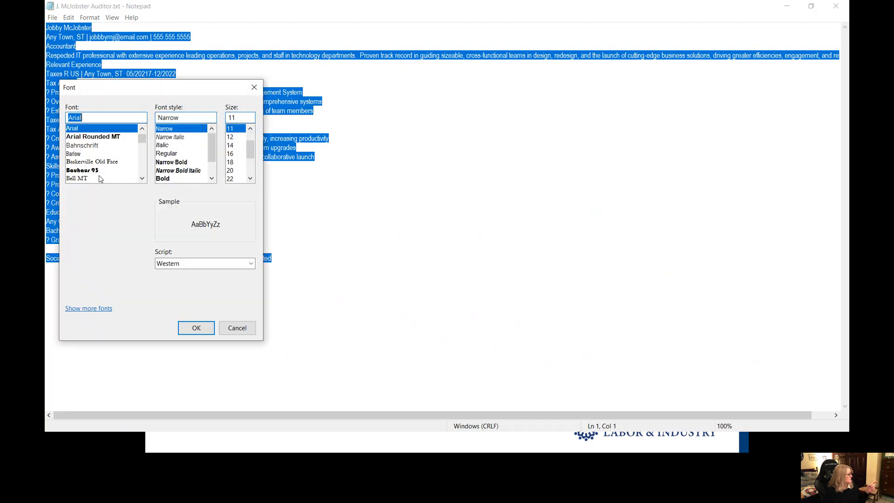
pyautogui.click(237, 328)
pyautogui.click(283, 243)
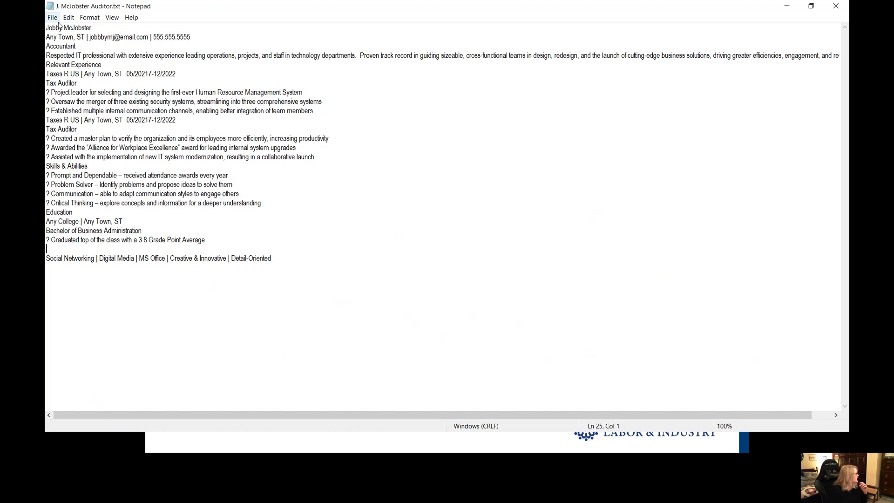
# Insert a blank line above the Relevant Experience heading in the plain-text résumé.
pyautogui.click(48, 64)
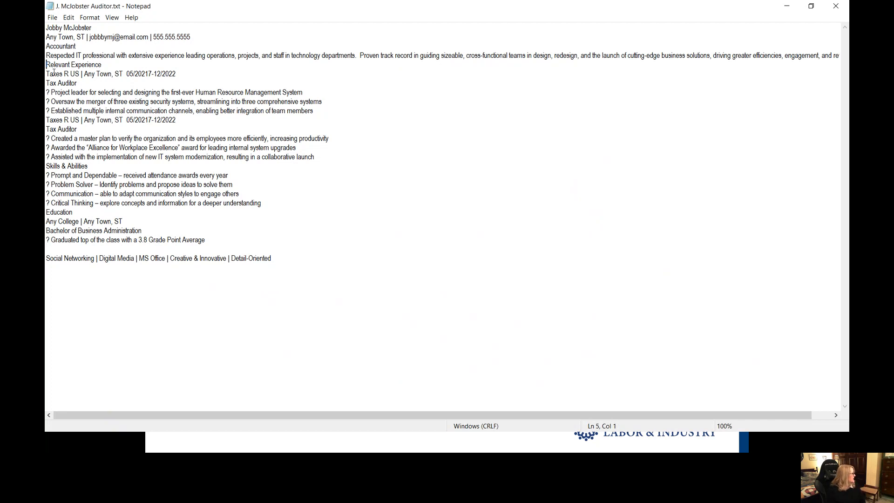
pyautogui.press('Return')
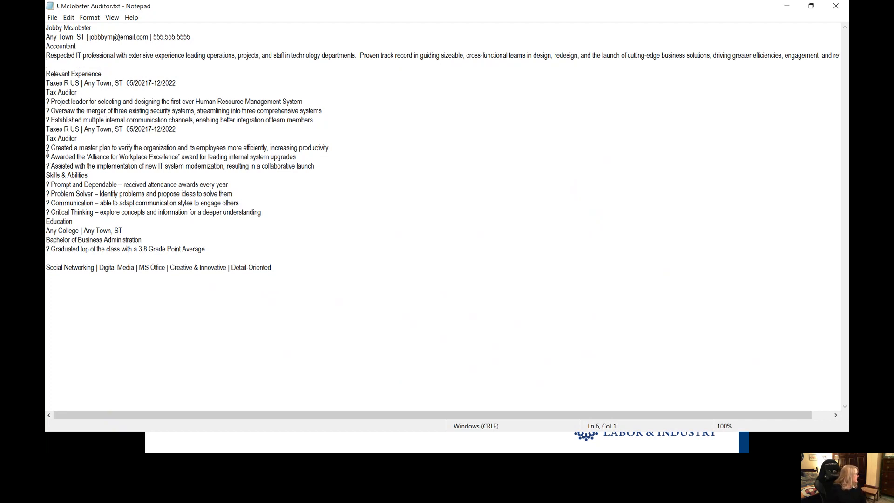
# Insert a blank line above the Skills & Abilities heading and another above the Education heading.
pyautogui.click(46, 176)
pyautogui.press('Return')
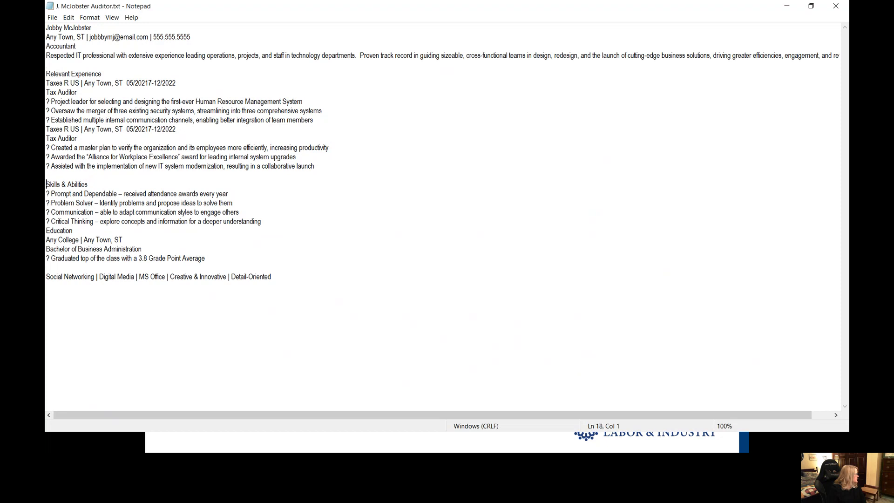
pyautogui.click(46, 230)
pyautogui.press('Return')
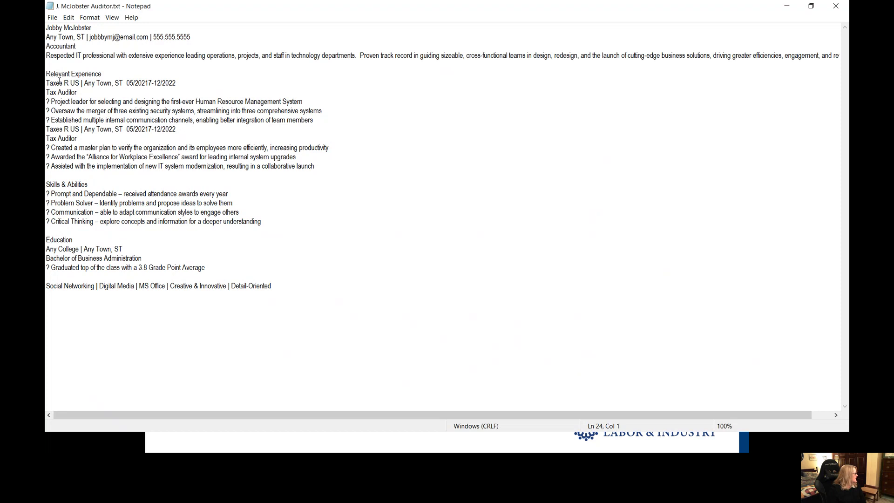
# Replace the question-mark bullets with asterisks on the three duties under the first Tax Auditor entry.
pyautogui.click(51, 103)
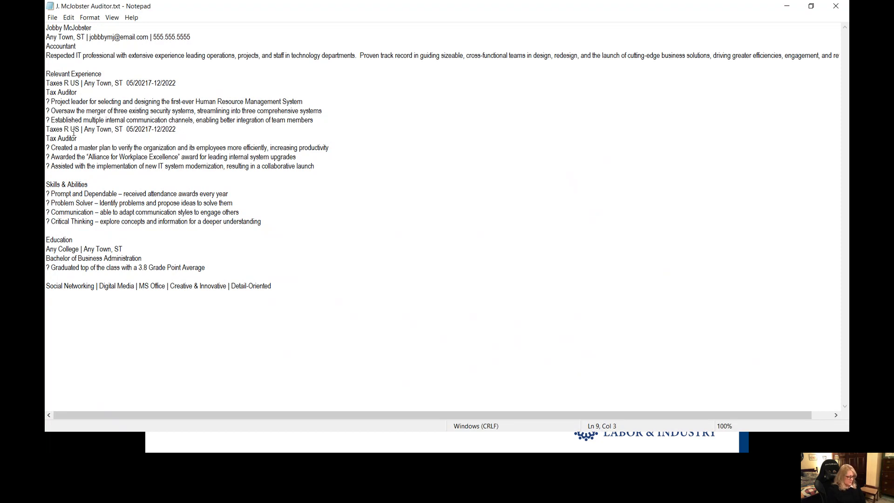
pyautogui.press('BackSpace')
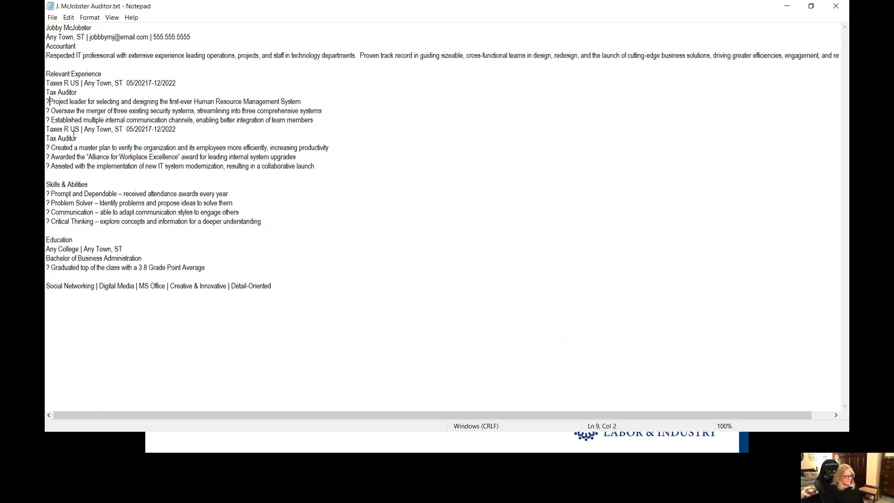
pyautogui.press('BackSpace')
pyautogui.write('*')
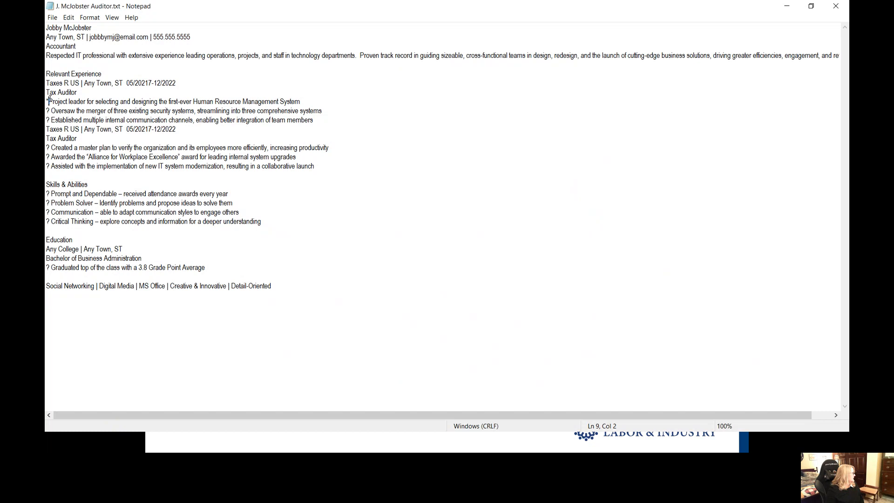
pyautogui.moveTo(49, 101); pyautogui.dragTo(46, 110)
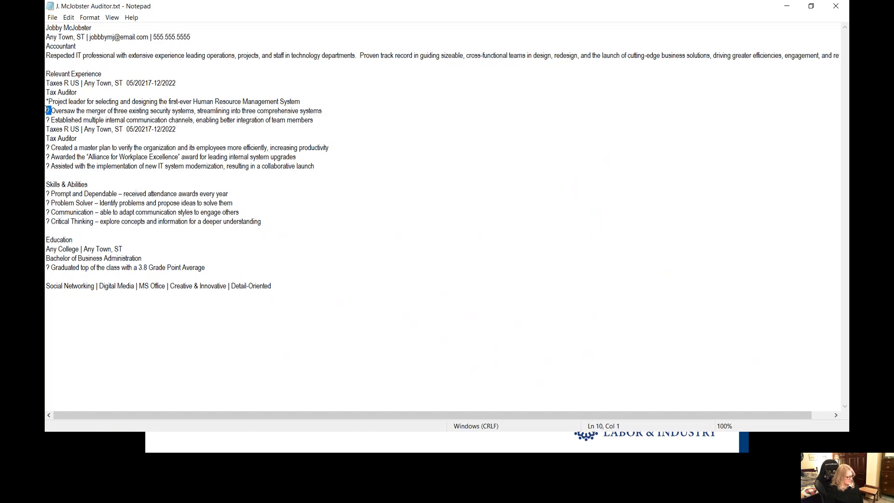
pyautogui.write('*')
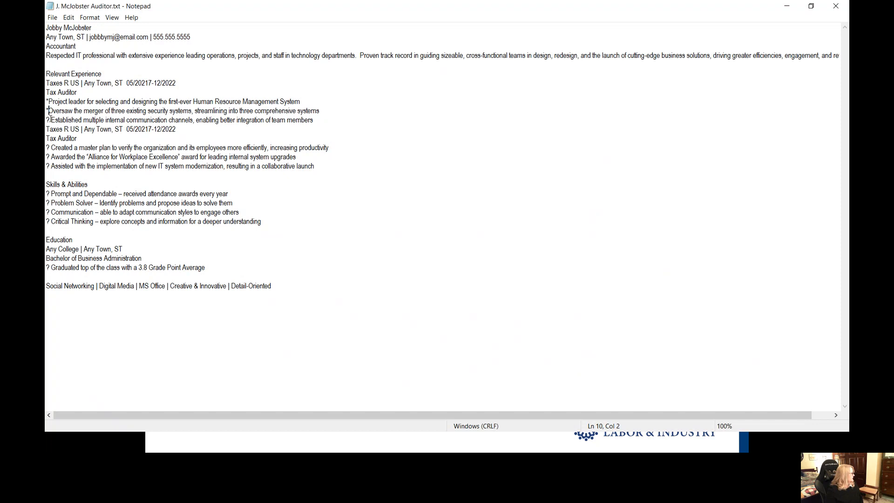
pyautogui.moveTo(49, 120); pyautogui.dragTo(46, 120)
pyautogui.write('*')
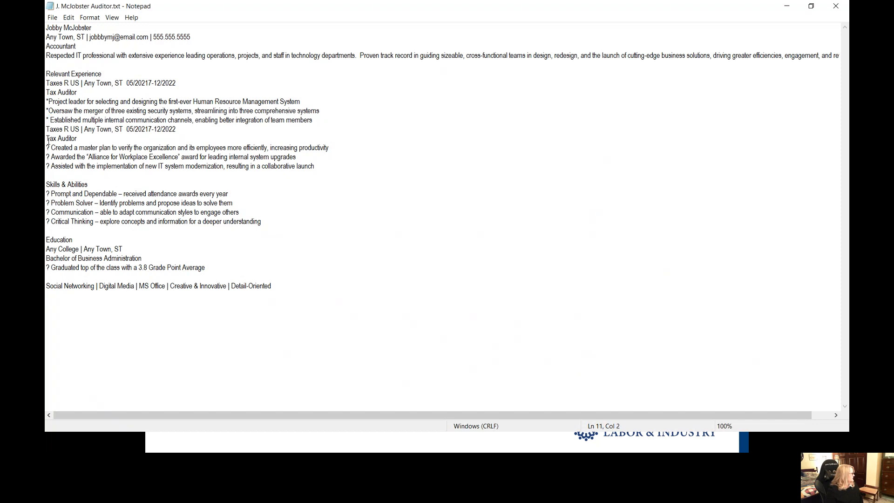
# Replace the remaining question-mark bullets with asterisks under the second Tax Auditor entry, Skills & Abilities, and Education.
pyautogui.press('BackSpace')
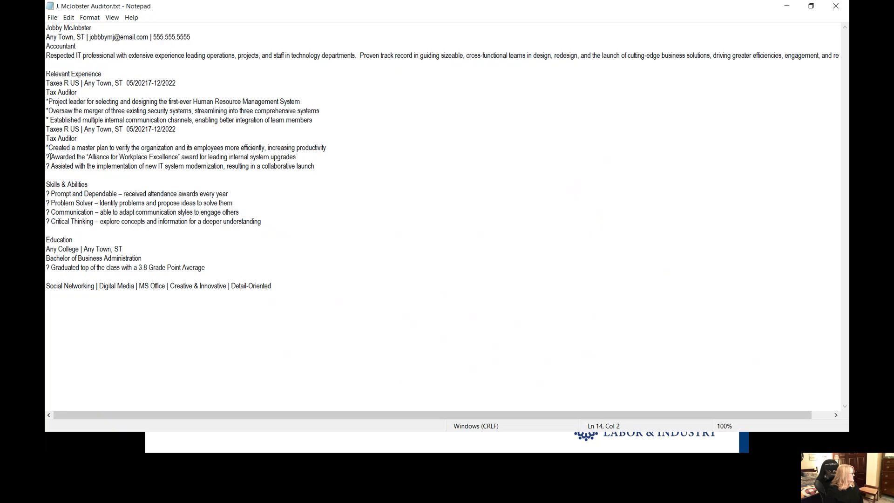
pyautogui.moveTo(49, 157); pyautogui.dragTo(46, 222)
pyautogui.write('*')
pyautogui.write('*')
pyautogui.write('*')
pyautogui.write('*')
pyautogui.write('*')
pyautogui.write('*')
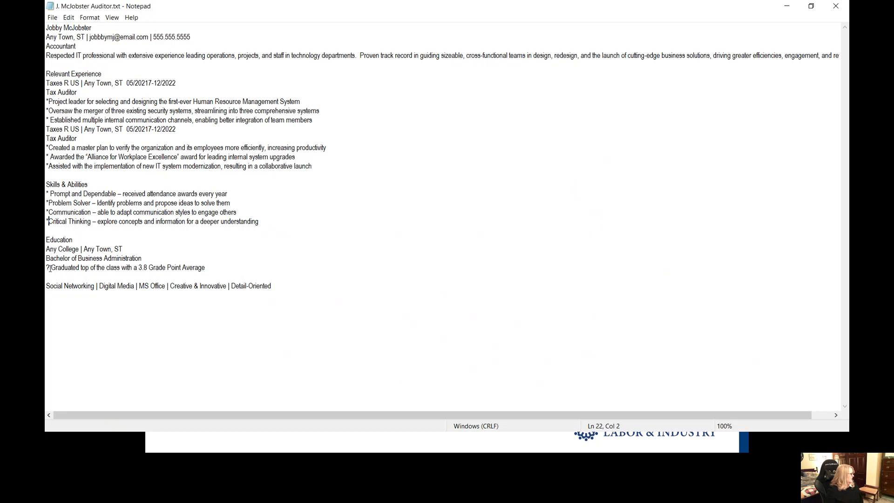
pyautogui.moveTo(52, 268); pyautogui.dragTo(46, 267)
pyautogui.write('*')
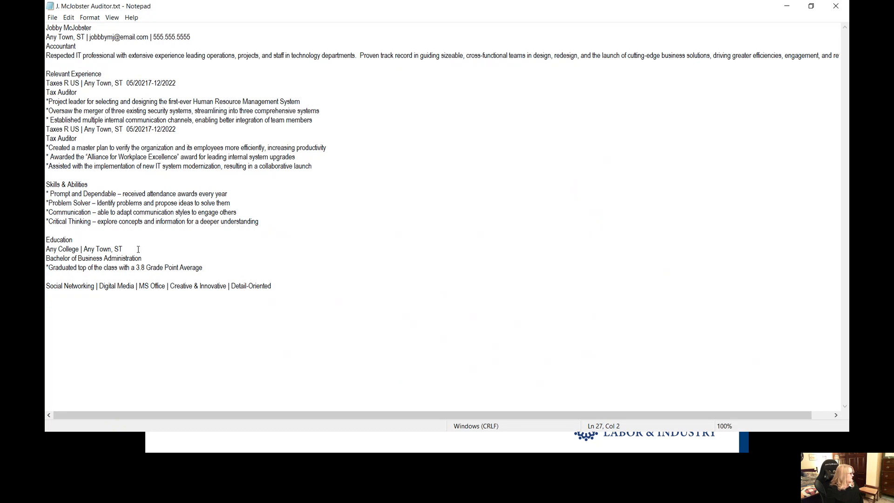
# Minimize the Notepad résumé and advance the slideshow to the Quick Recap point on changing the theme and style.
pyautogui.click(251, 247)
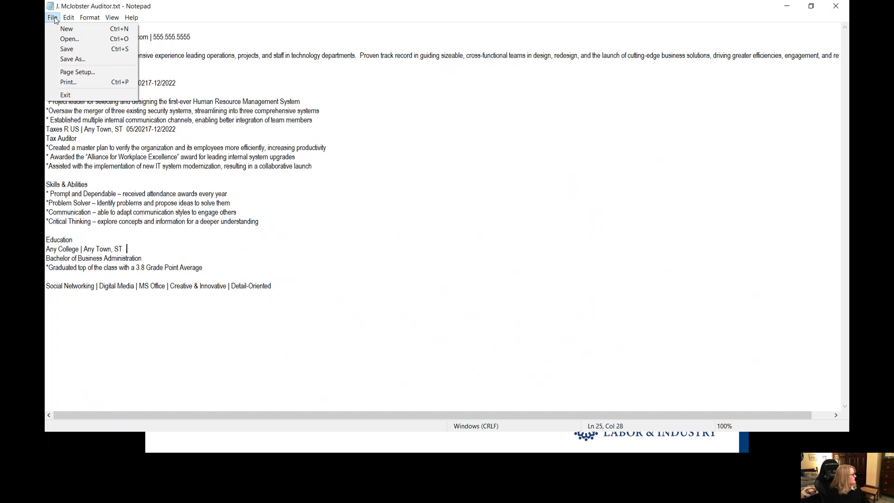
pyautogui.click(238, 99)
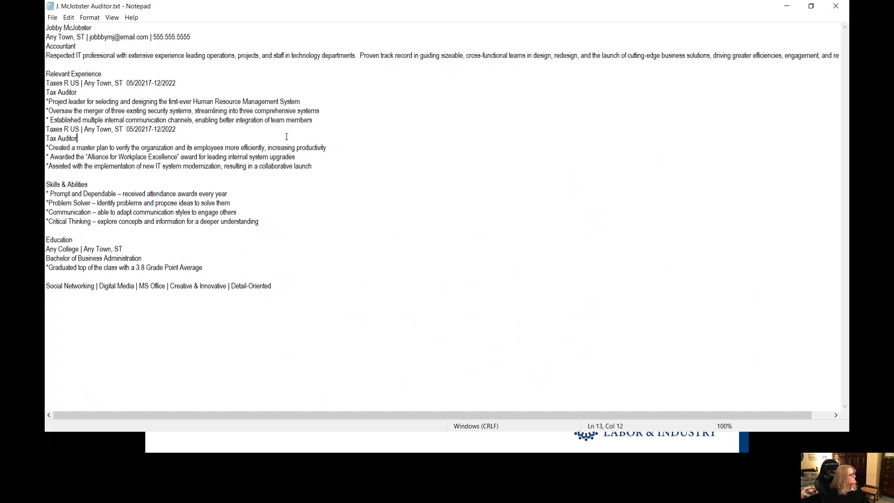
pyautogui.click(786, 5)
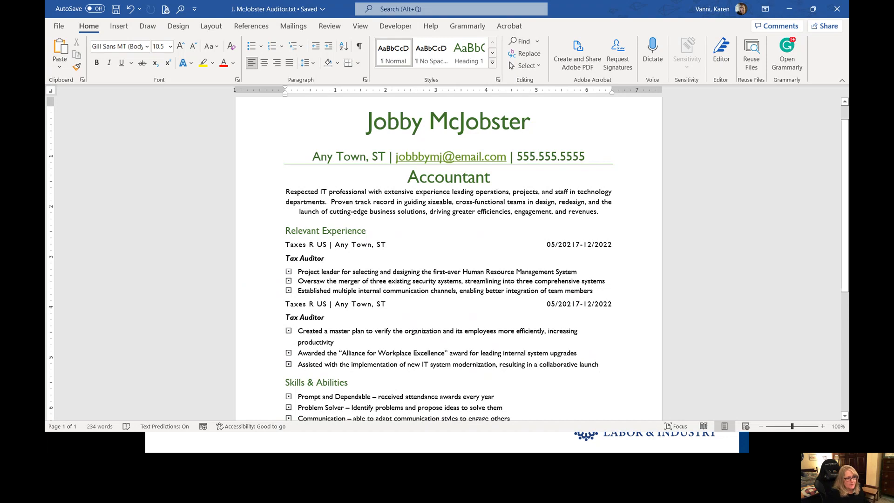
pyautogui.hotkey('alt', 'Tab')
pyautogui.press('Right')
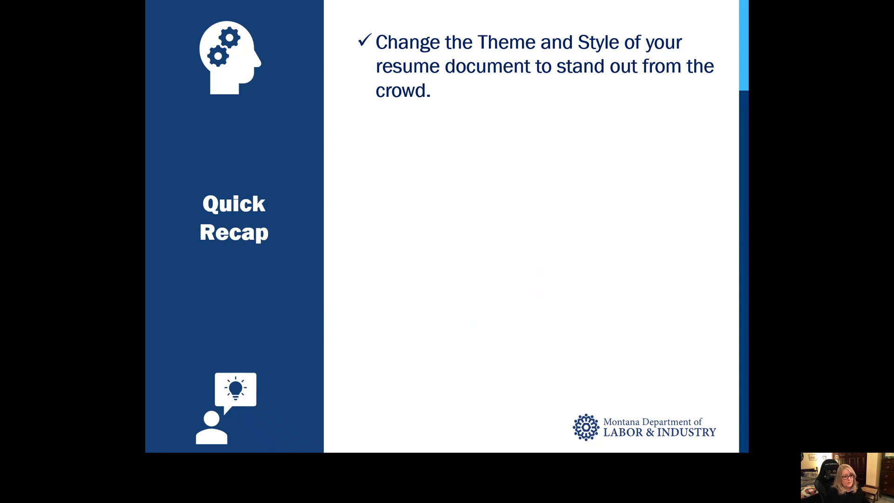
# Switch to the résumé in Word and set its theme colors to Blue Warm.
pyautogui.hotkey('alt', 'Tab')
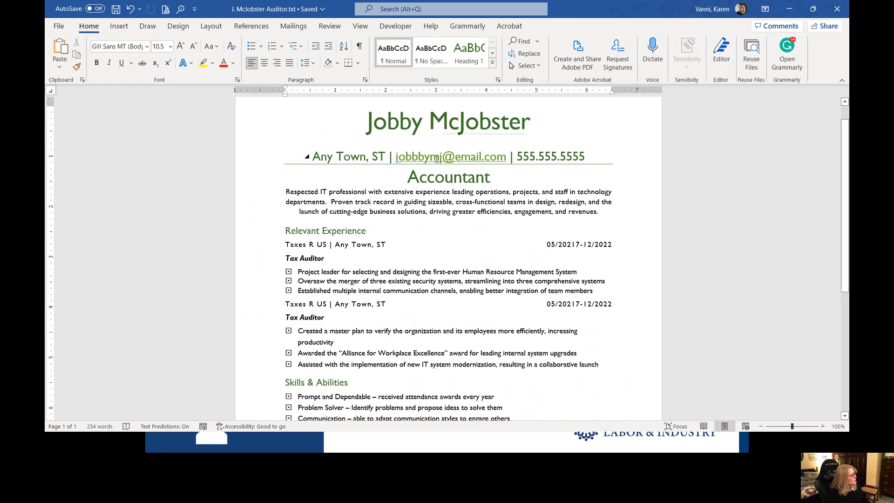
pyautogui.scroll(1, 446, 204)
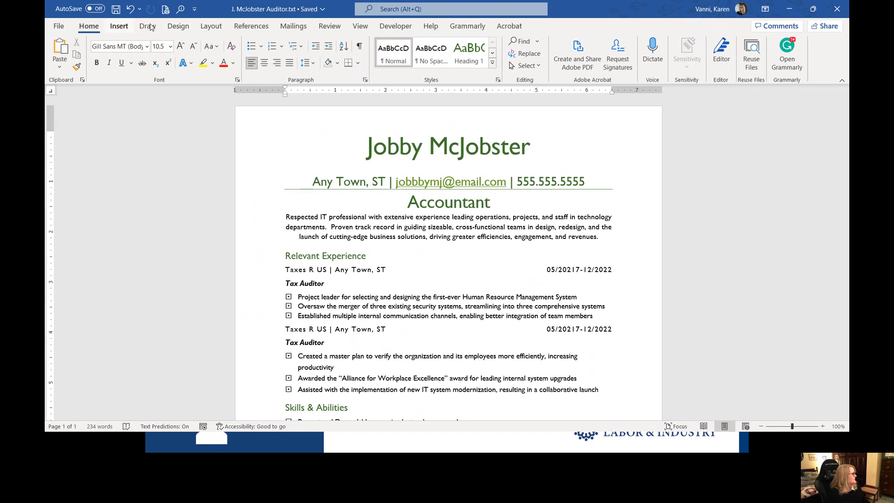
pyautogui.click(178, 26)
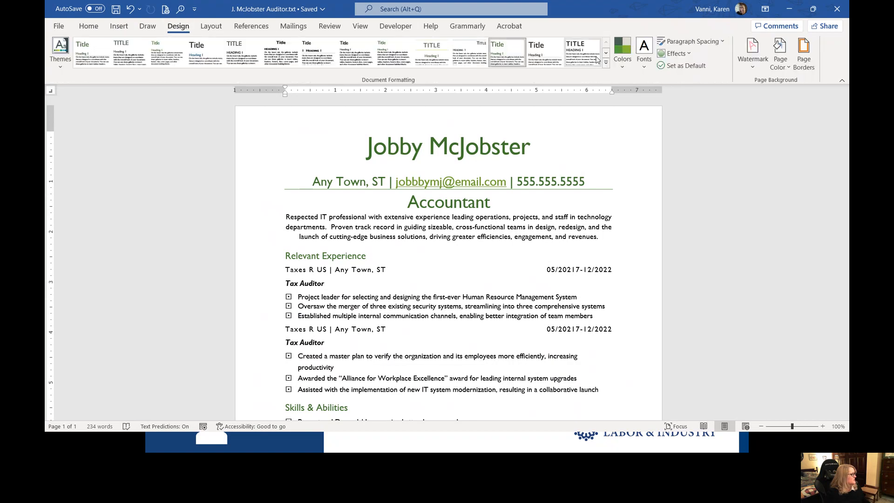
pyautogui.click(624, 60)
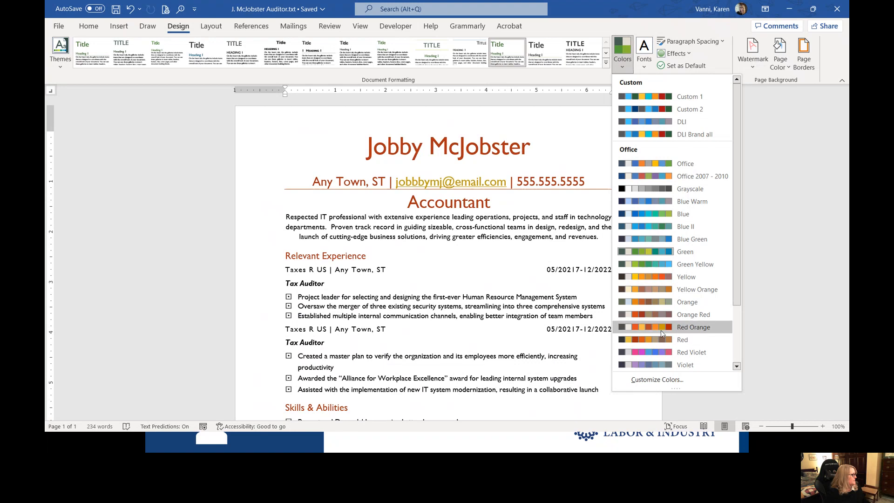
pyautogui.click(648, 208)
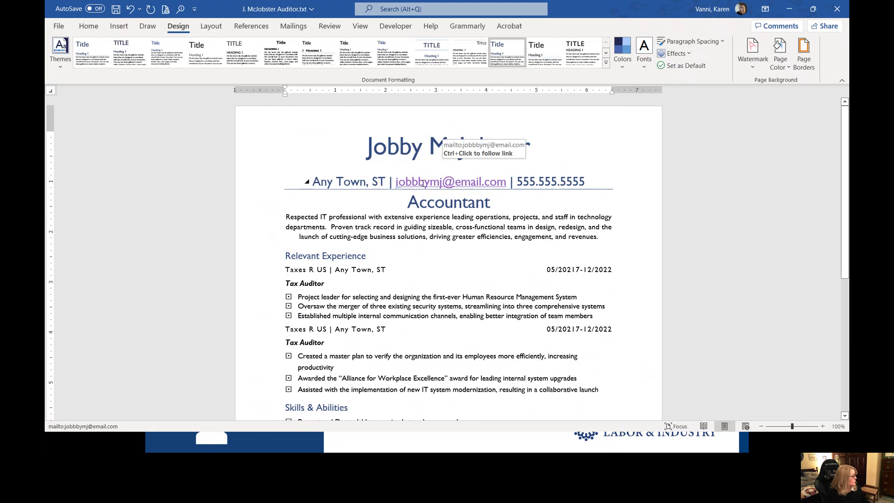
# Remove the hyperlink from the e-mail address in the contact line and look over the whole résumé.
pyautogui.rightClick(423, 184)
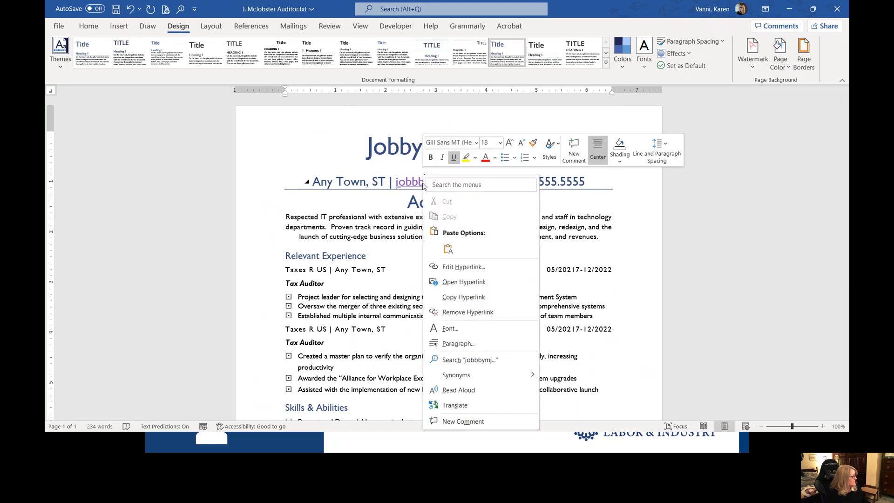
pyautogui.click(467, 312)
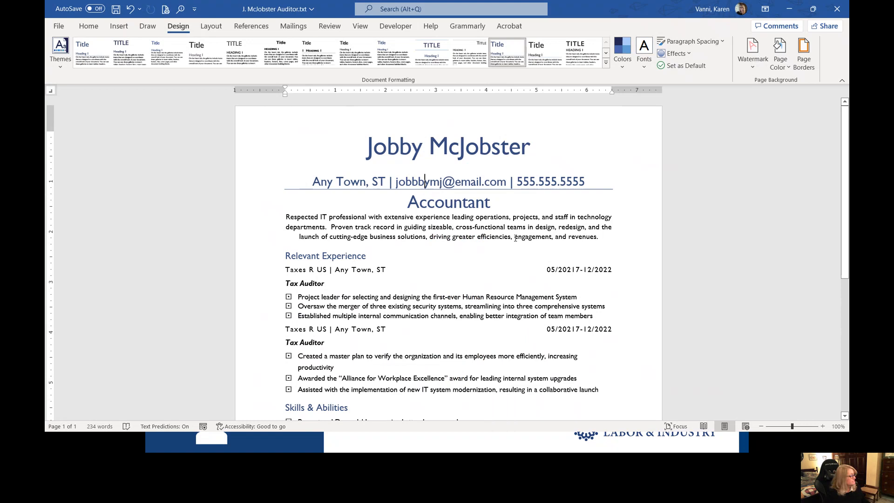
pyautogui.scroll(-9, 534, 222)
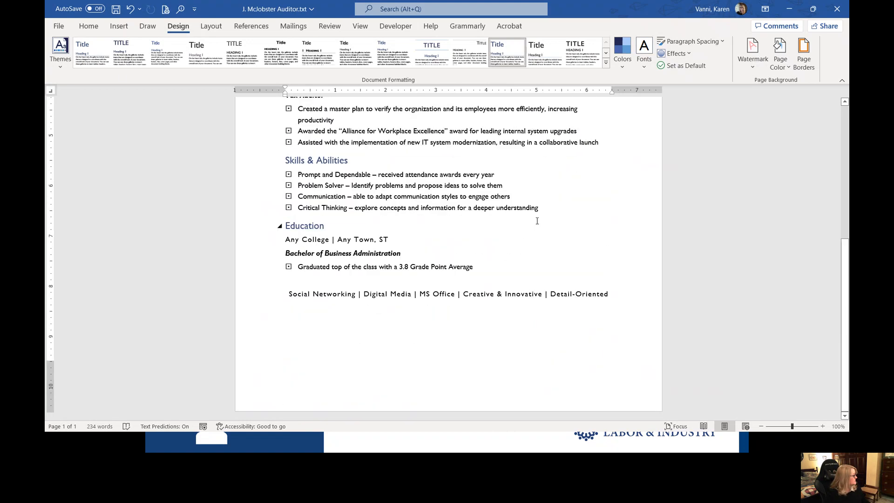
pyautogui.scroll(9, 535, 222)
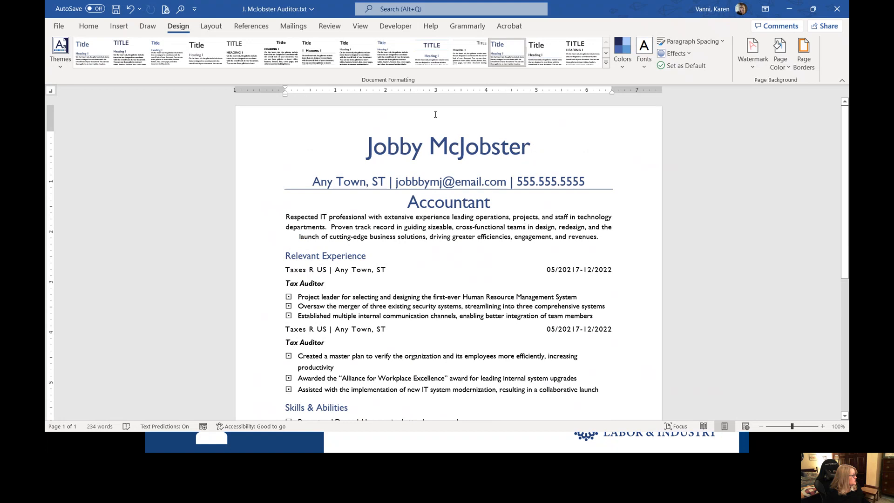